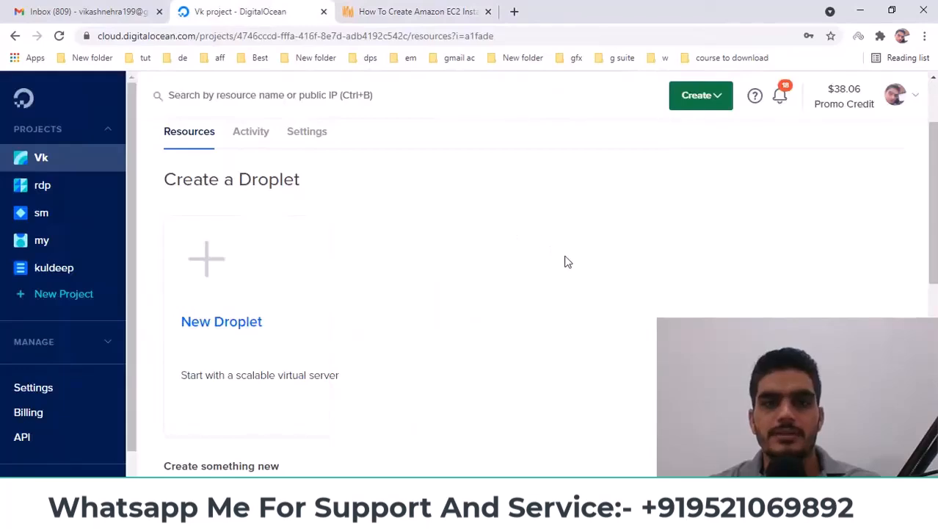
- Look over the resource types DigitalOcean can create, and switch to the VktTech article on creating Amazon EC2 instances
click(712, 96)
scroll(701, 158, down, 2)
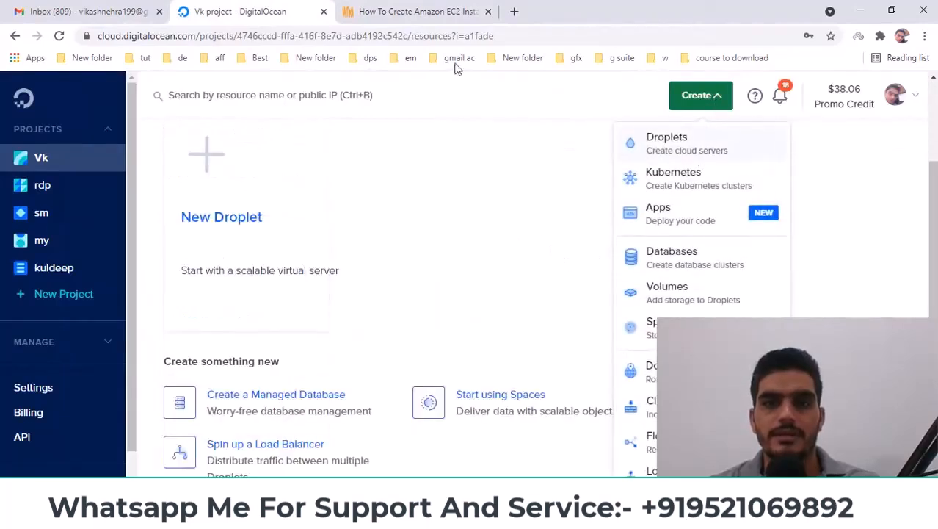
click(406, 12)
click(227, 314)
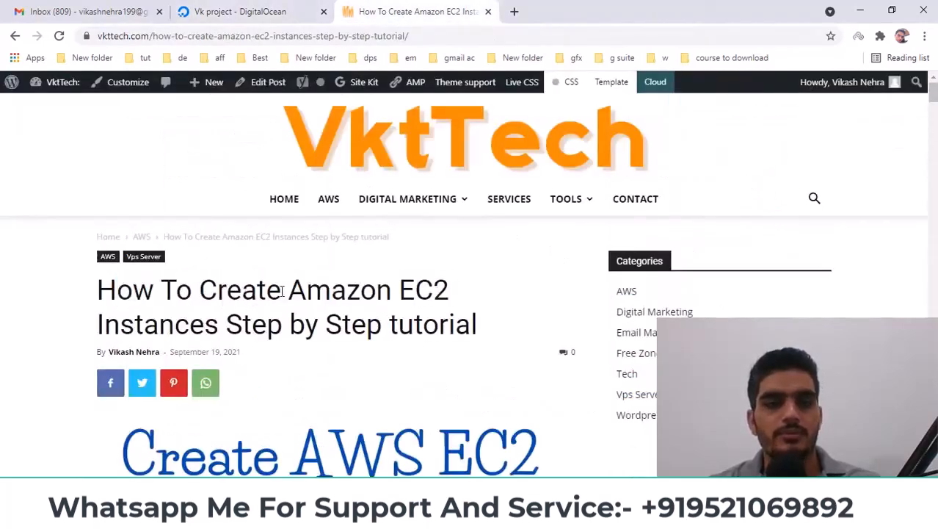
mouse_move(422, 517)
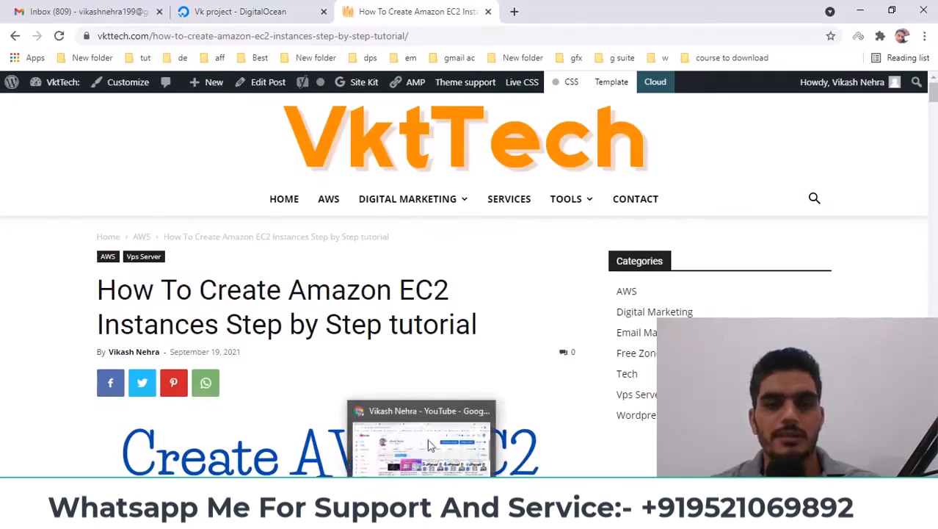
drag(97, 325, 232, 323)
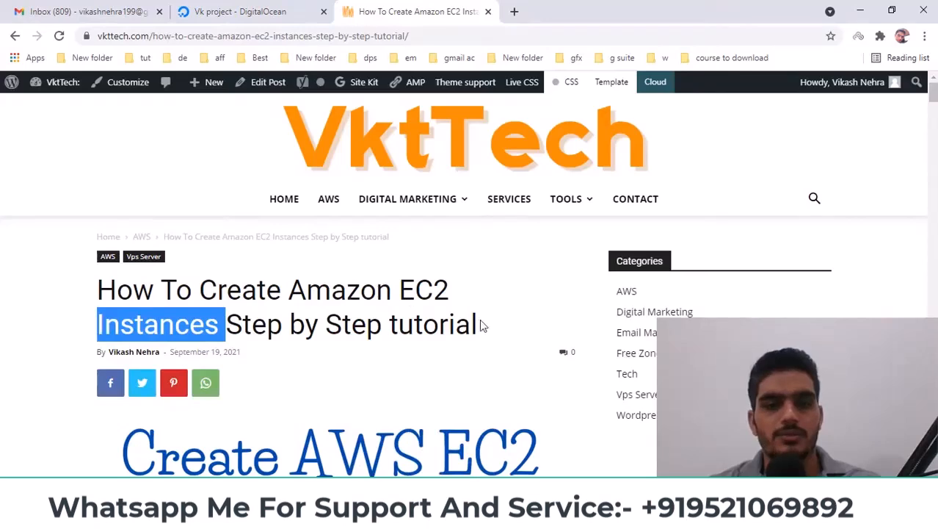
click(360, 293)
scroll(359, 293, down, 1)
scroll(338, 286, up, 1)
- Open the site's AWS category page in a new browser tab, view it, and return to the EC2 tutorial article
middle_click(329, 203)
click(551, 11)
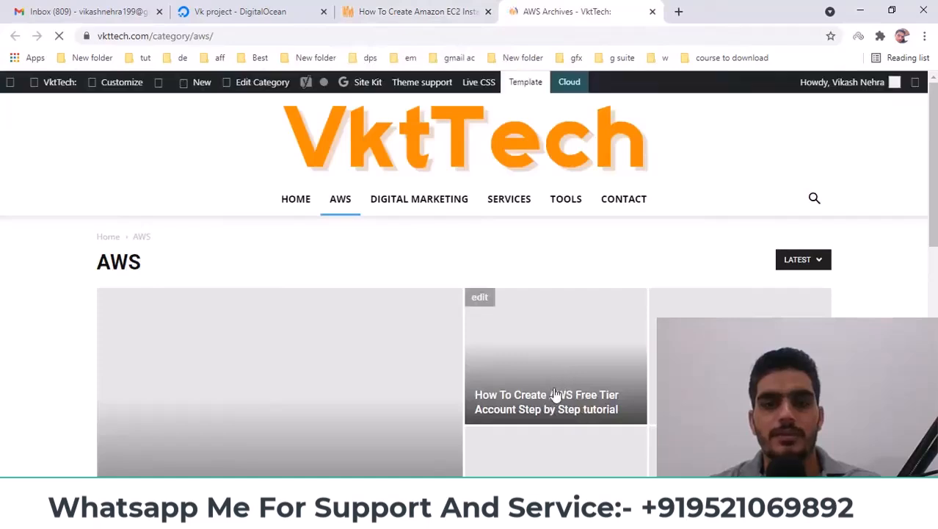
click(455, 10)
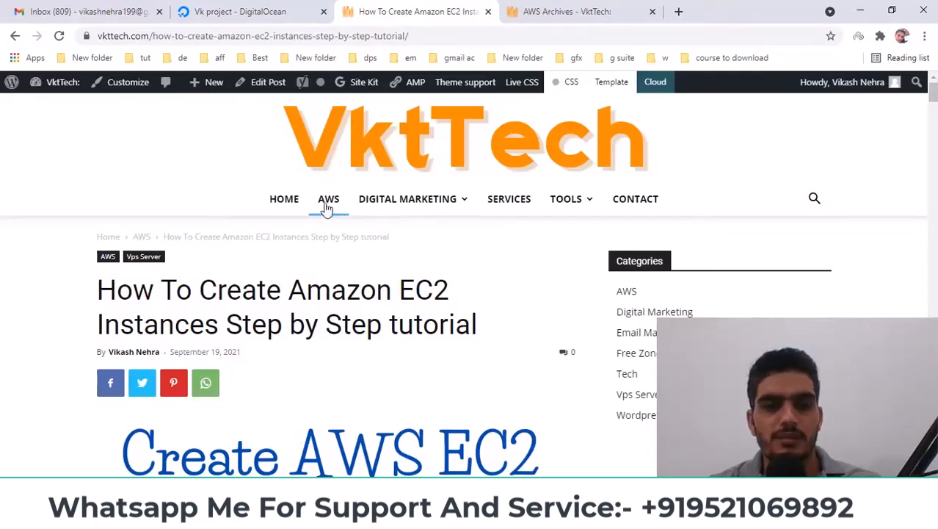
- Switch to the YouTube channel page and browse its uploaded videos
scroll(338, 185, down, 1)
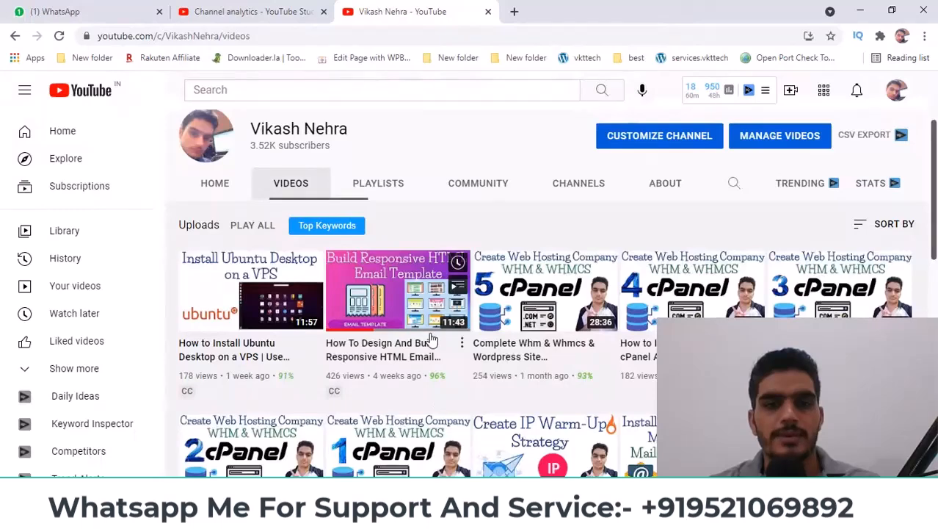
scroll(341, 232, down, 1)
scroll(262, 134, up, 1)
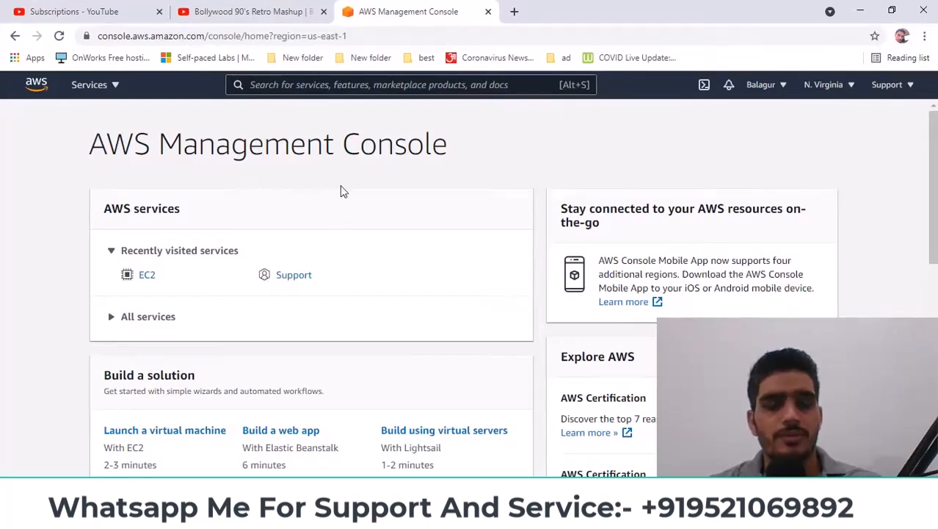
- Switch to the AWS Management Console and review the available regions, keeping US East (N. Virginia)
right_click(221, 124)
click(253, 164)
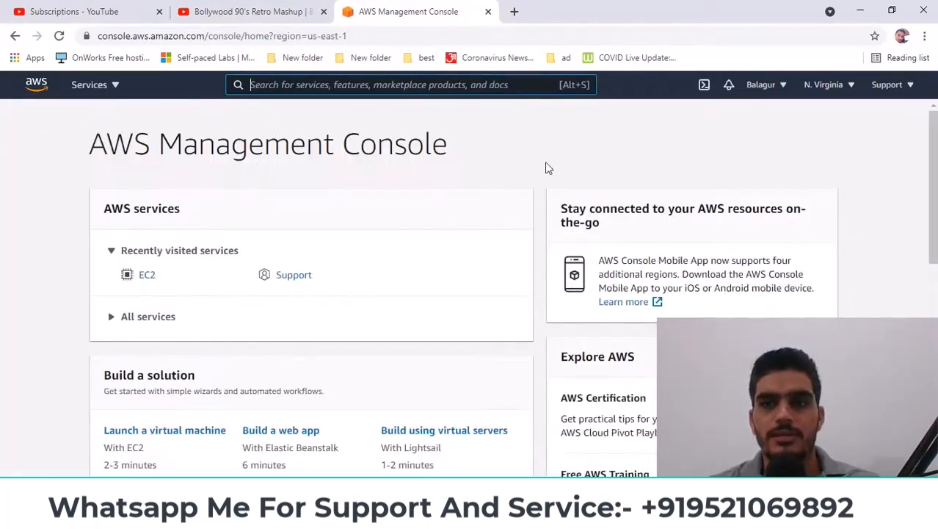
click(847, 89)
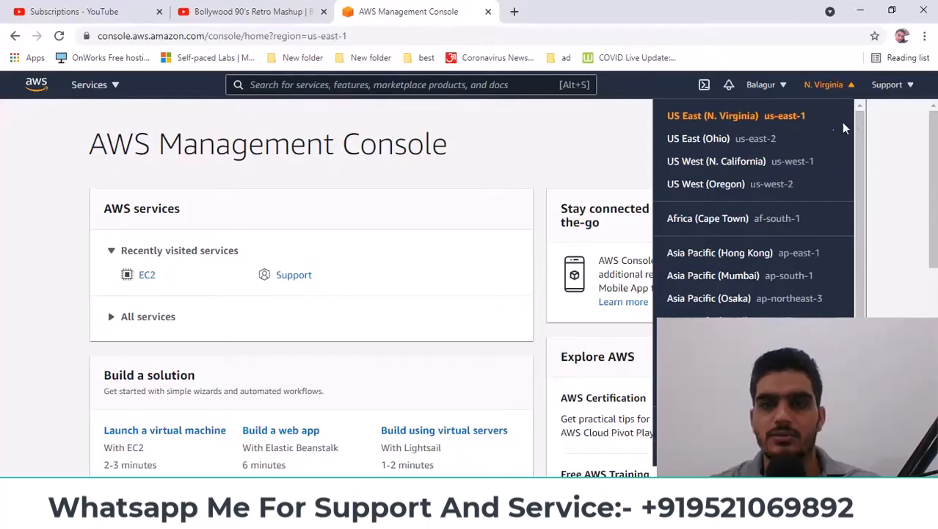
mouse_move(859, 127)
mouse_down()
mouse_move(873, 201)
mouse_move(866, 110)
mouse_up()
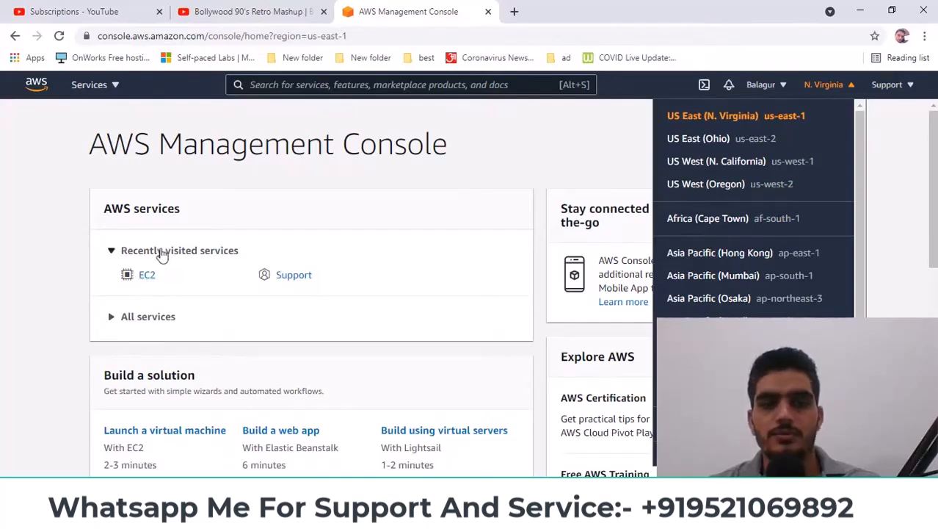
click(560, 155)
click(822, 86)
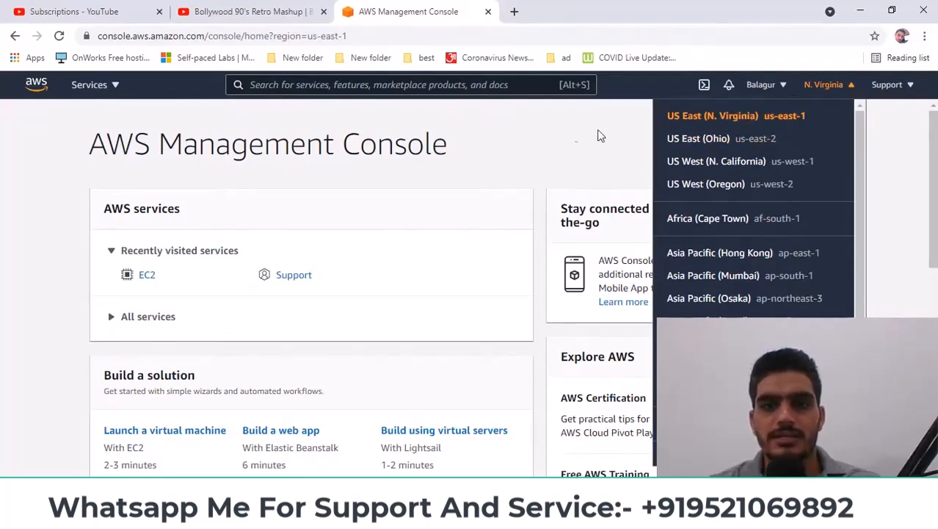
click(537, 135)
- Open the EC2 service from the Compute category and dismiss the welcome-back message
click(109, 88)
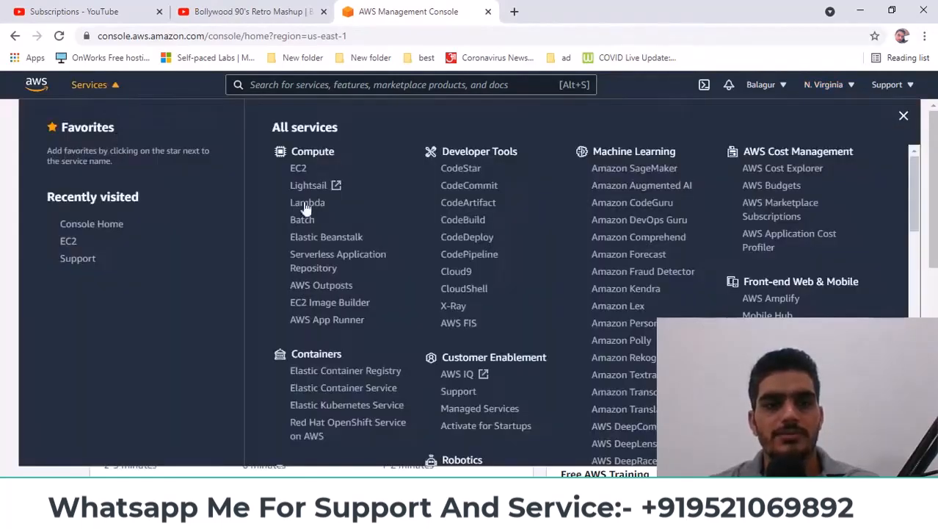
click(299, 170)
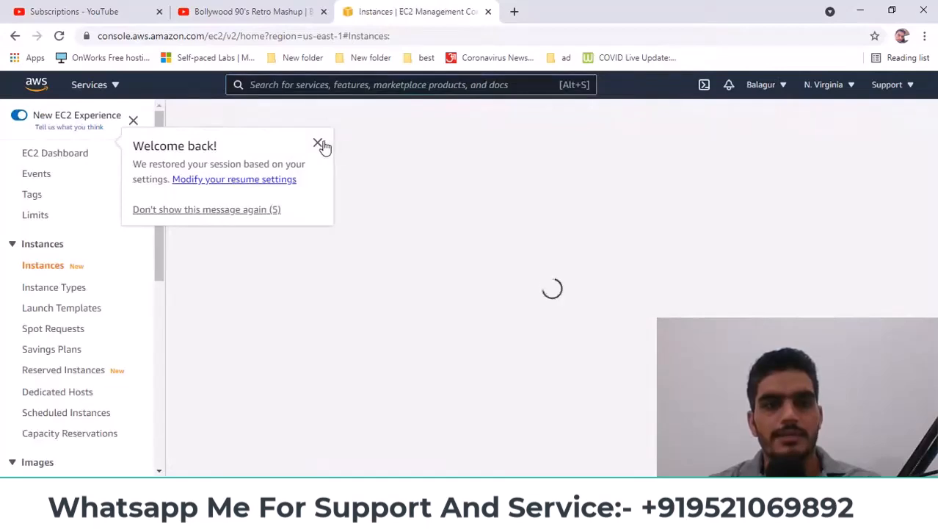
click(321, 143)
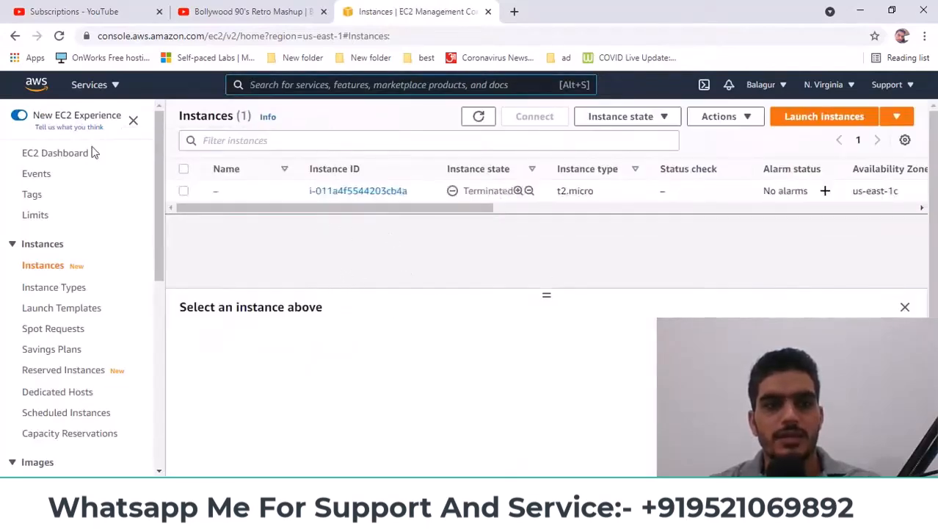
- Check the launch option on the EC2 Dashboard, and start the launch wizard from the Instances list
click(50, 158)
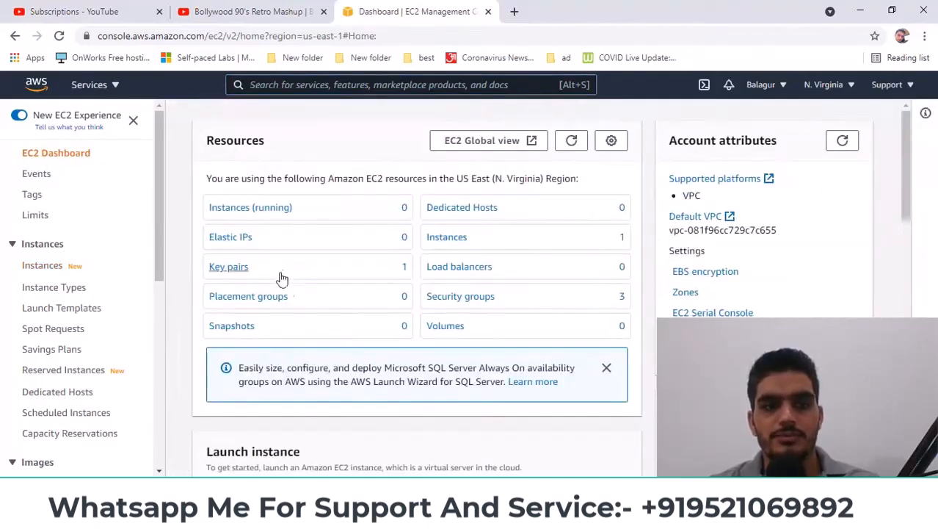
scroll(330, 323, down, 3)
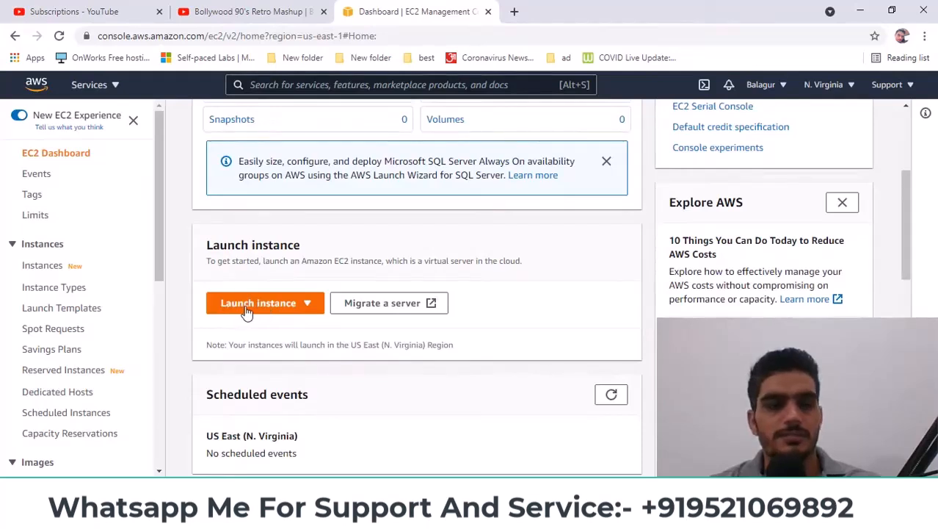
click(42, 271)
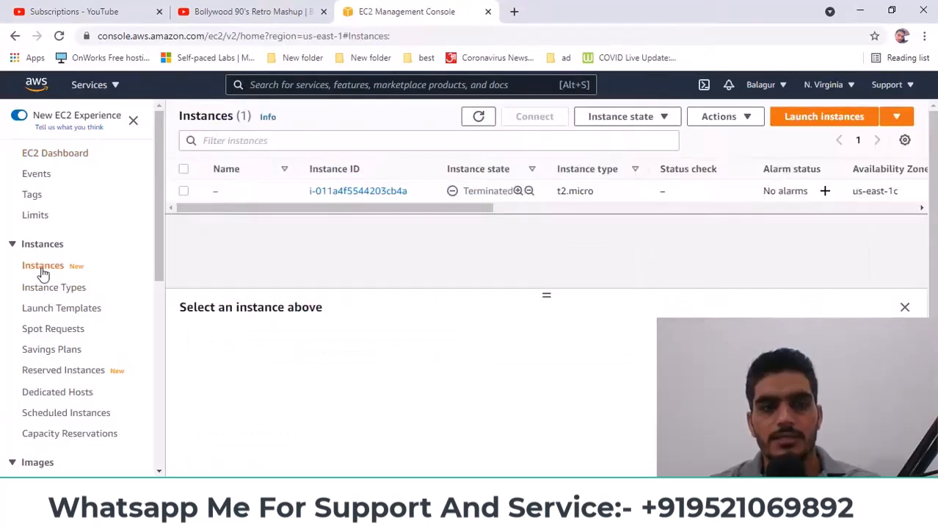
click(817, 120)
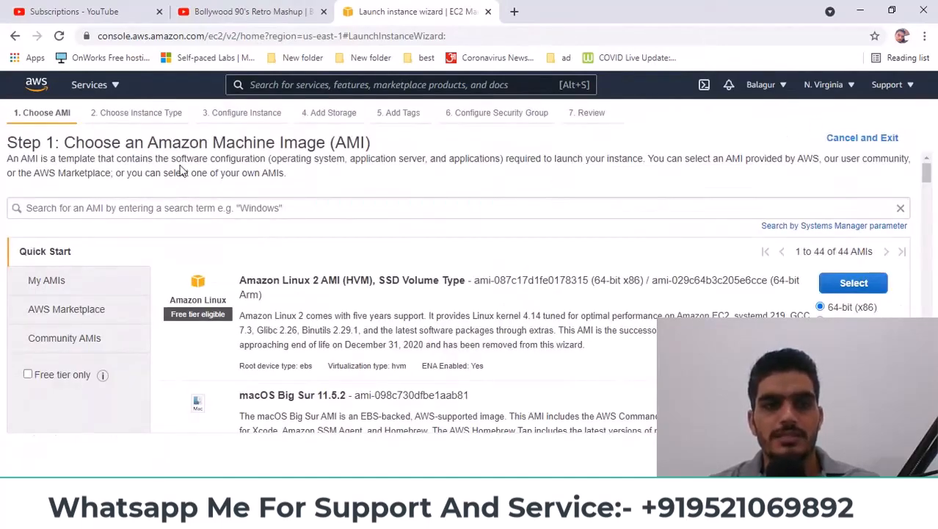
- Examine the Quick Start Amazon Machine Images, including the SUSE Linux, Ubuntu Server and Microsoft Windows Server entries
scroll(507, 242, down, 2)
scroll(505, 243, down, 1)
scroll(266, 281, up, 3)
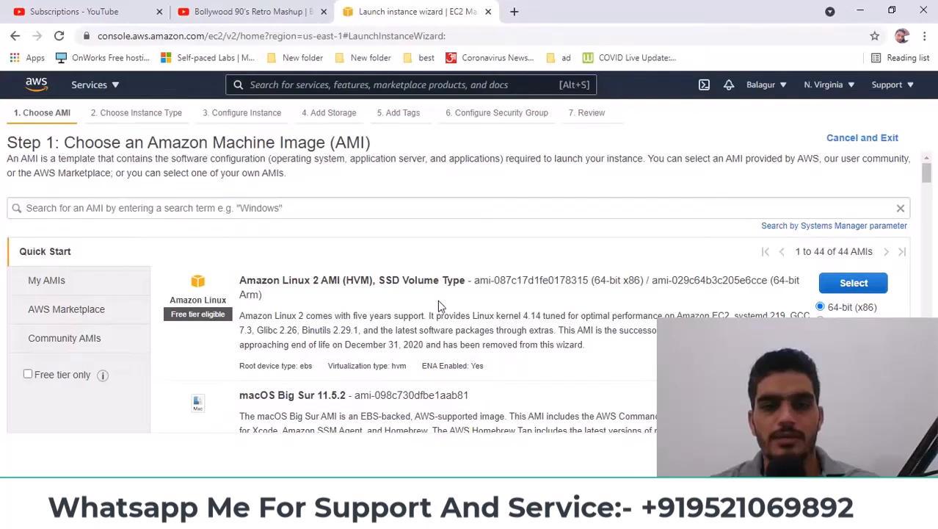
scroll(438, 300, down, 6)
scroll(441, 309, down, 5)
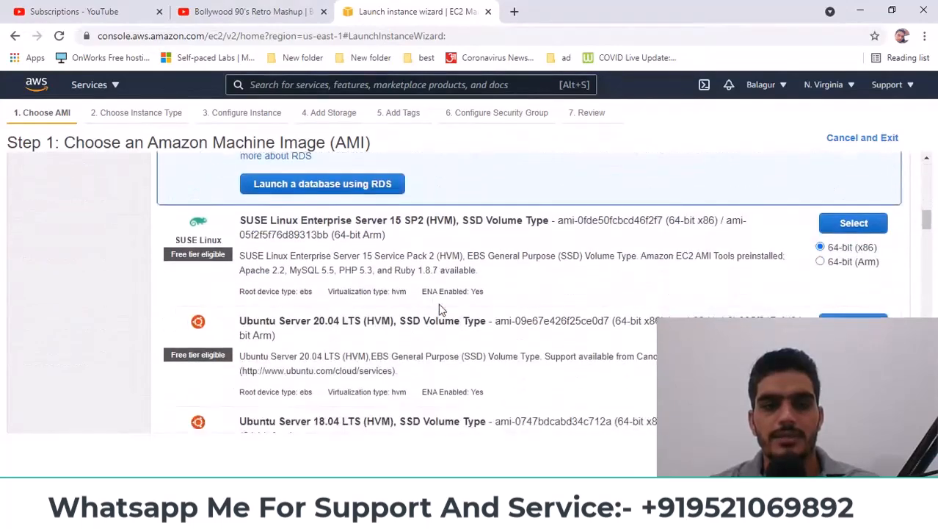
scroll(441, 309, up, 1)
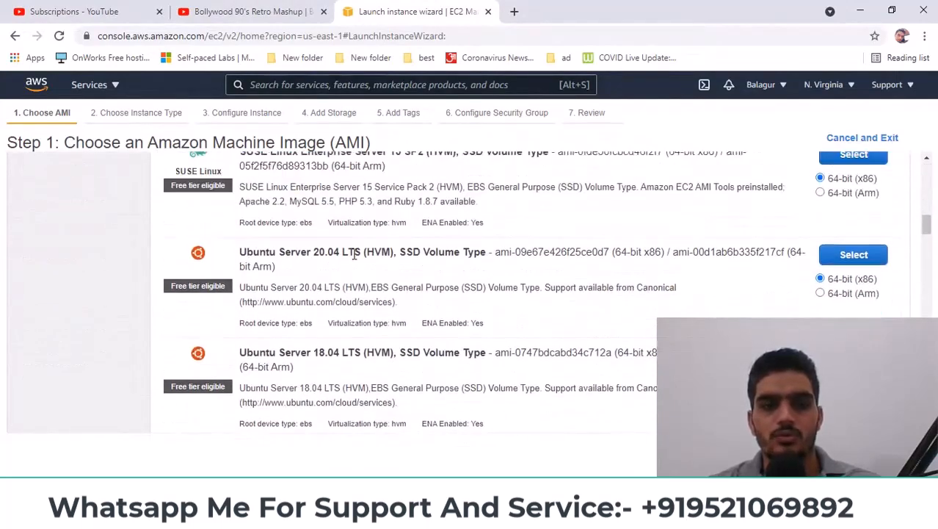
scroll(355, 257, down, 1)
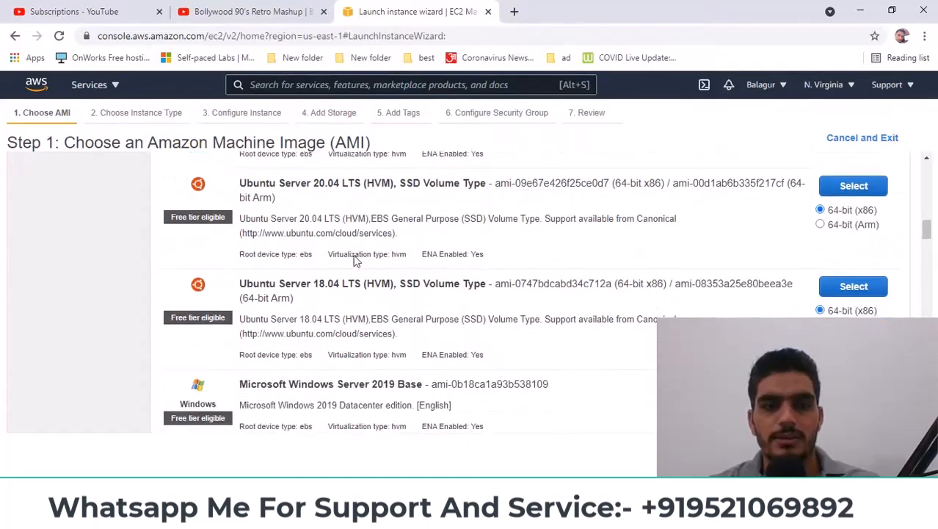
scroll(414, 262, up, 3)
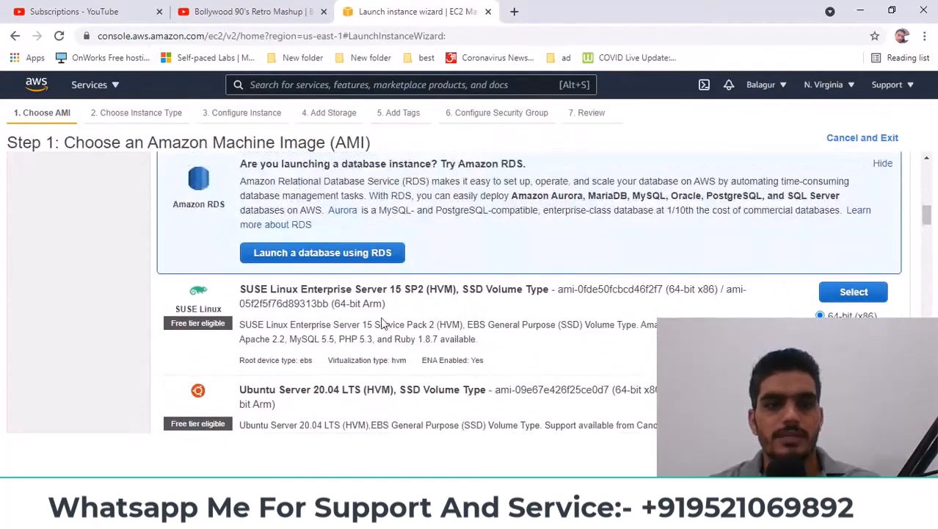
scroll(396, 325, down, 2)
scroll(415, 327, down, 4)
scroll(418, 312, up, 1)
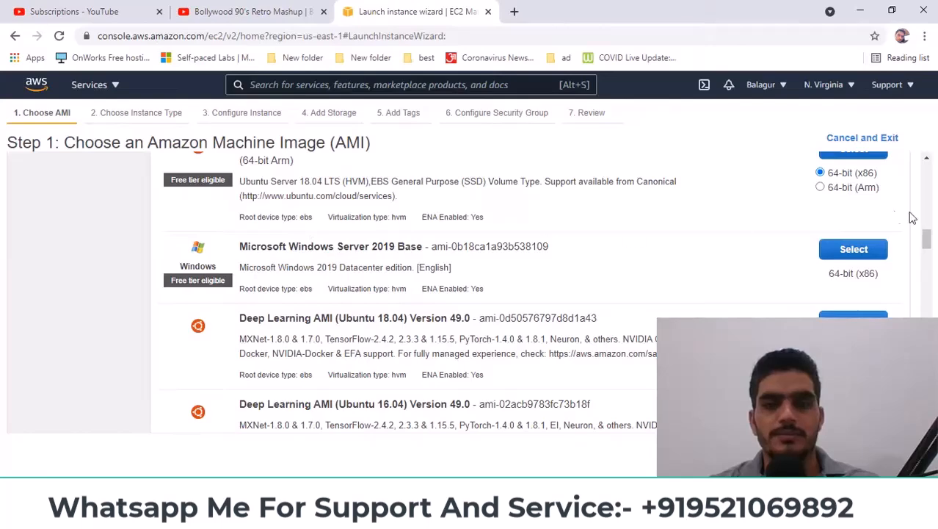
drag(926, 238, 931, 158)
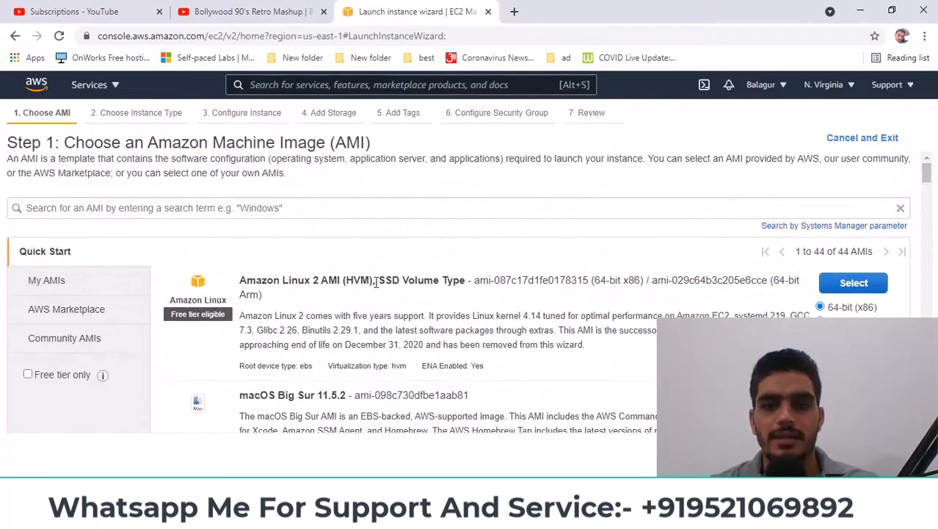
- Switch to the EC2 tutorial article and read its instructions from the AWS login through selecting the machine image
mouse_move(389, 514)
click(382, 444)
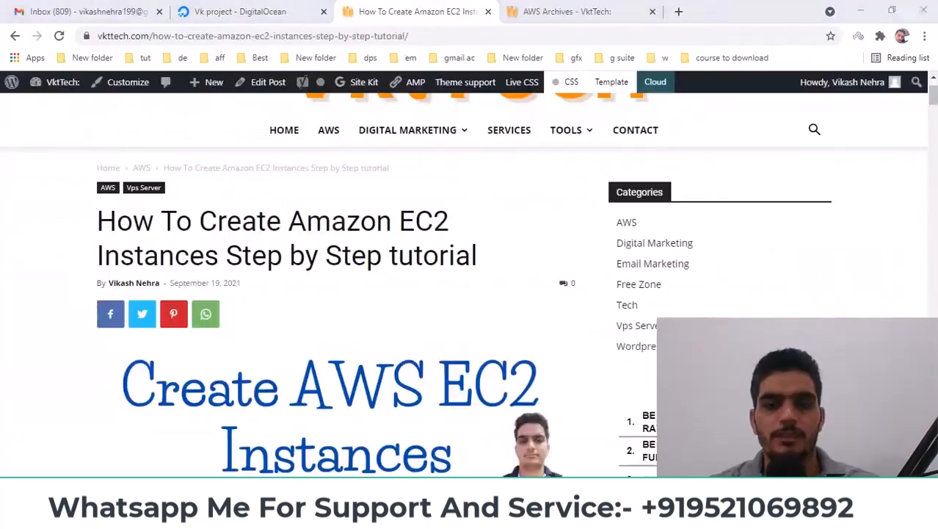
scroll(355, 348, down, 10)
scroll(283, 265, down, 6)
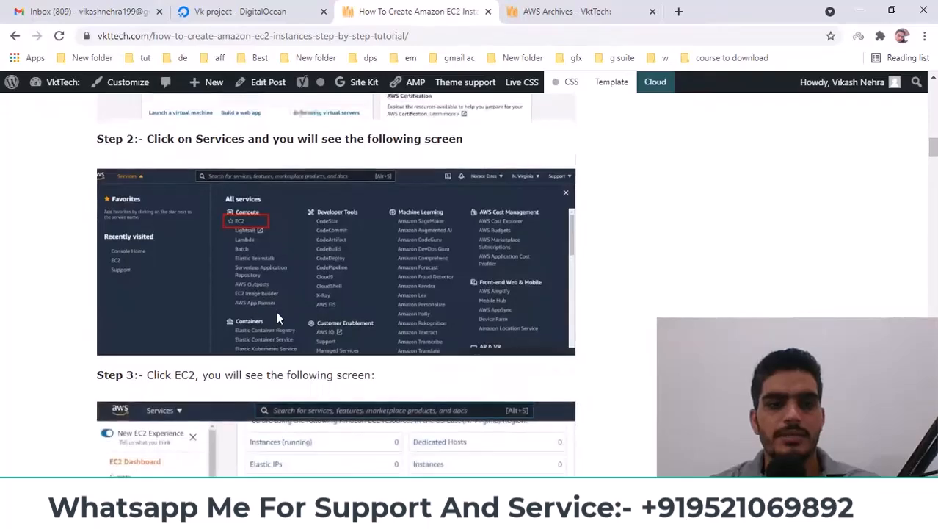
scroll(275, 311, down, 3)
scroll(278, 312, up, 15)
scroll(294, 291, down, 8)
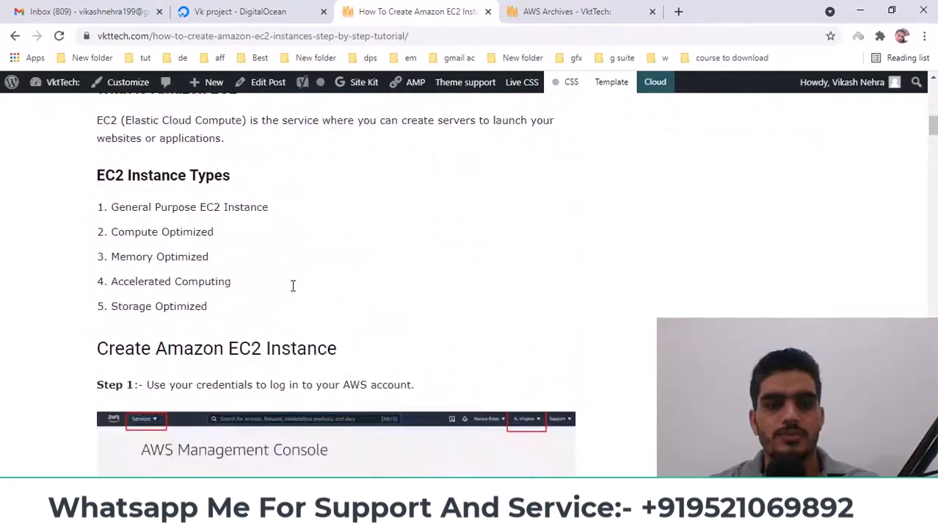
scroll(248, 308, down, 2)
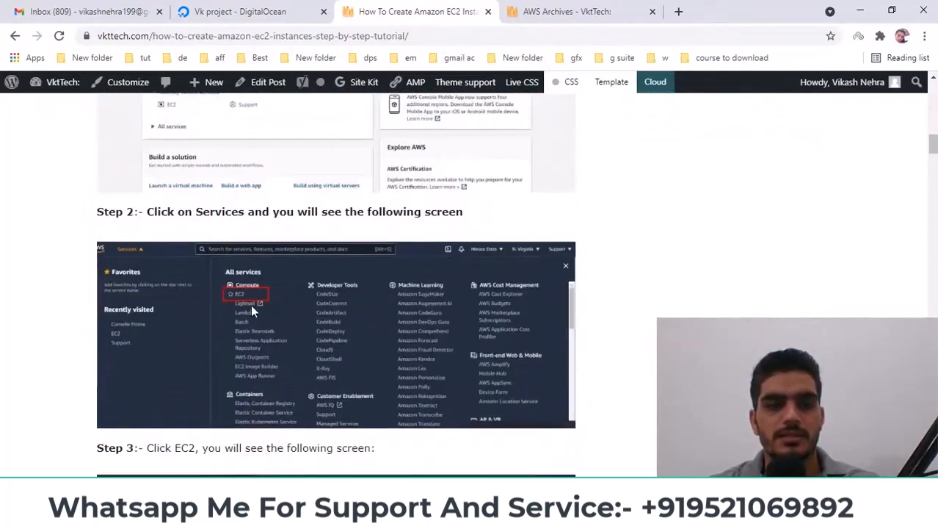
scroll(253, 303, down, 3)
scroll(257, 309, down, 3)
scroll(261, 305, up, 2)
scroll(279, 268, down, 3)
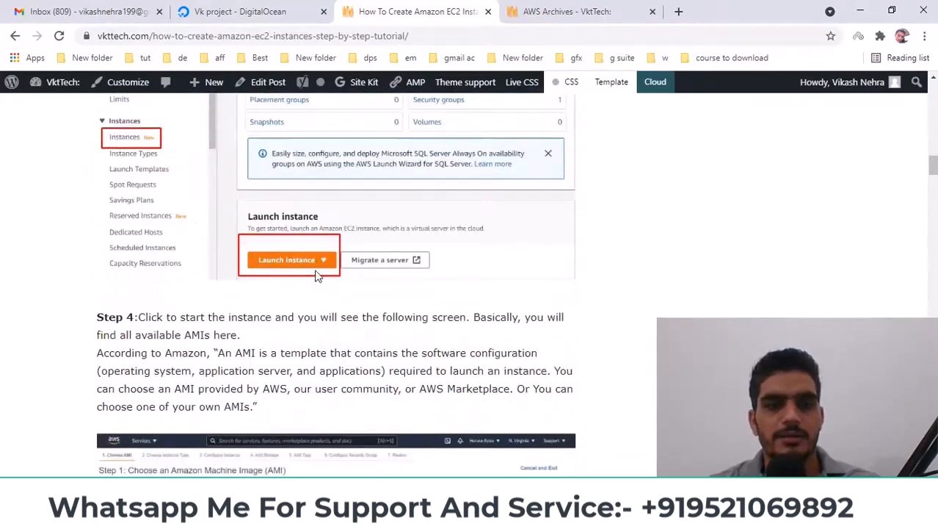
scroll(316, 273, down, 5)
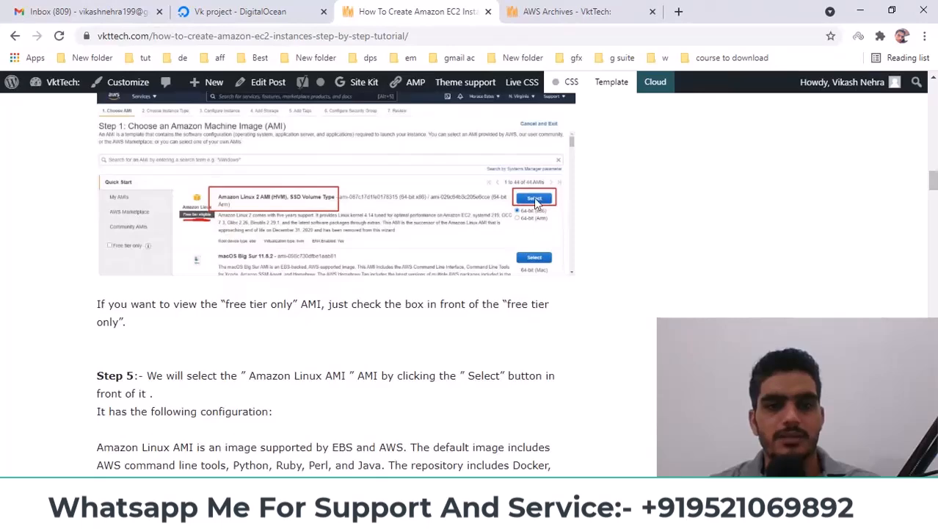
- Switch back to the AWS launch wizard, select the 64-bit (x86) Amazon Linux 2 AMI (HVM), SSD Volume Type, and inspect the t2.micro instance type
key(alt+Tab)
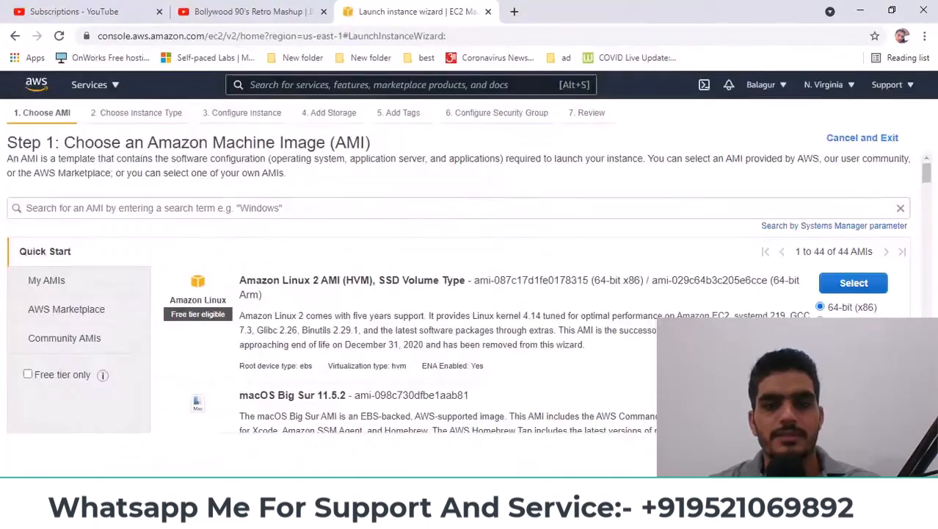
click(852, 284)
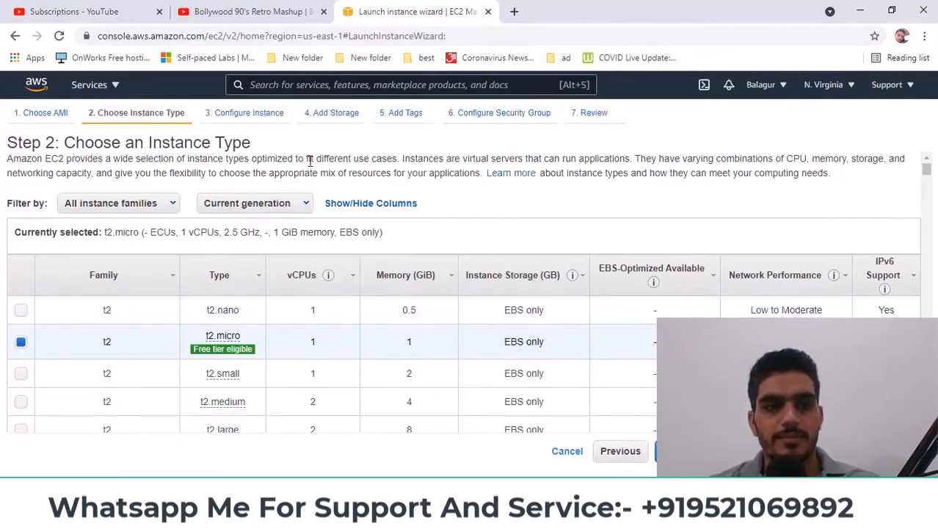
scroll(226, 358, down, 1)
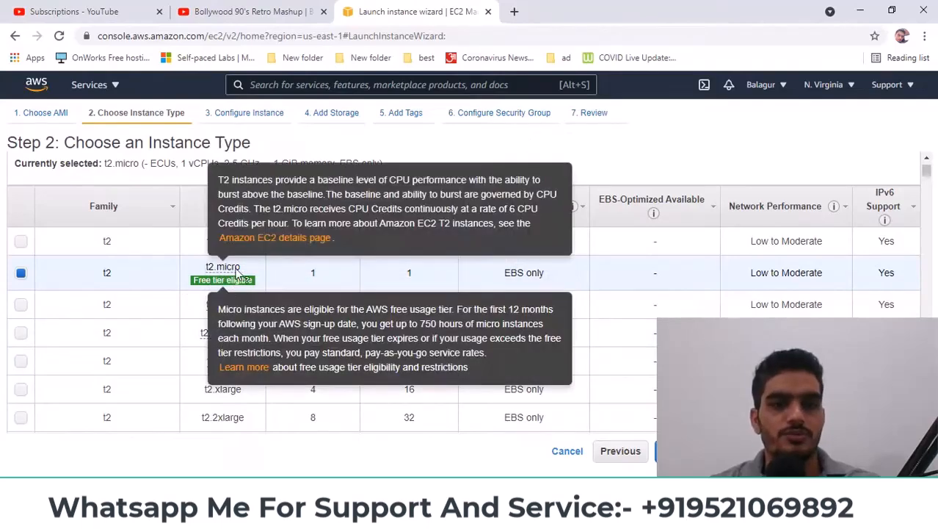
- Check the free-tier note and compare t2.micro with t2.medium, keeping t2.micro as the selected instance type
mouse_move(213, 283)
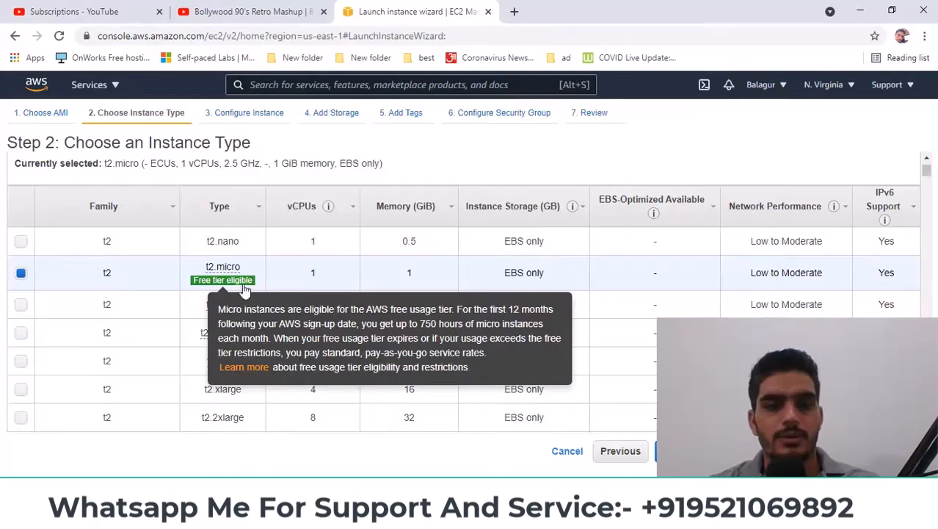
scroll(203, 332, down, 3)
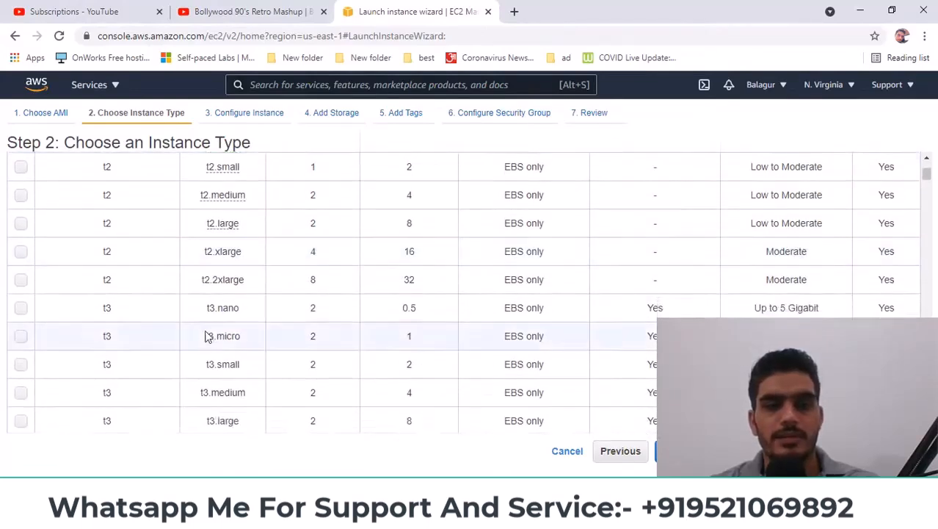
scroll(80, 331, up, 5)
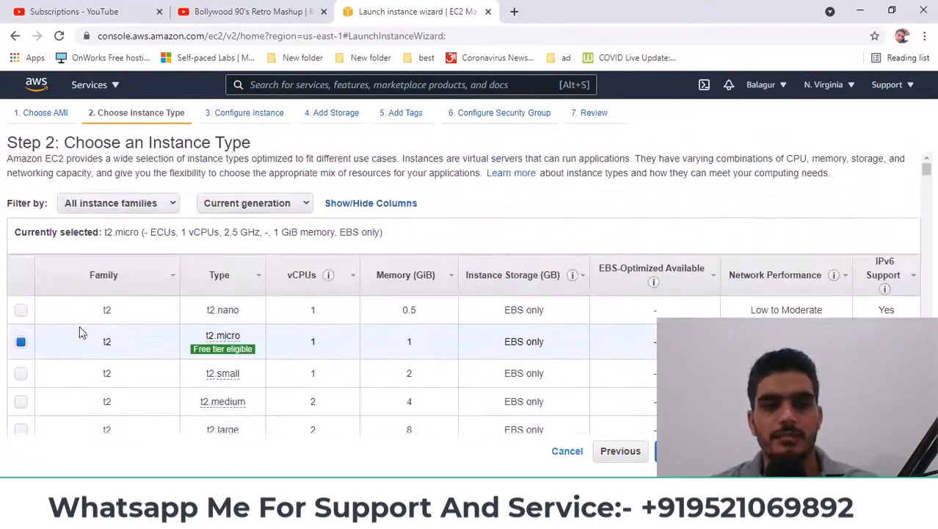
click(132, 397)
scroll(167, 362, down, 1)
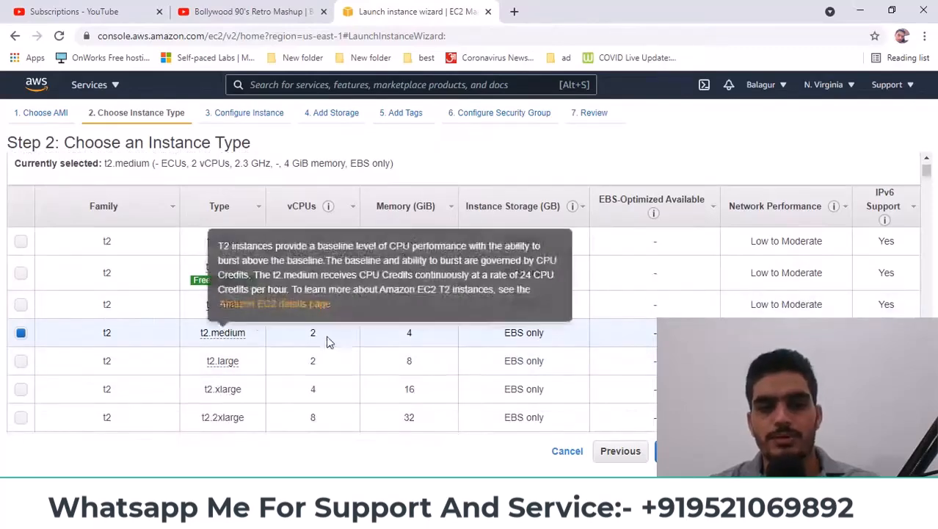
click(46, 286)
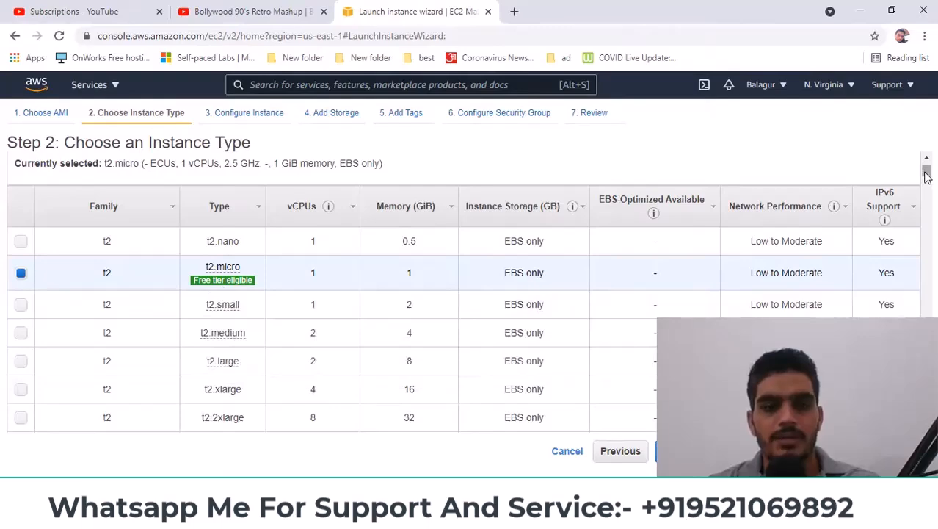
- Examine the full instance type table, including the t3a, c5, d2, g4 and x1e families with their vCPUs, memory and storage
drag(926, 176, 927, 187)
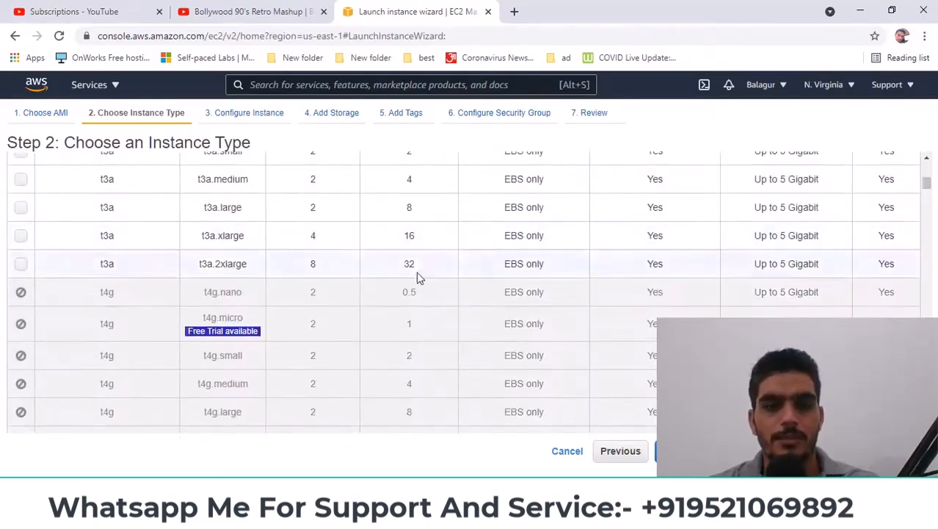
scroll(256, 305, down, 3)
scroll(256, 306, down, 6)
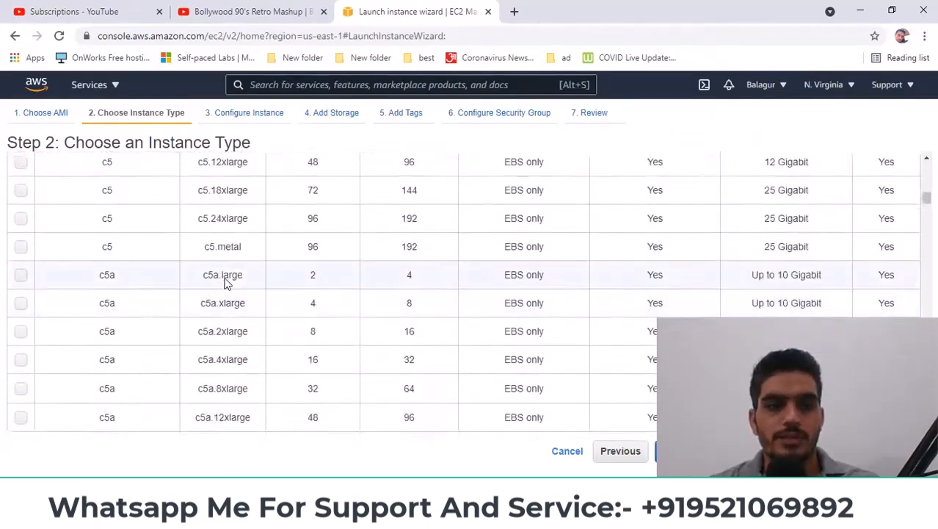
scroll(232, 332, down, 5)
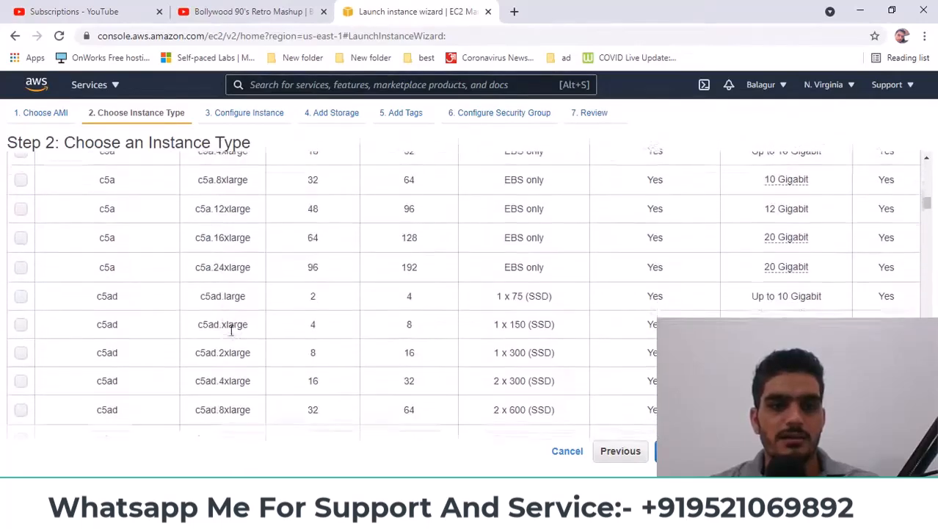
scroll(232, 332, down, 3)
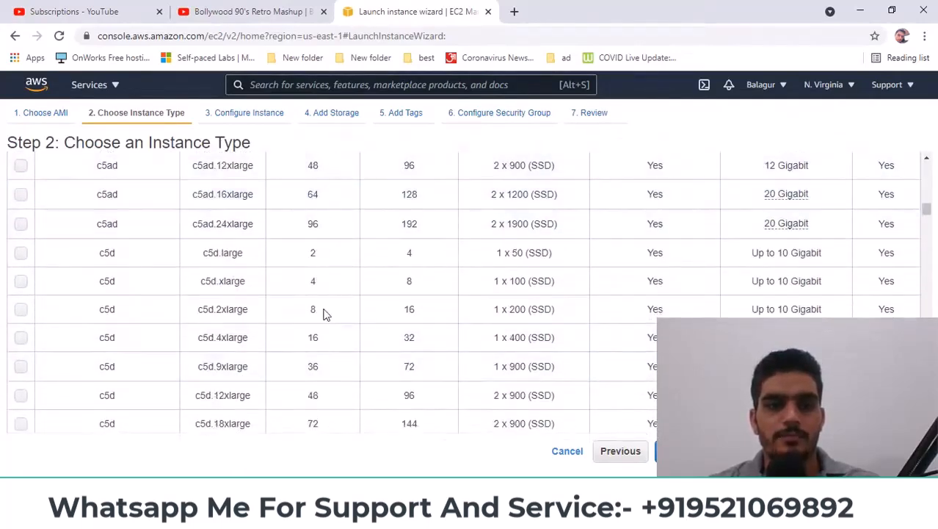
drag(928, 210, 928, 170)
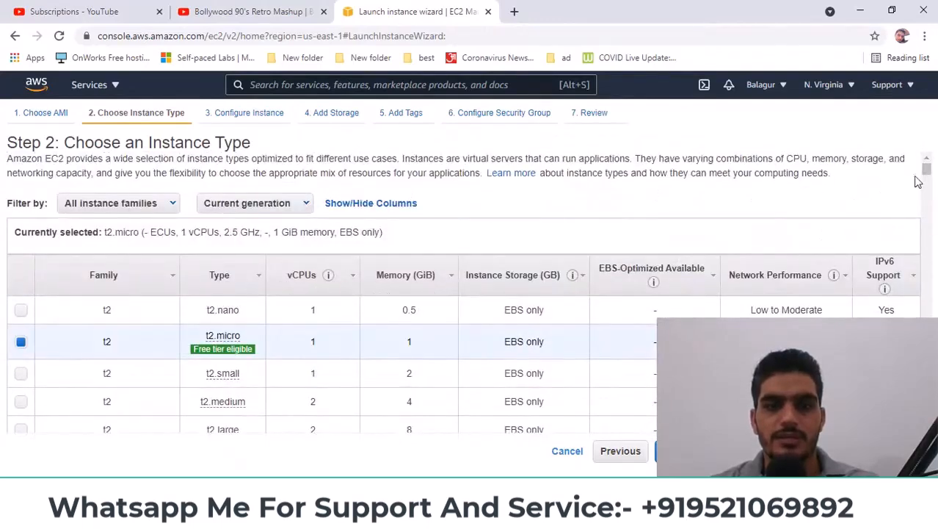
drag(928, 169, 928, 236)
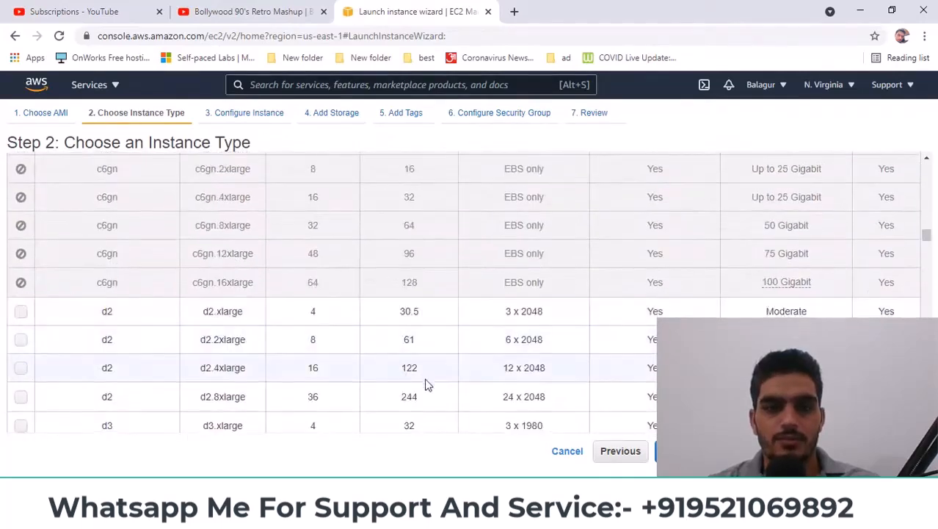
scroll(422, 398, down, 7)
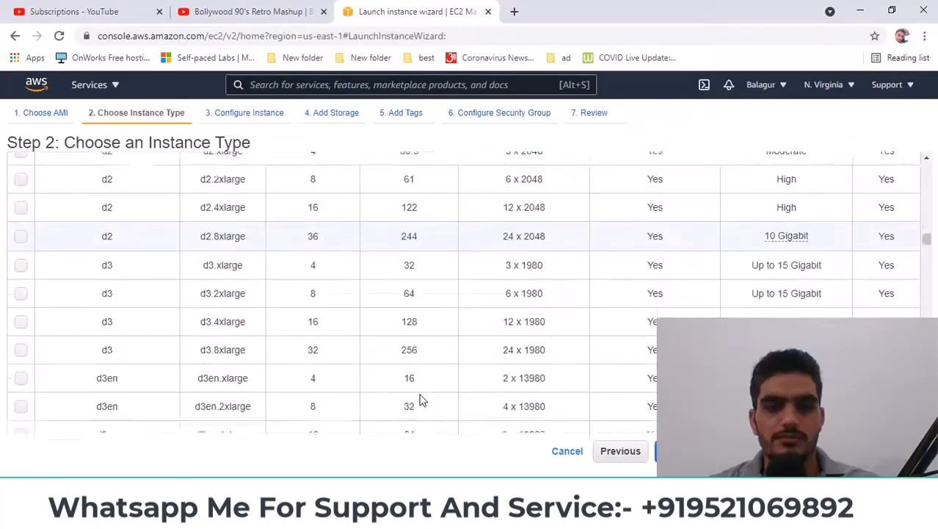
scroll(422, 397, down, 2)
scroll(433, 342, up, 2)
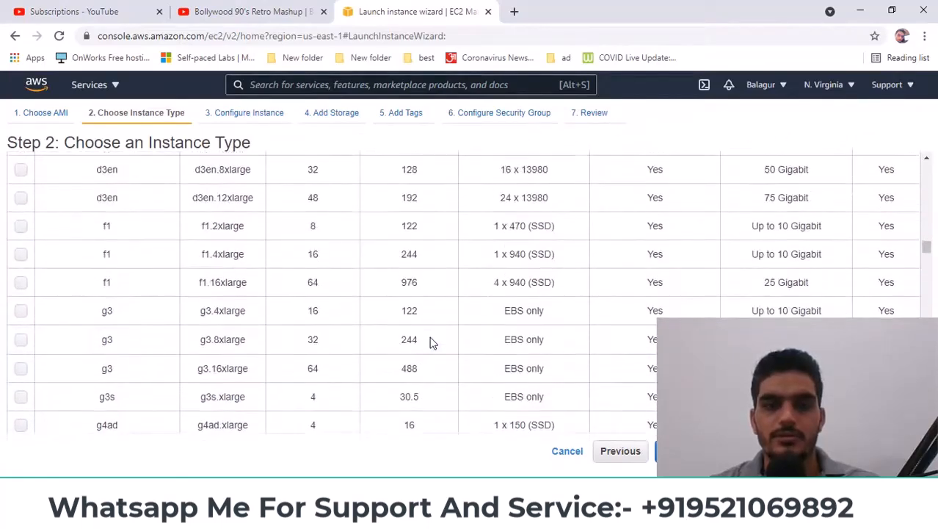
scroll(418, 371, down, 3)
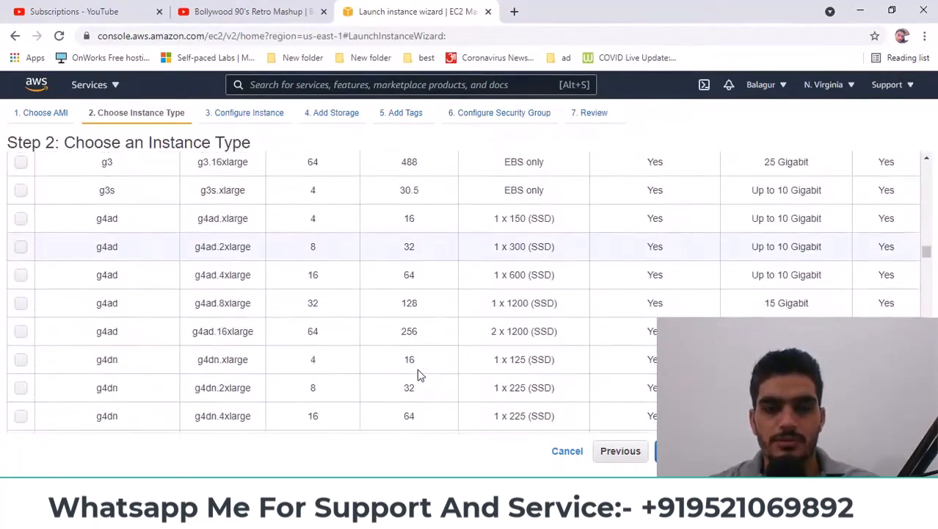
drag(929, 257, 928, 420)
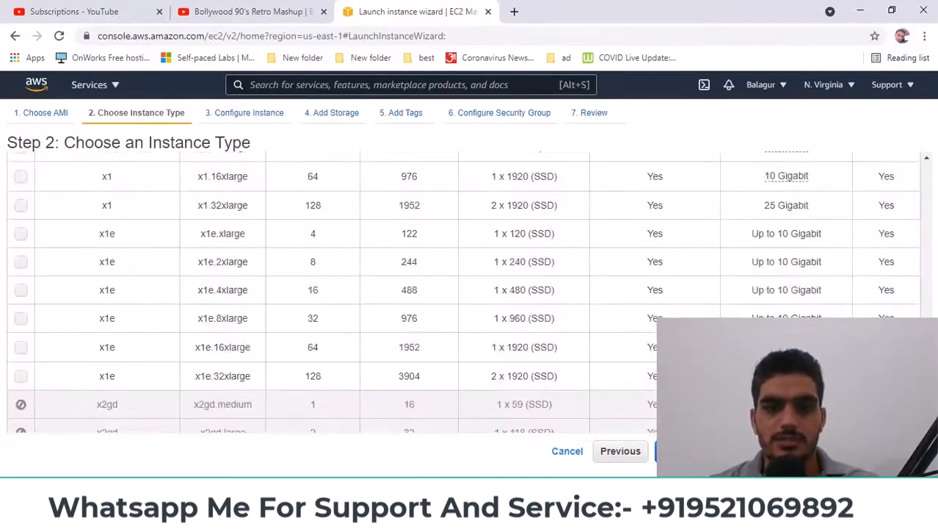
scroll(404, 399, down, 1)
scroll(401, 353, up, 6)
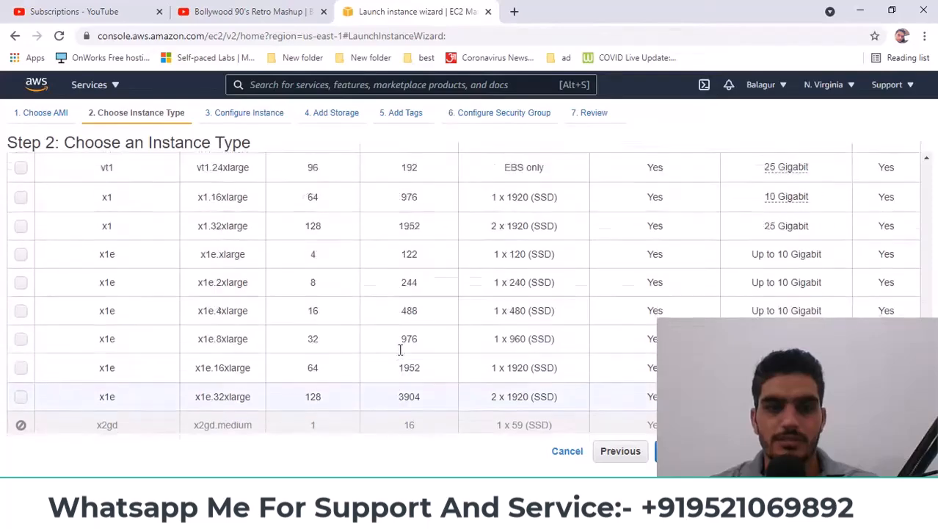
scroll(813, 159, up, 20)
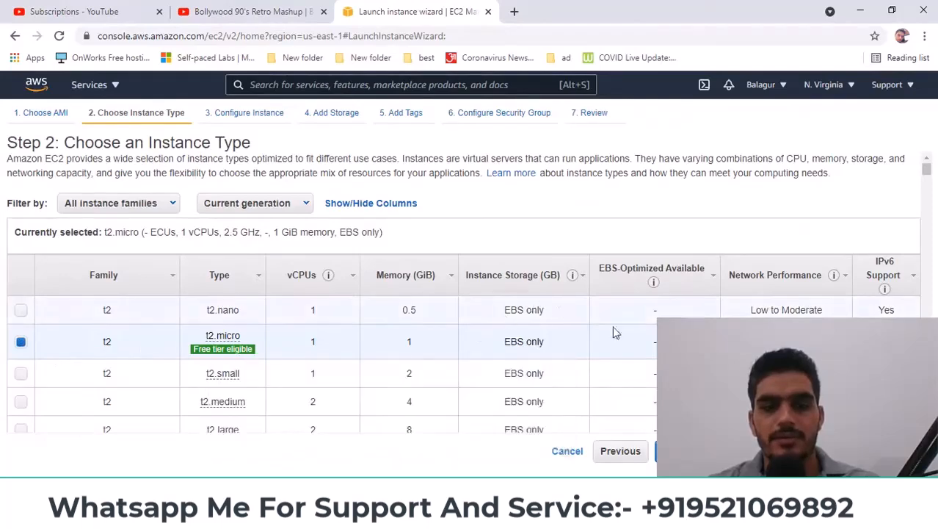
- Continue with t2.micro to the instance details configuration and review the number of instances and the other settings
click(705, 451)
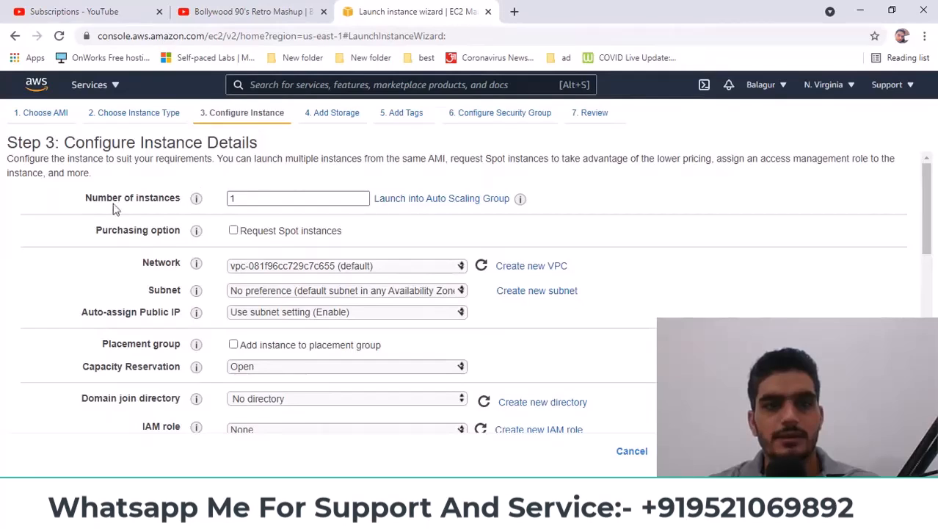
double_click(254, 199)
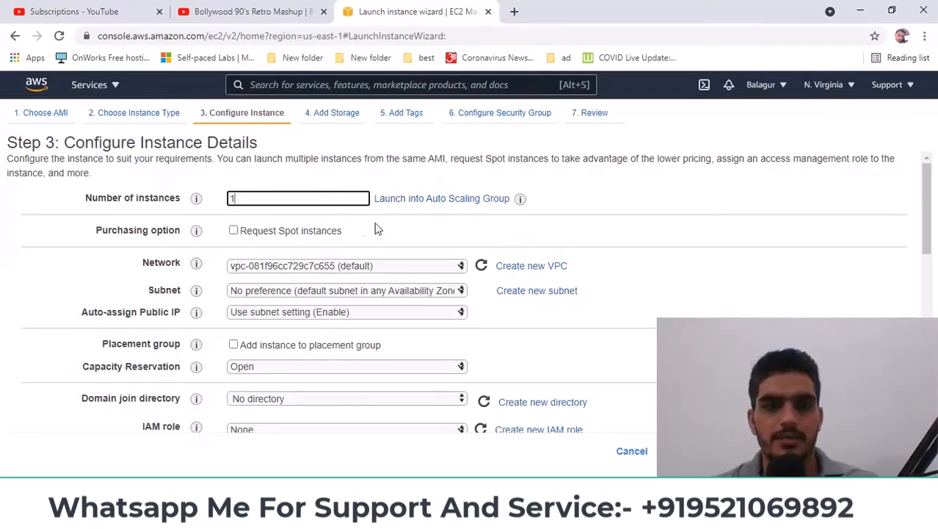
scroll(297, 234, down, 1)
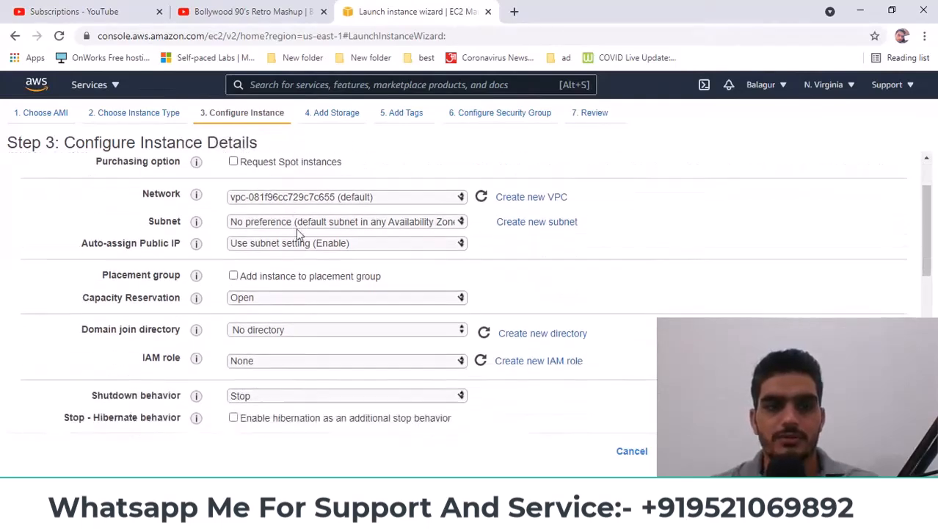
scroll(353, 278, up, 1)
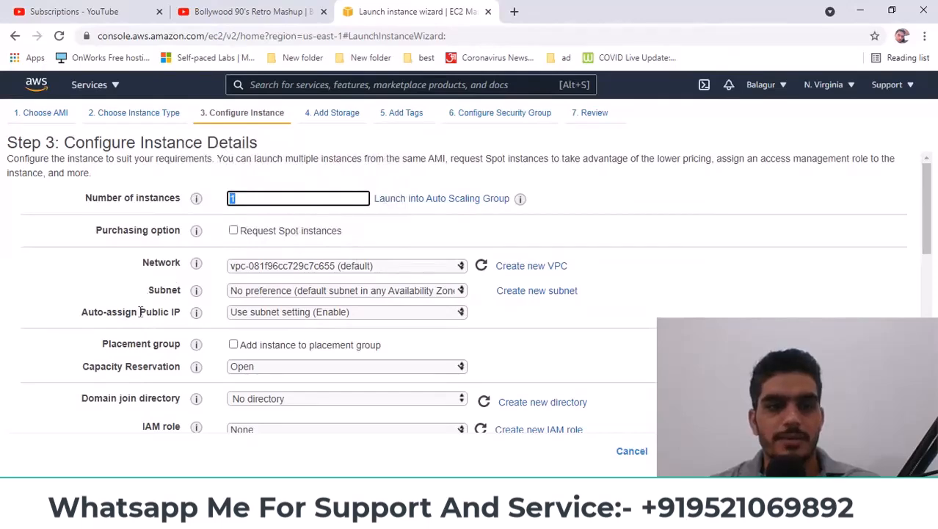
scroll(514, 293, down, 2)
scroll(514, 293, up, 2)
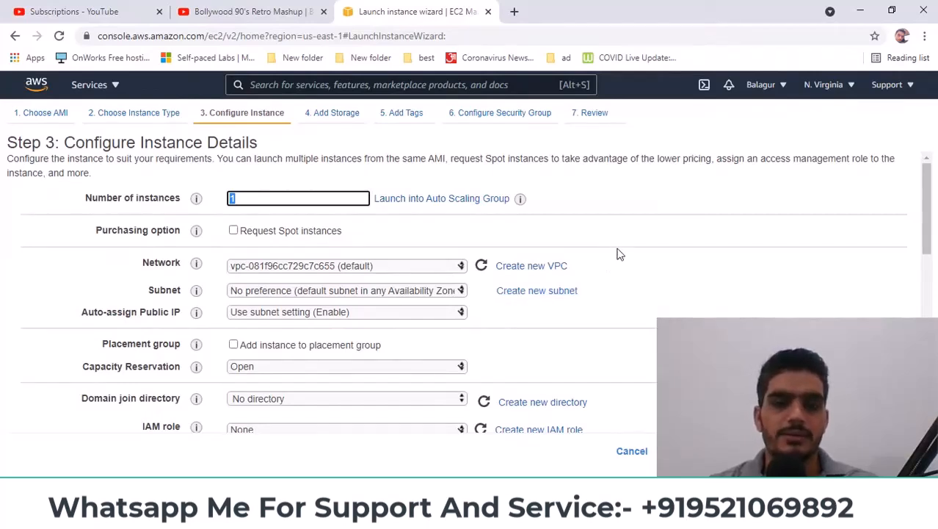
- Inspect the available network and subnet options, keeping the default VPC and no subnet preference
click(403, 265)
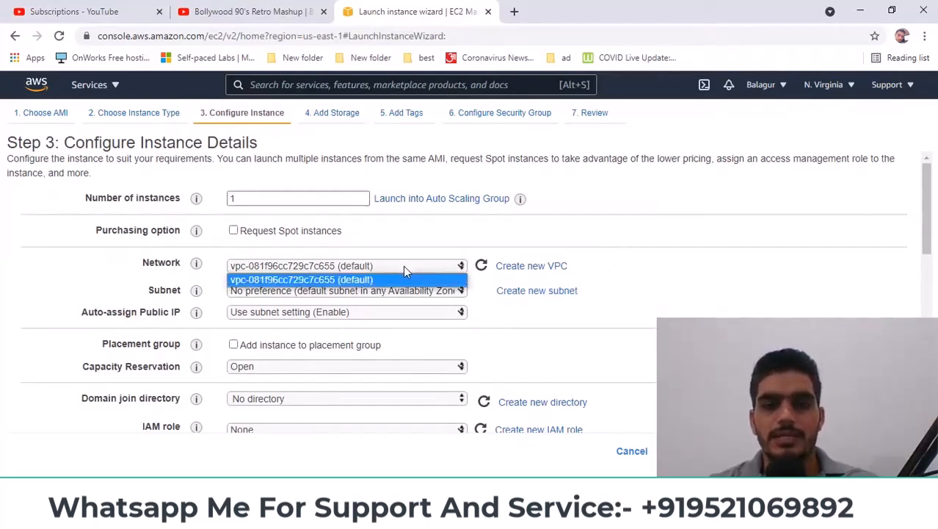
click(740, 273)
click(376, 290)
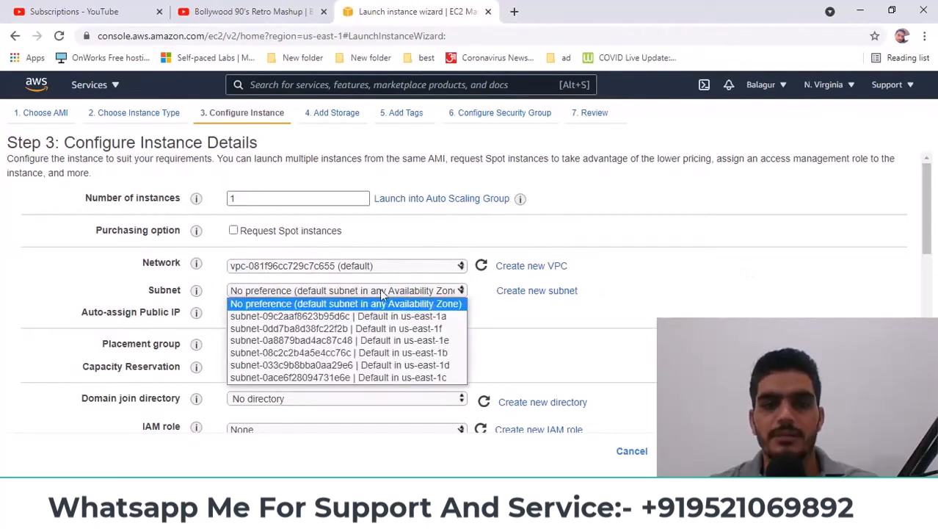
click(690, 293)
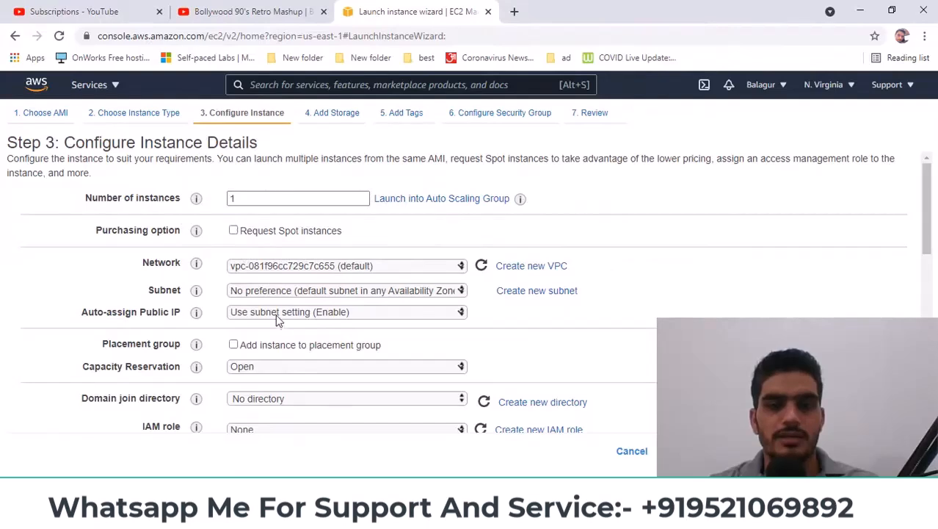
click(303, 290)
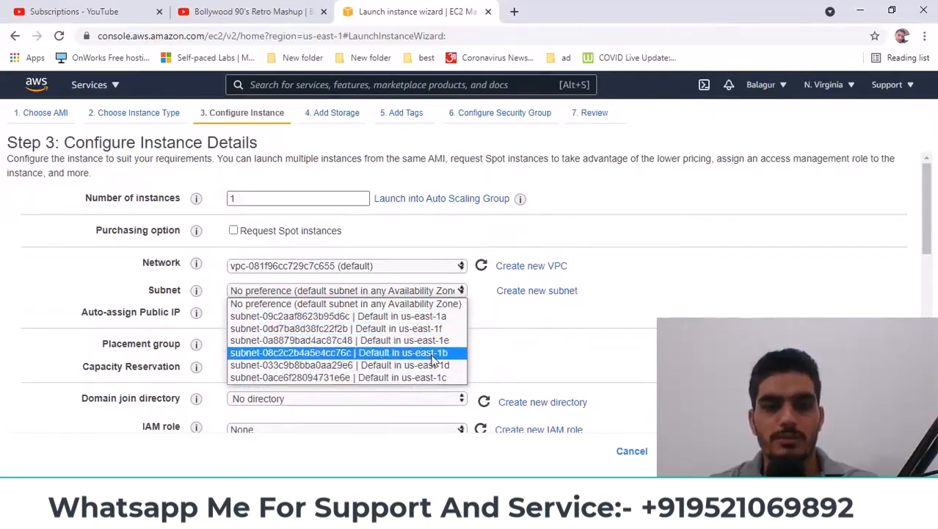
click(661, 304)
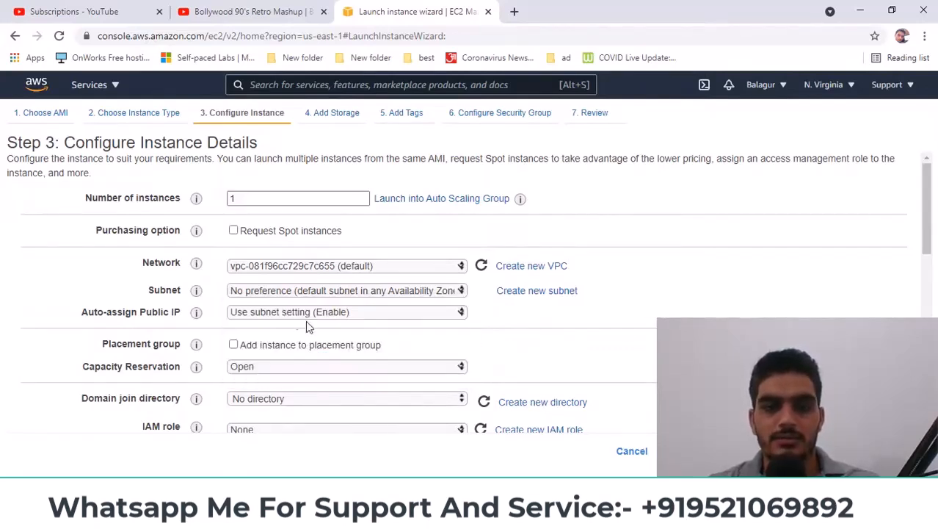
- Set Auto-assign Public IP to Enable and review the remaining instance details
click(286, 313)
click(266, 338)
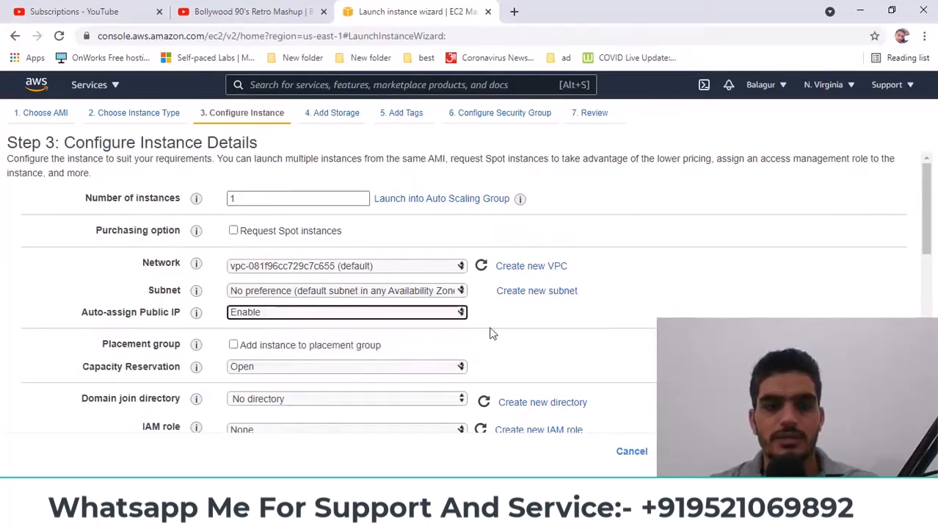
click(271, 313)
click(281, 328)
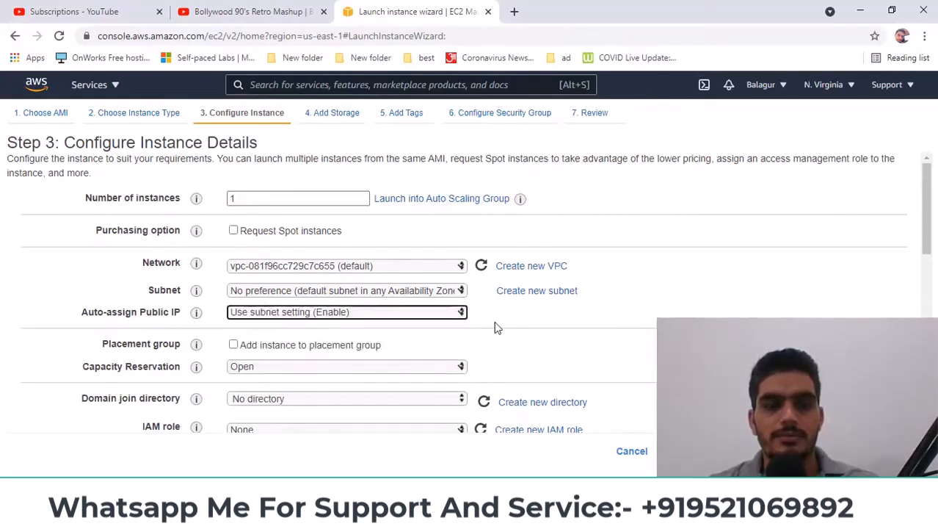
click(296, 315)
click(273, 326)
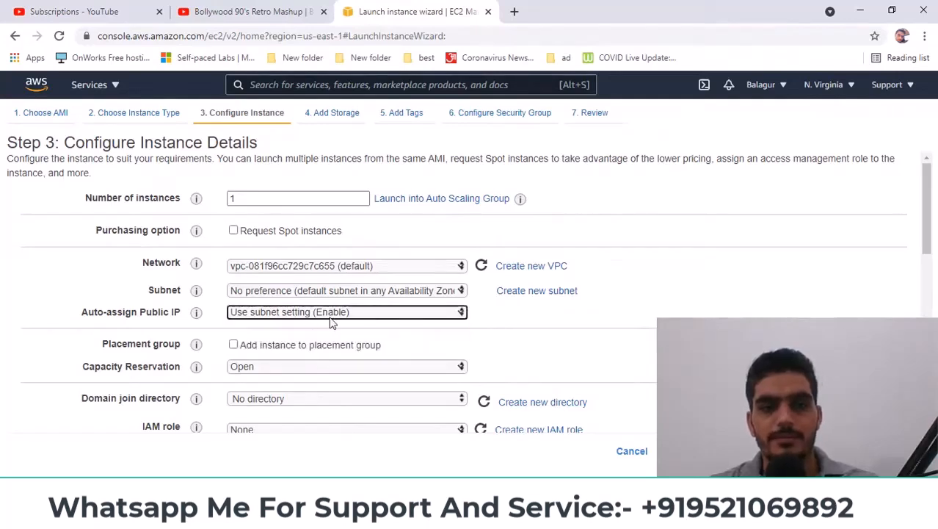
click(328, 316)
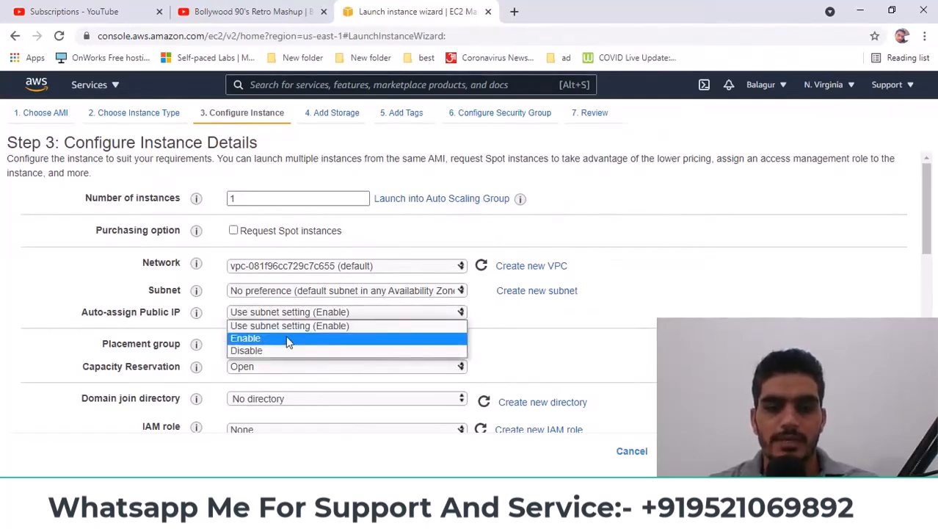
click(288, 343)
scroll(356, 331, down, 2)
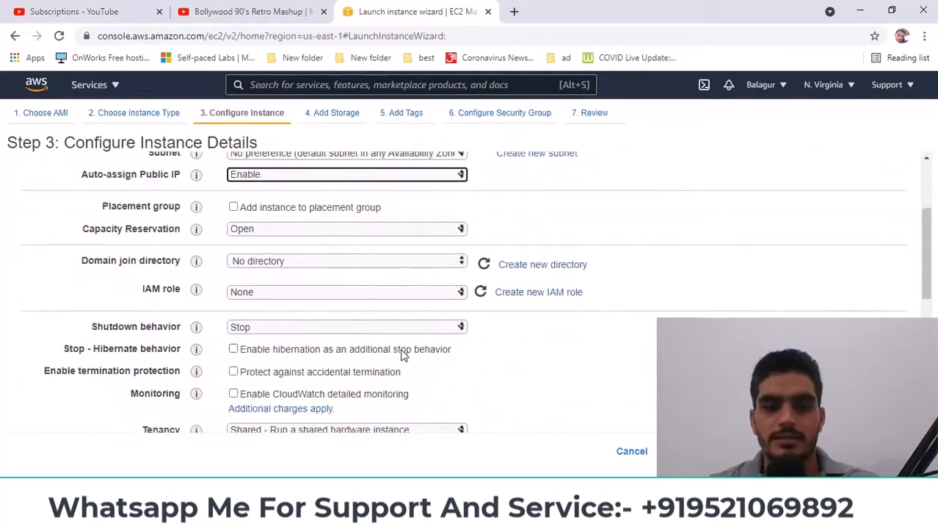
scroll(404, 354, down, 1)
scroll(404, 354, up, 3)
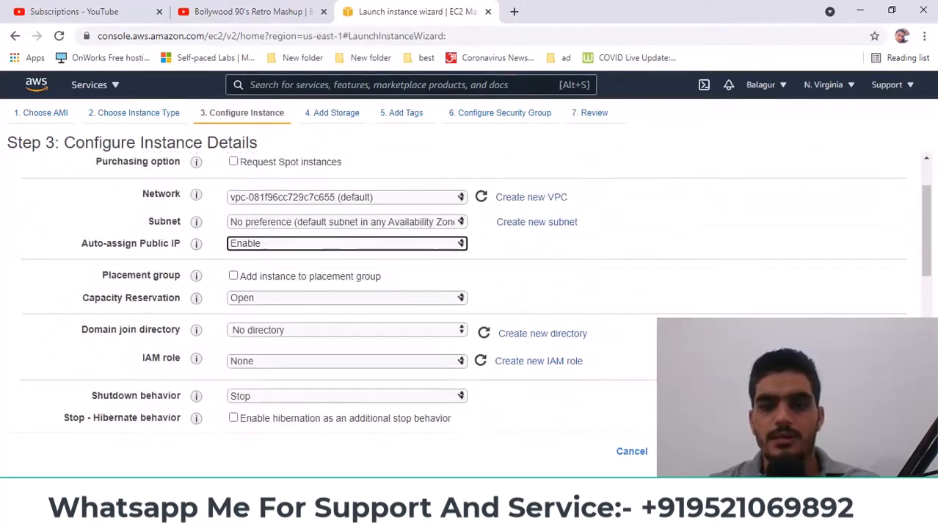
- Continue to the storage settings and check the root volume's size
click(876, 450)
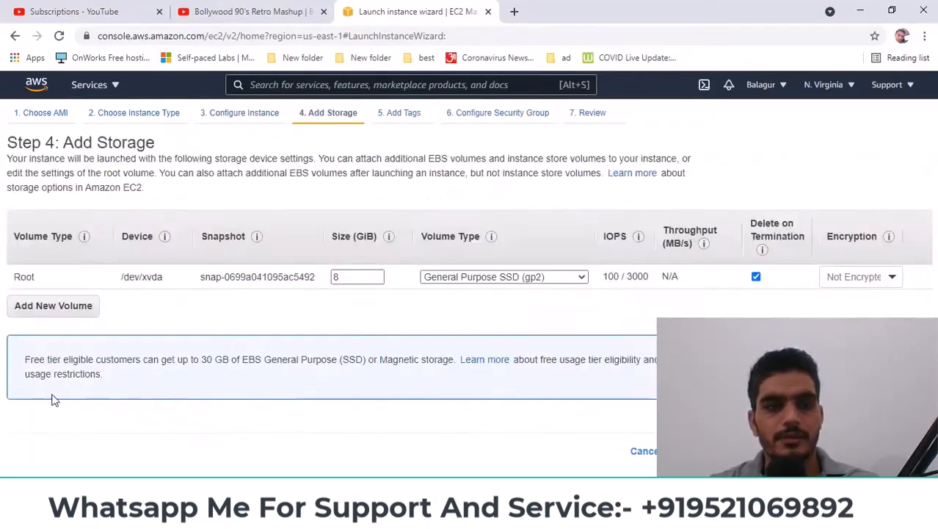
drag(354, 279, 277, 289)
click(320, 330)
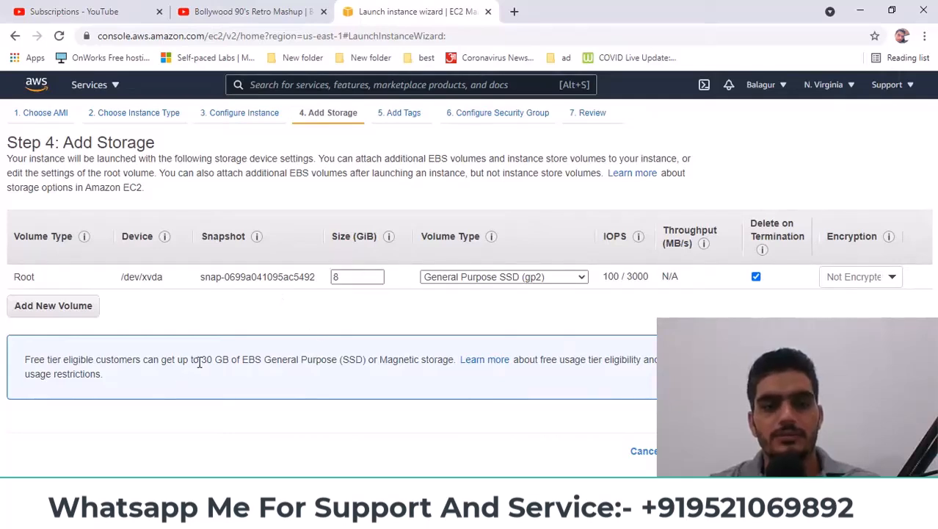
- Set the root volume's size to 30 GiB, the free-tier storage limit
drag(222, 361, 229, 361)
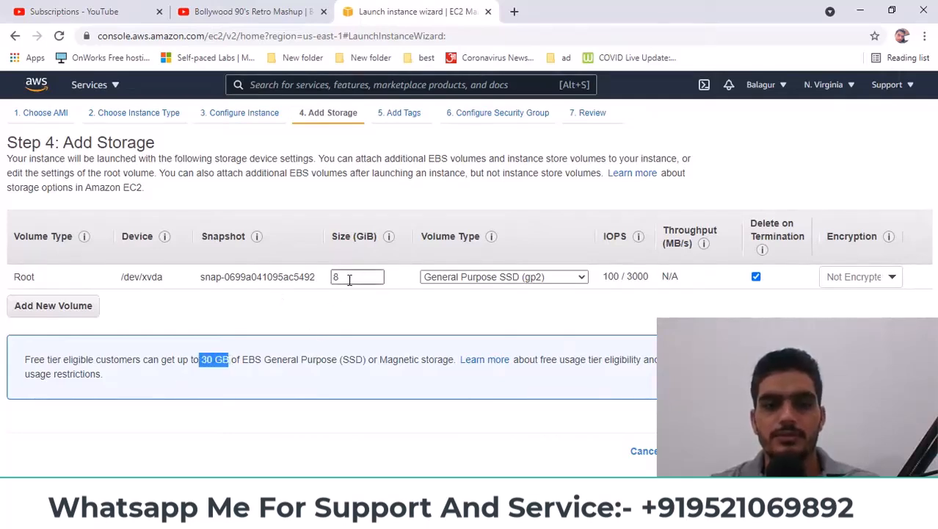
drag(348, 277, 303, 277)
text(30)
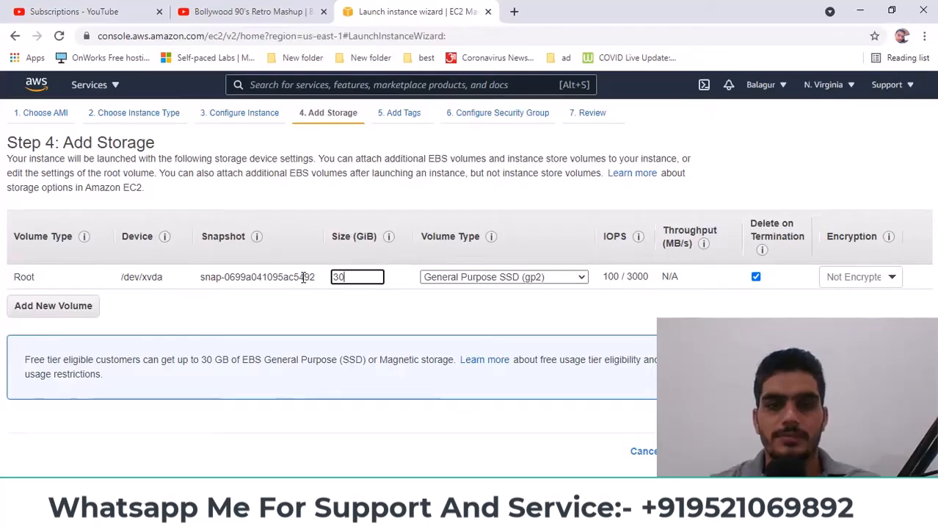
click(406, 345)
- Consult the EC2 Instance Types section of the VktTech tutorial article
click(518, 284)
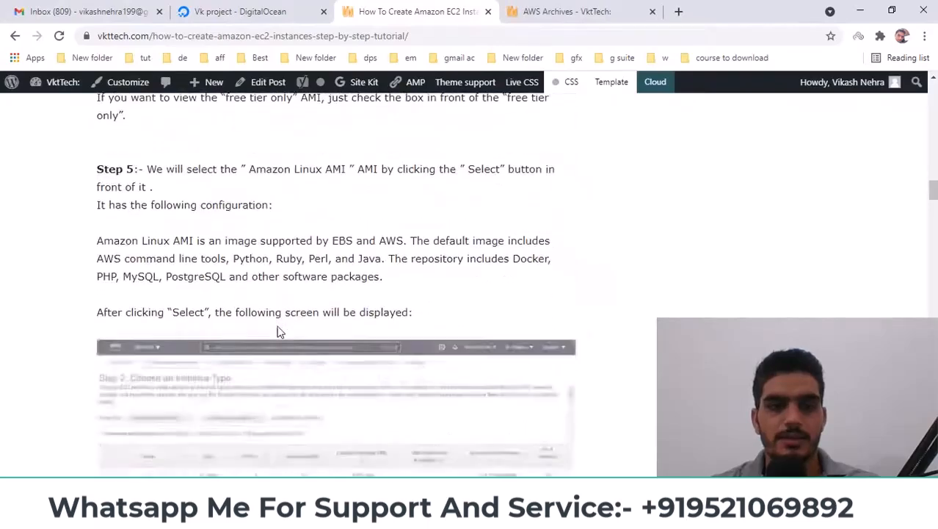
scroll(279, 327, up, 20)
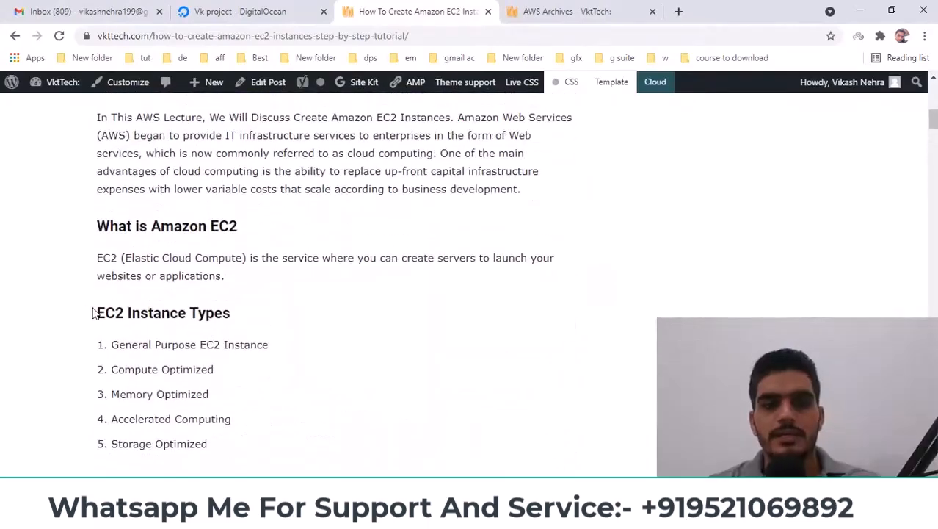
drag(94, 314, 251, 314)
scroll(180, 292, down, 1)
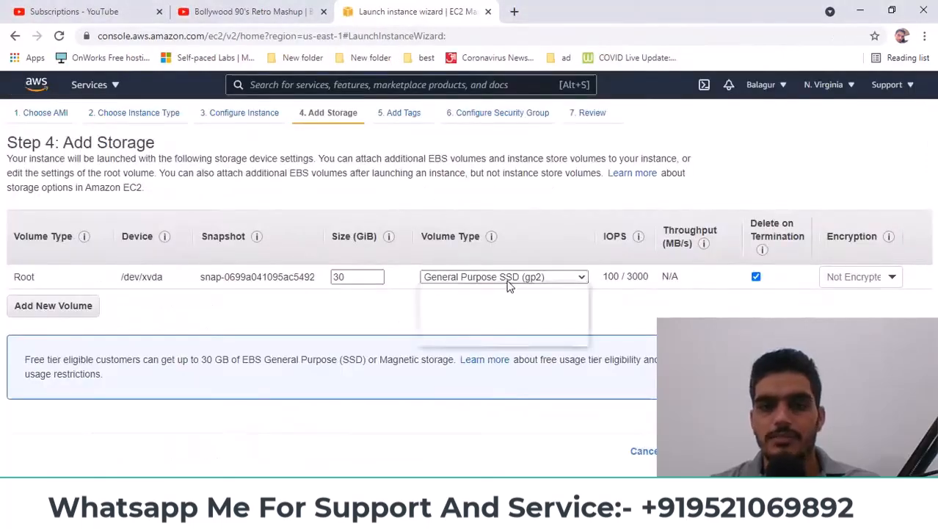
- Try Magnetic (standard) as the root volume's type and return it to General Purpose SSD (gp2)
click(507, 279)
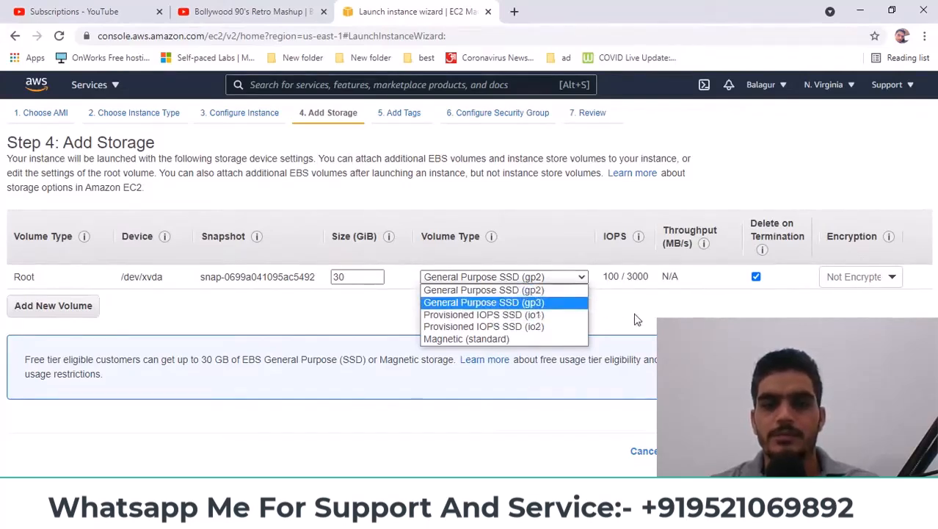
click(455, 339)
click(477, 280)
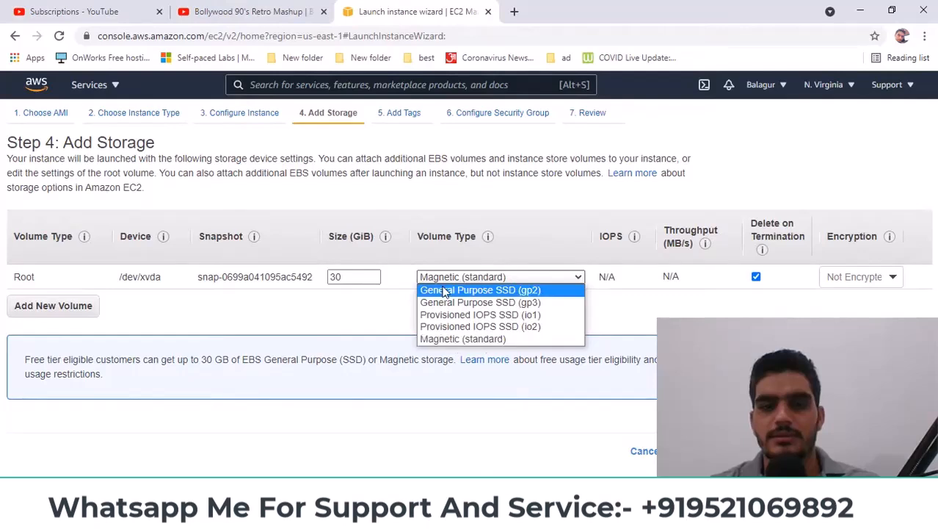
click(544, 292)
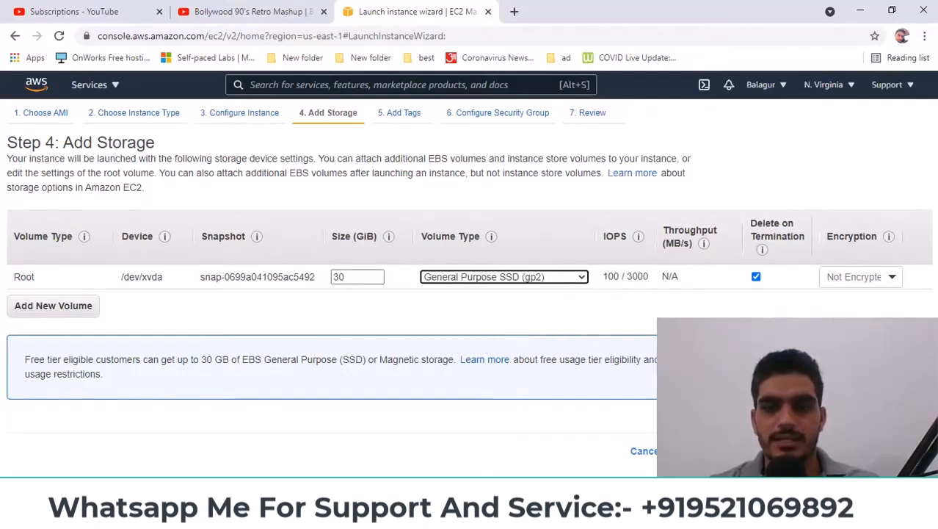
- Add an instance tag with the key "name" and the channel owner's name plus "youtube" as value, and continue to the security group settings
click(887, 451)
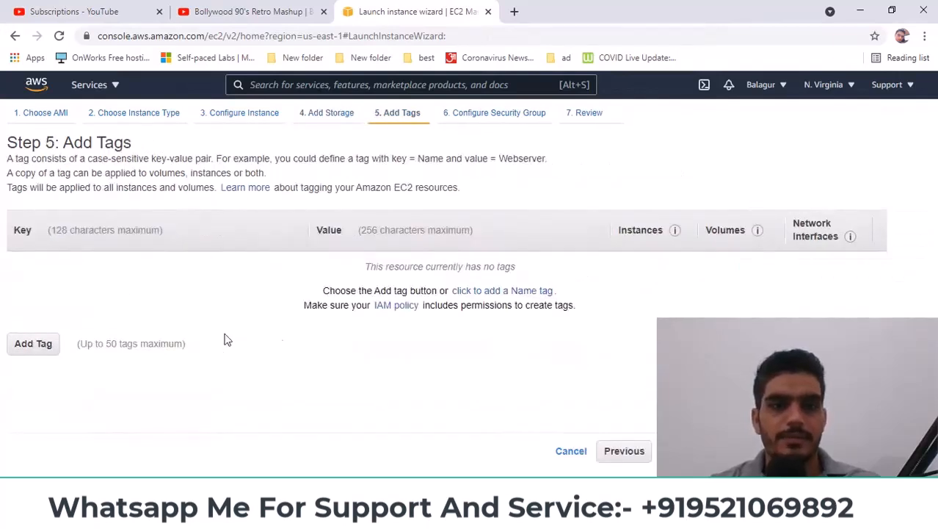
click(20, 346)
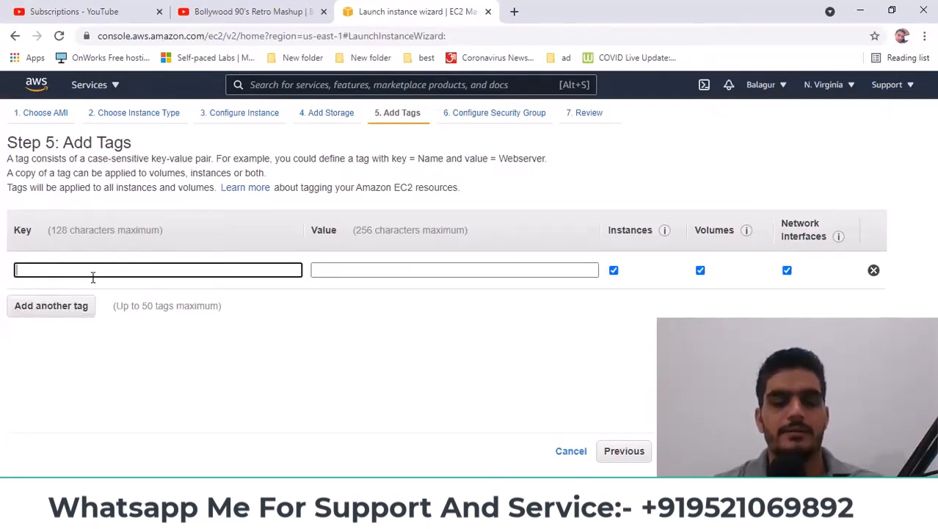
text(name)
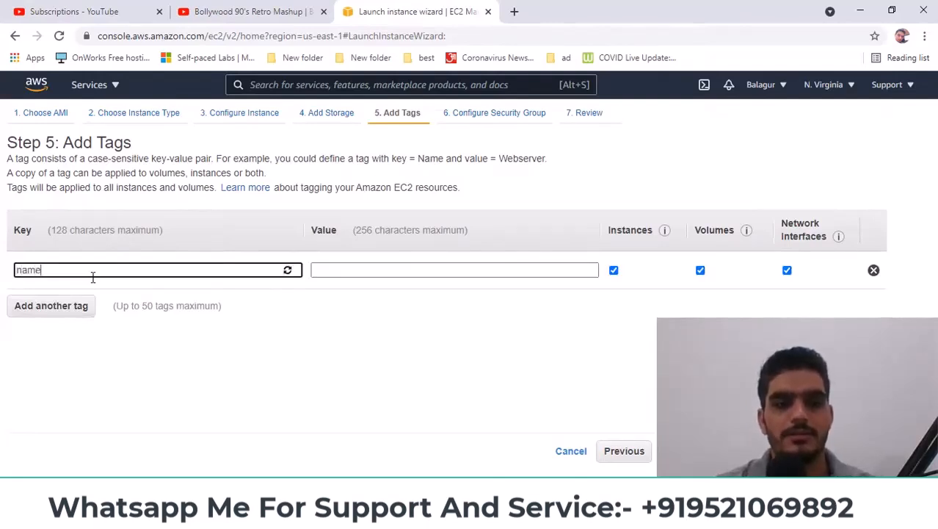
click(66, 301)
click(382, 271)
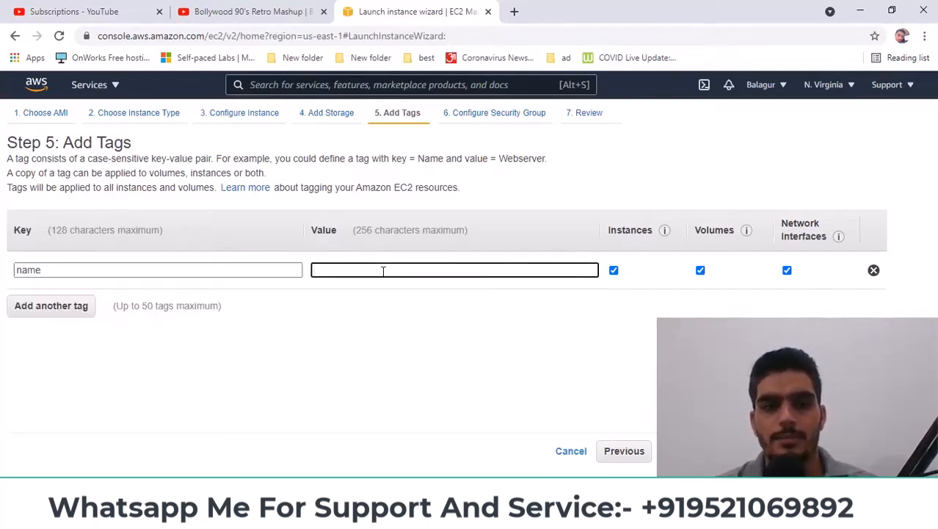
text(vikashnehra)
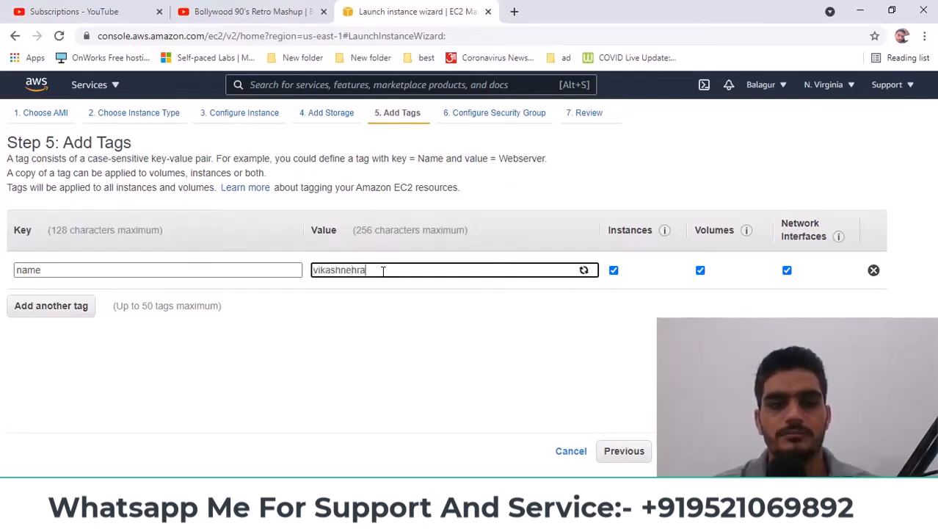
text(youtube)
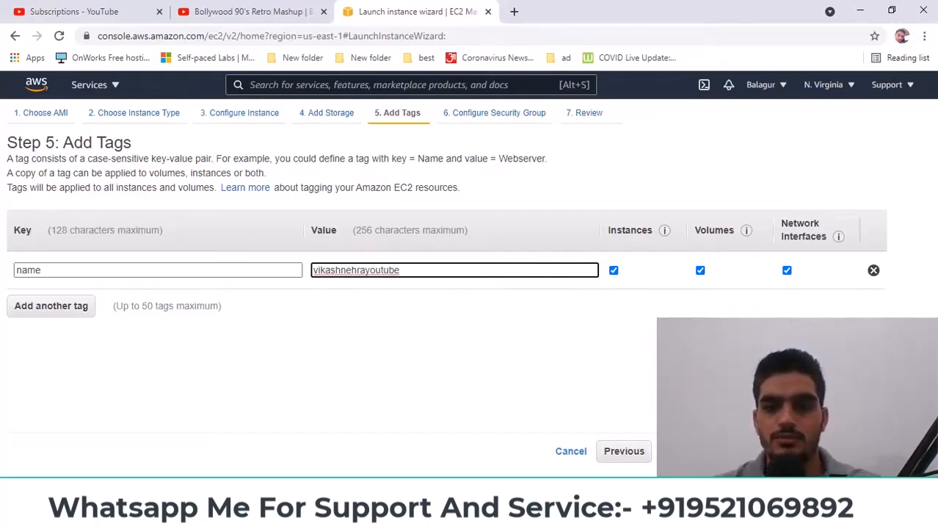
click(845, 451)
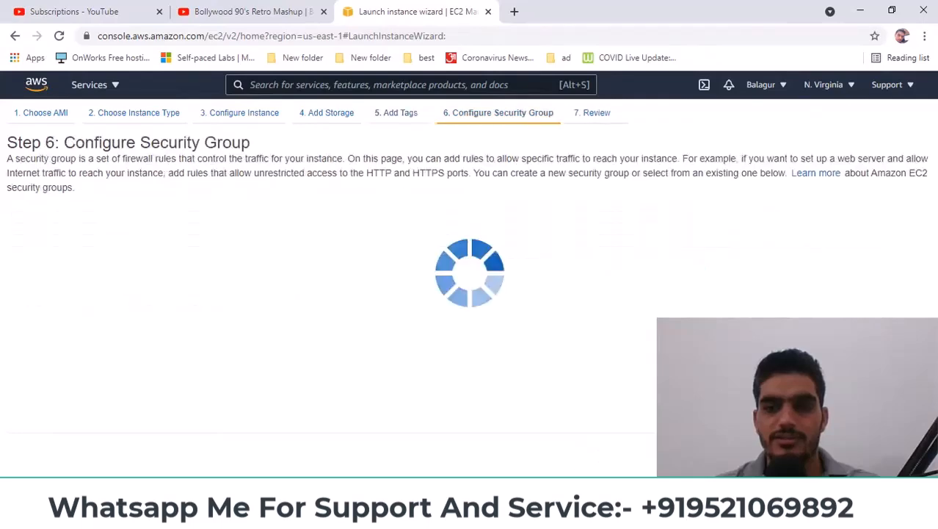
- Add a second rule of type HTTPS to the new security group
scroll(608, 343, down, 1)
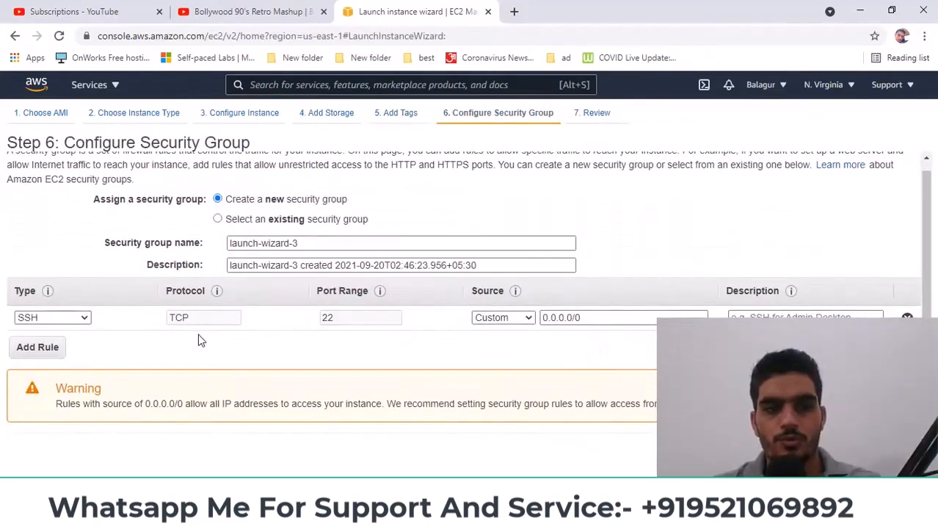
click(65, 349)
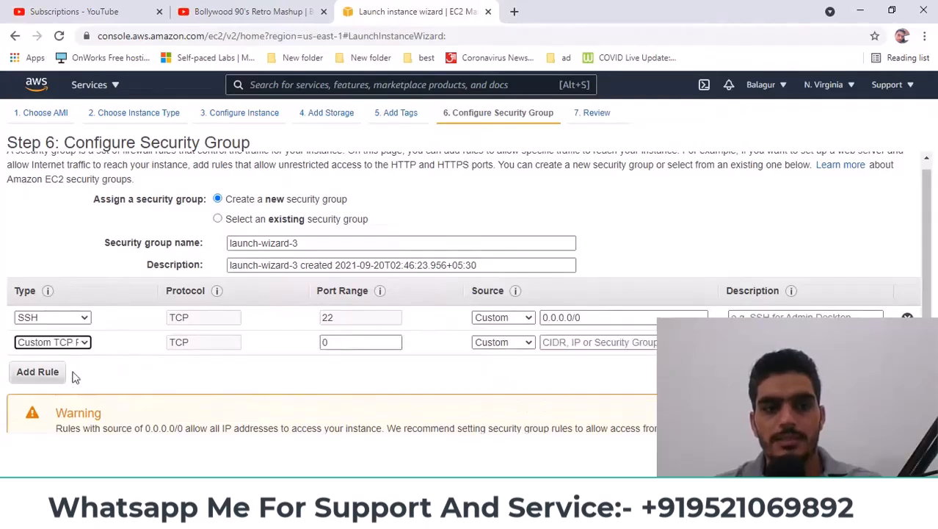
click(61, 344)
scroll(66, 316, down, 1)
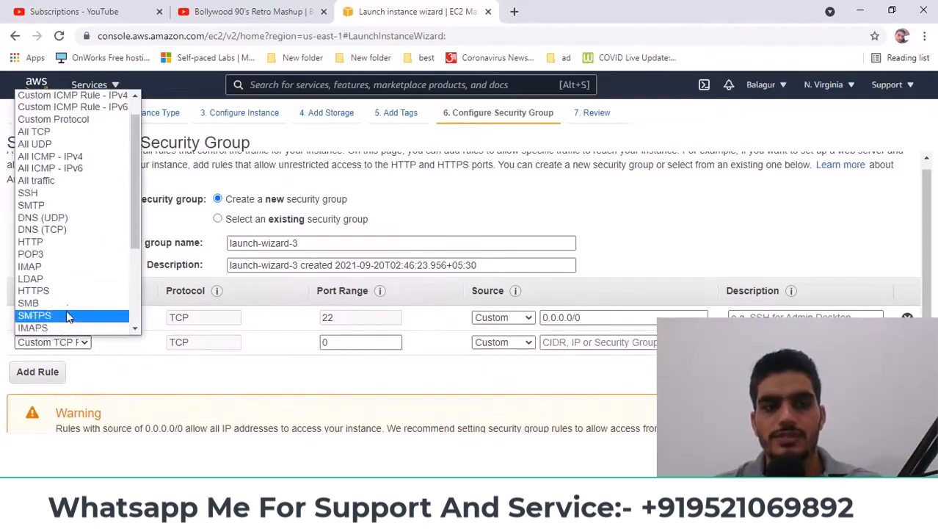
click(67, 292)
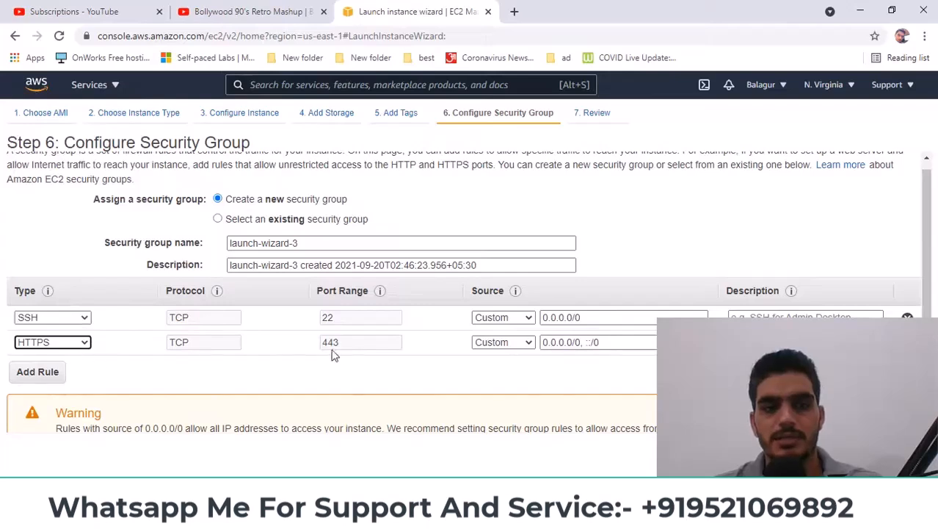
- Try SMTP and IMAP as the second rule's type and remove that rule, leaving only the SSH rule
click(83, 343)
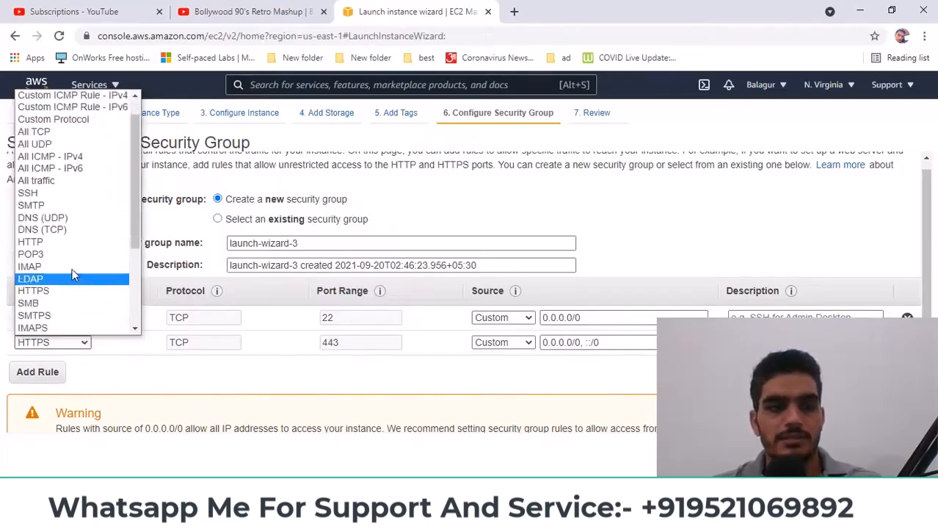
click(52, 206)
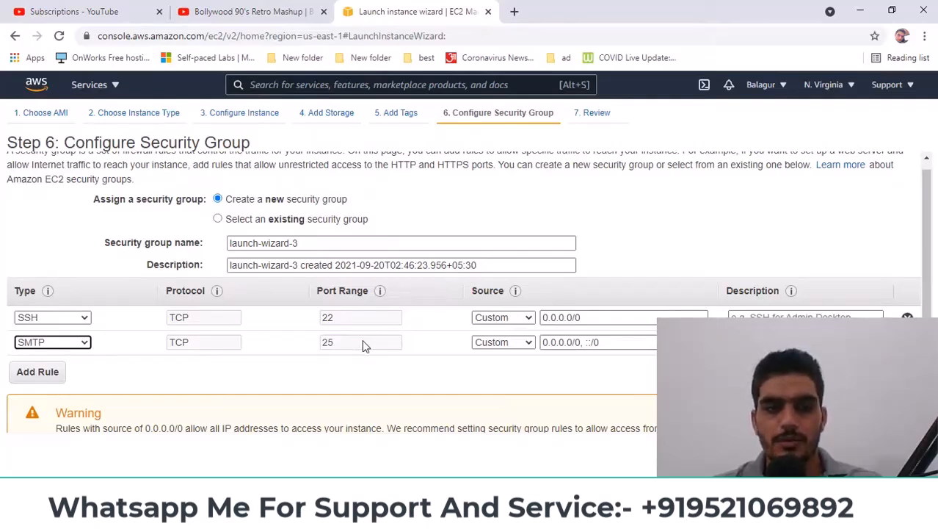
click(59, 345)
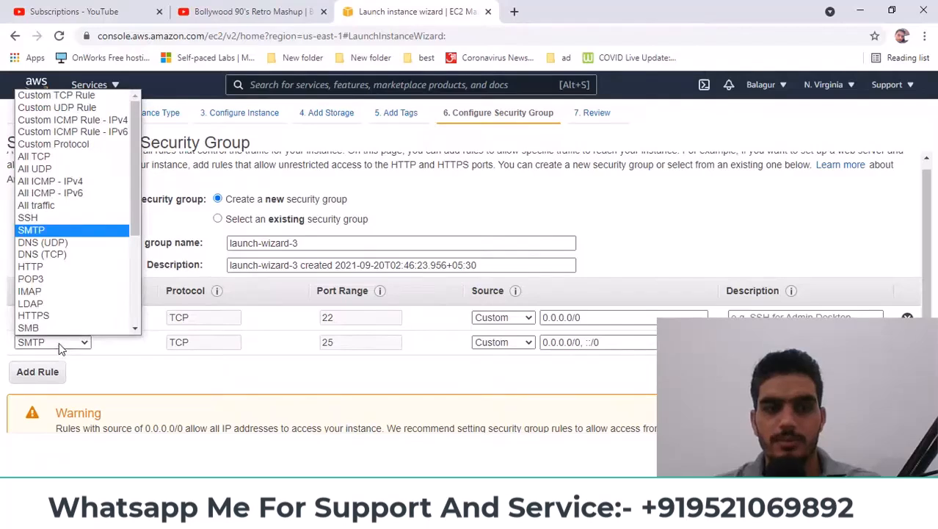
click(74, 295)
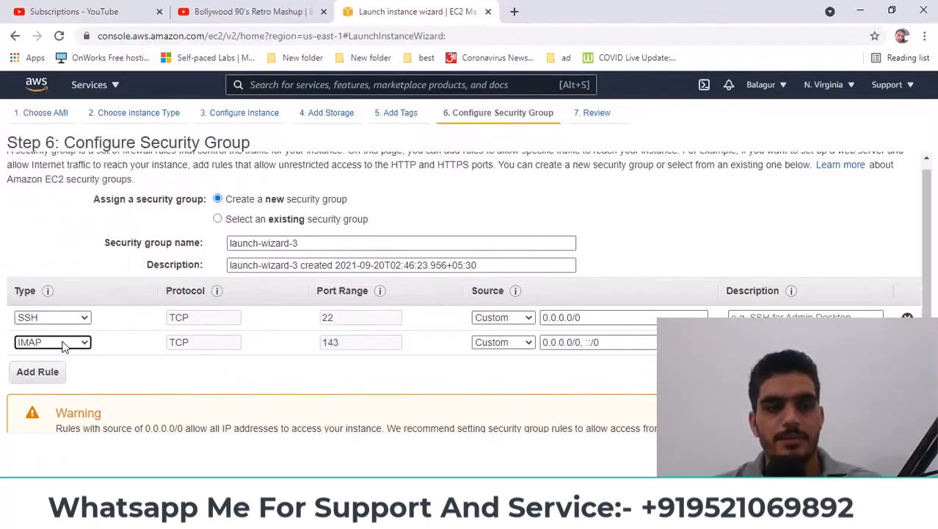
click(64, 345)
scroll(66, 316, down, 1)
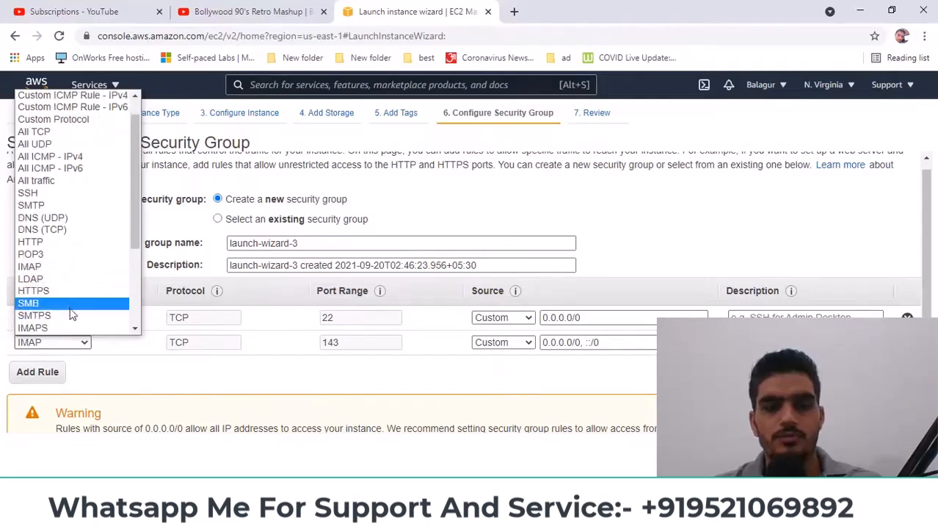
click(394, 374)
click(907, 342)
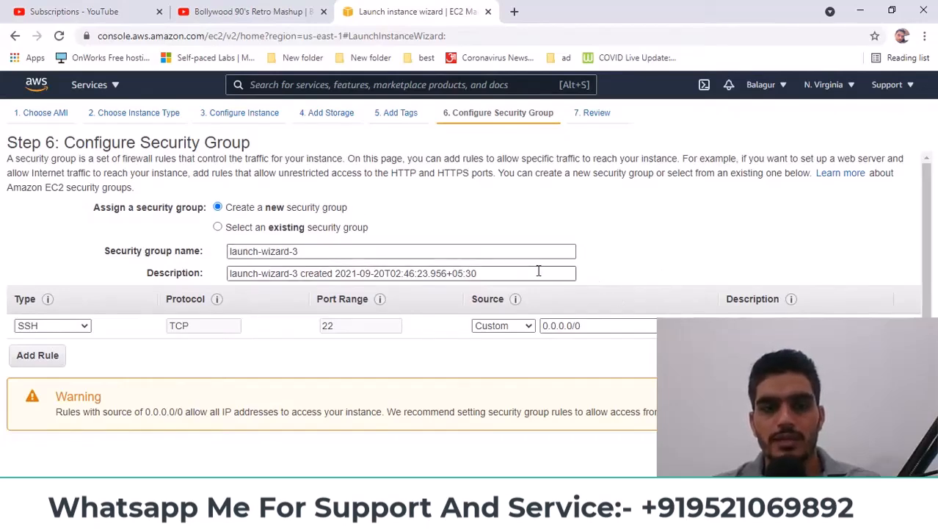
- Check the security group's description and the list of existing security groups, keeping the option to create a new security group
drag(539, 271, 163, 276)
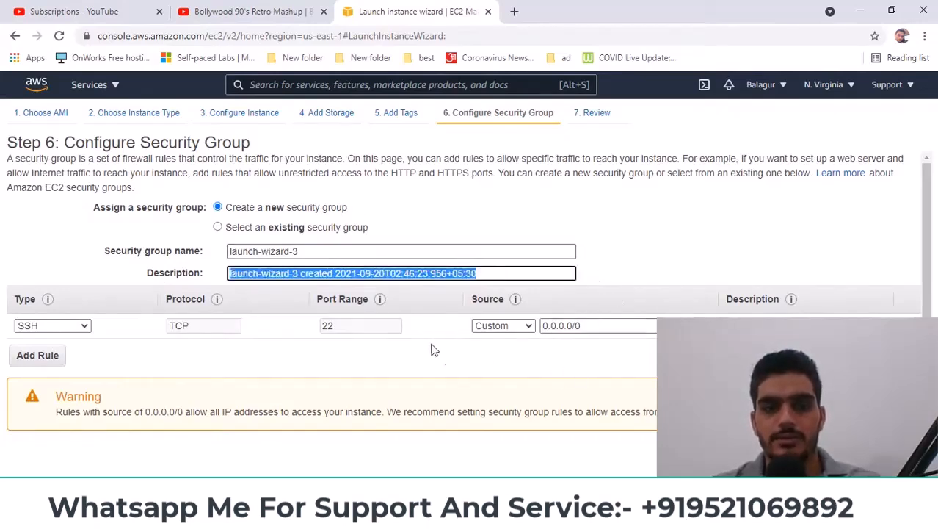
click(255, 229)
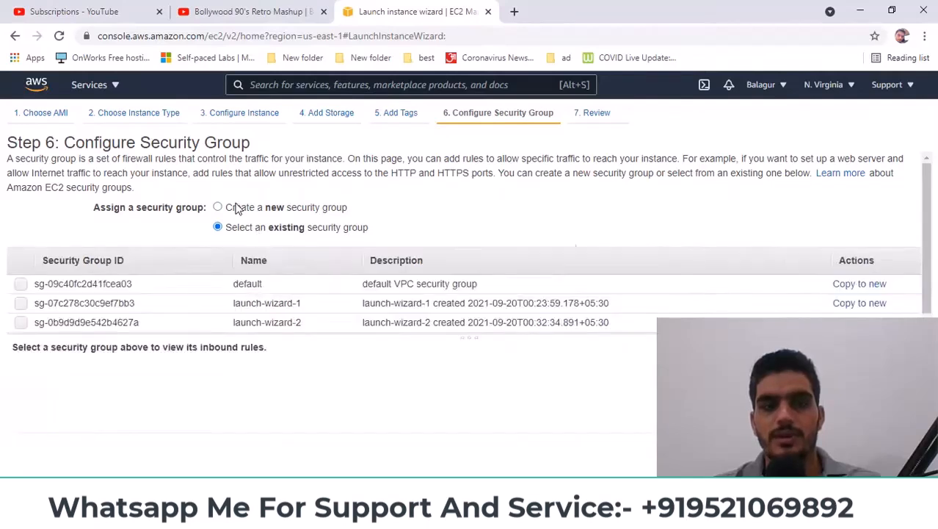
click(237, 209)
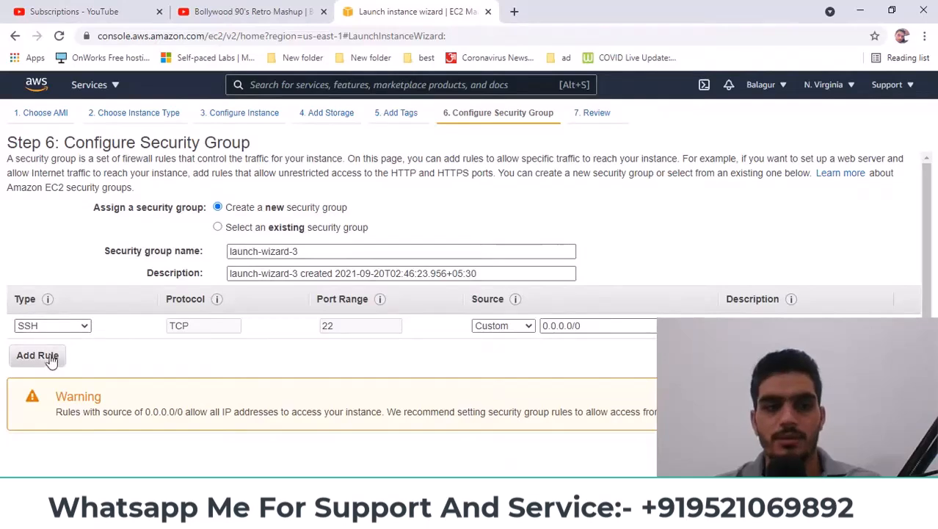
scroll(69, 349, down, 1)
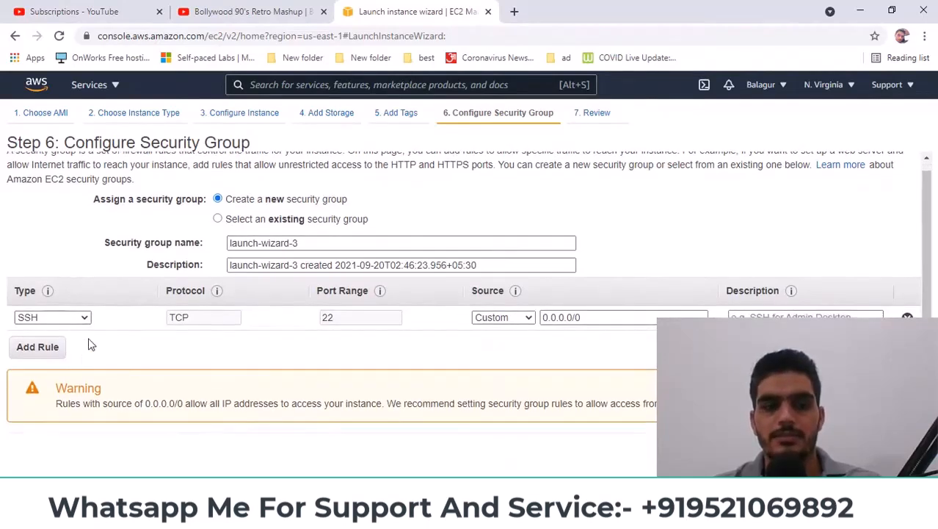
scroll(230, 329, up, 1)
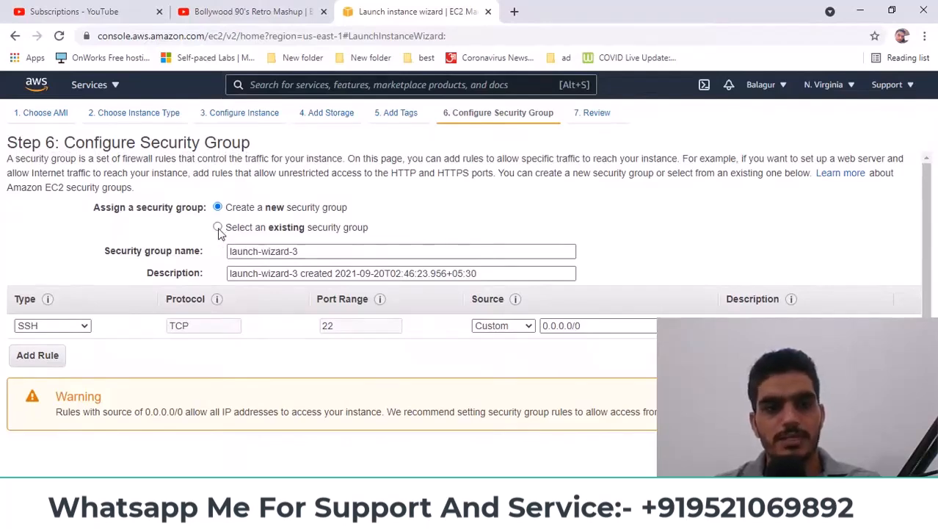
- Proceed through the launch review to the key pair settings and choose to create a new key pair
click(872, 451)
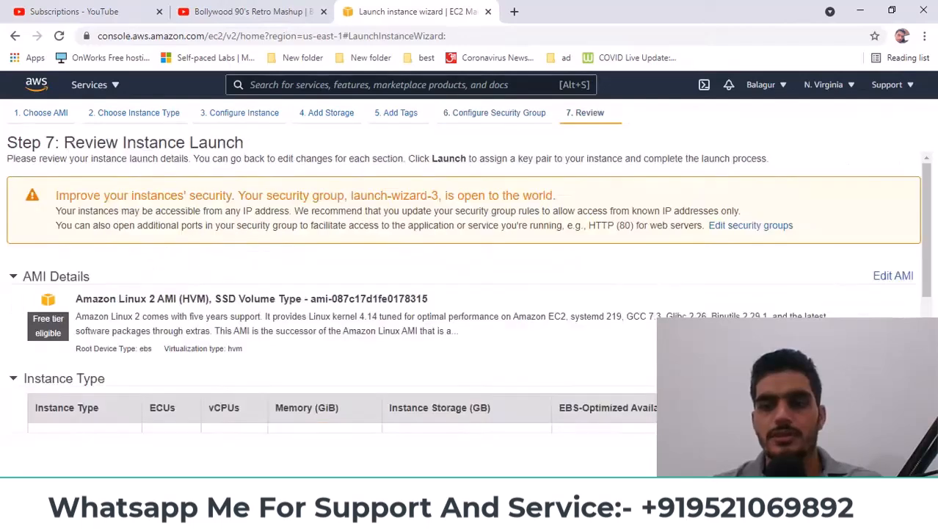
click(872, 451)
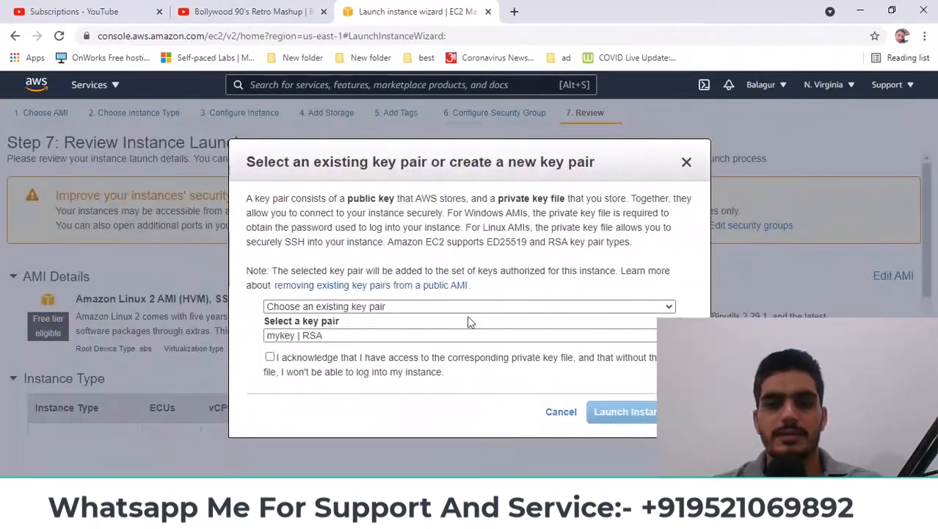
click(294, 307)
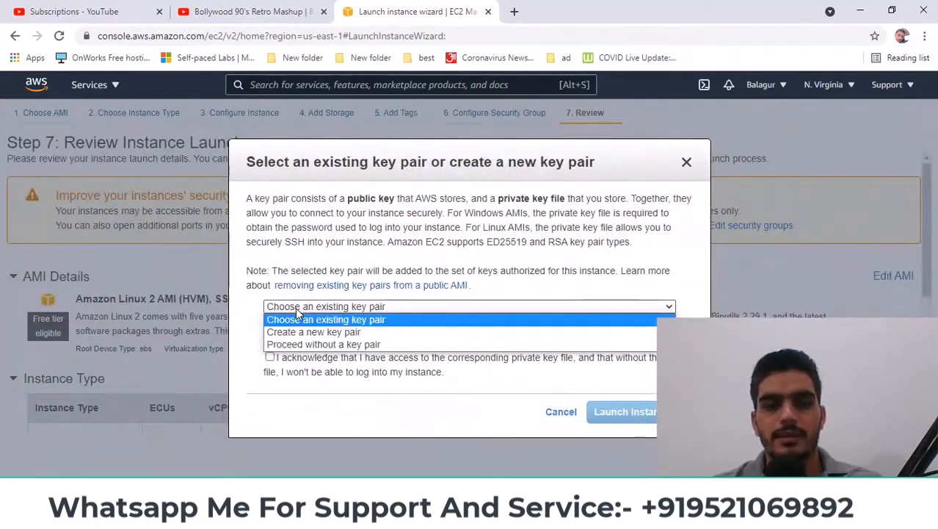
click(308, 373)
click(331, 336)
click(334, 336)
click(302, 309)
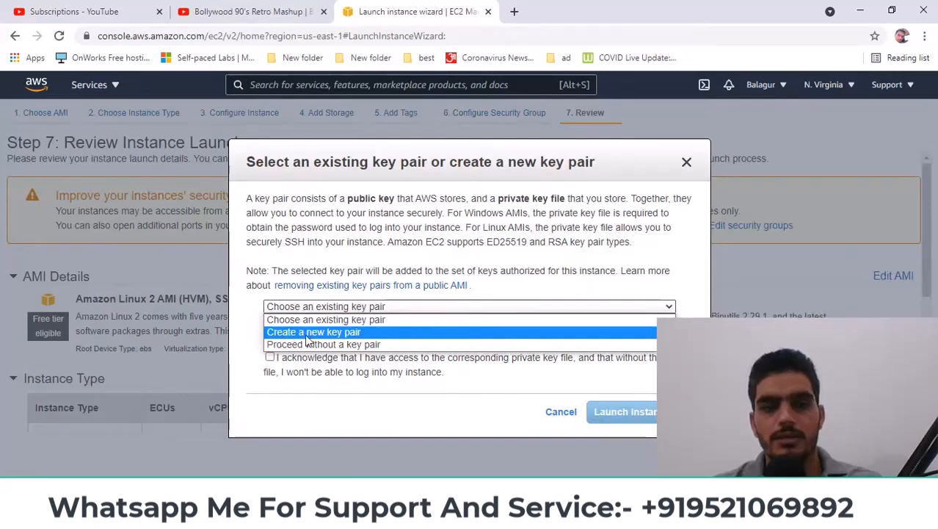
click(309, 334)
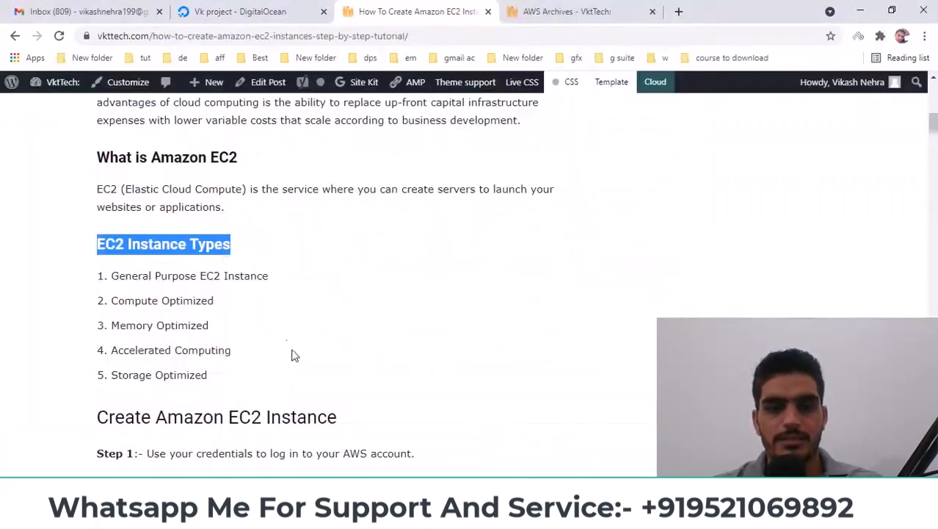
- Read the article's instructions on creating a new key pair and compare them with the key pair settings in the launch wizard
scroll(323, 315, down, 15)
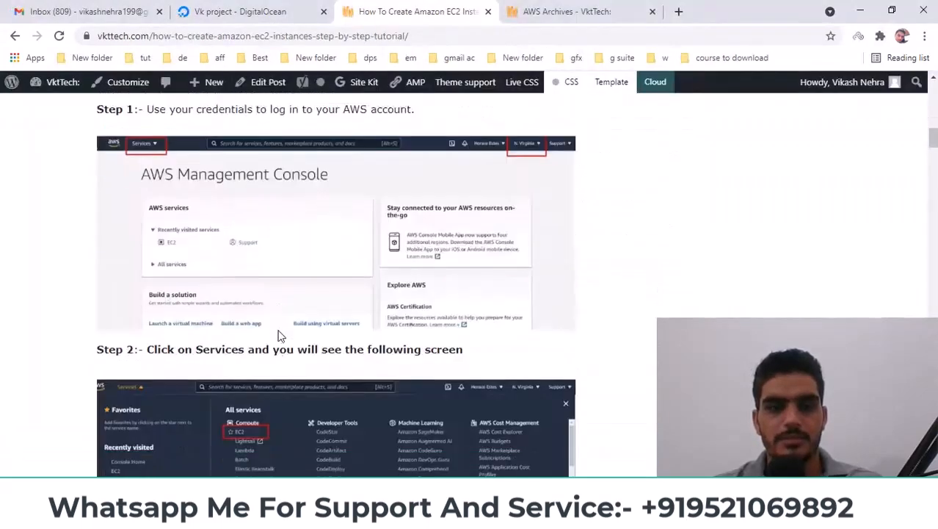
scroll(354, 305, down, 15)
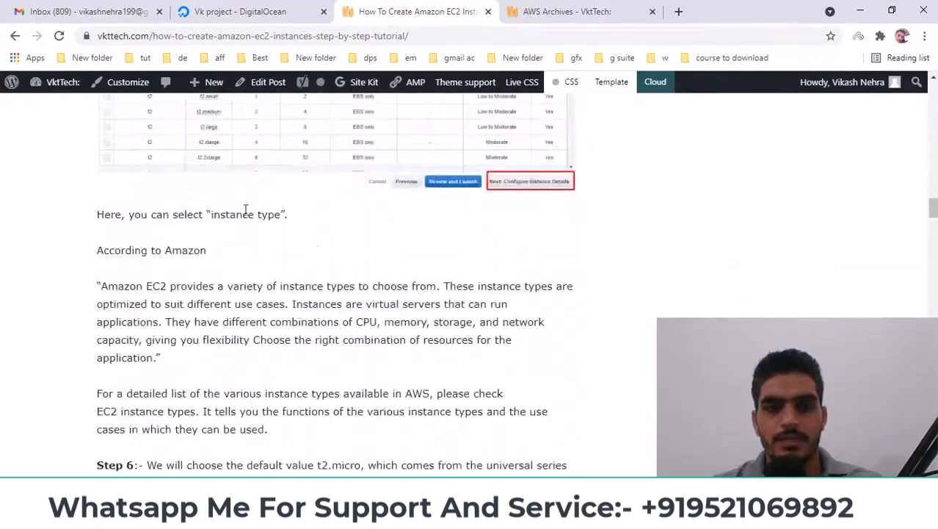
scroll(336, 280, down, 15)
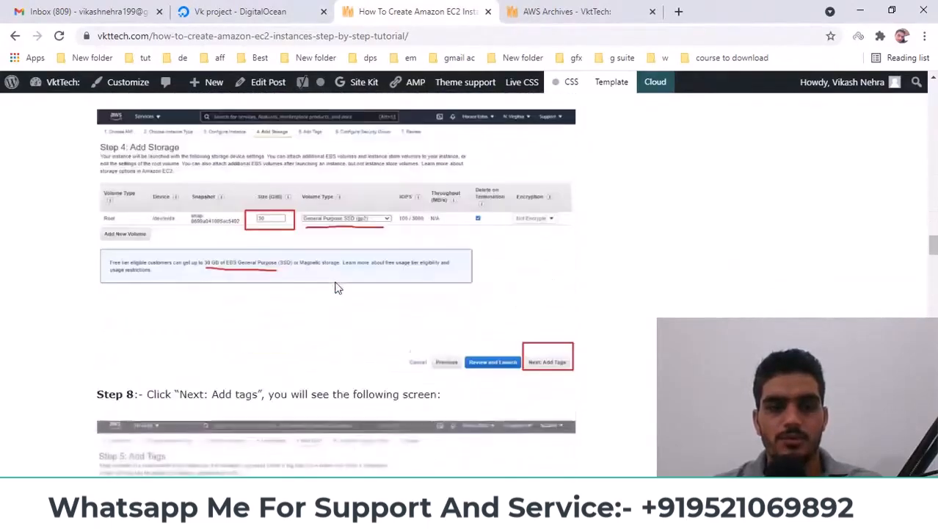
scroll(303, 269, down, 15)
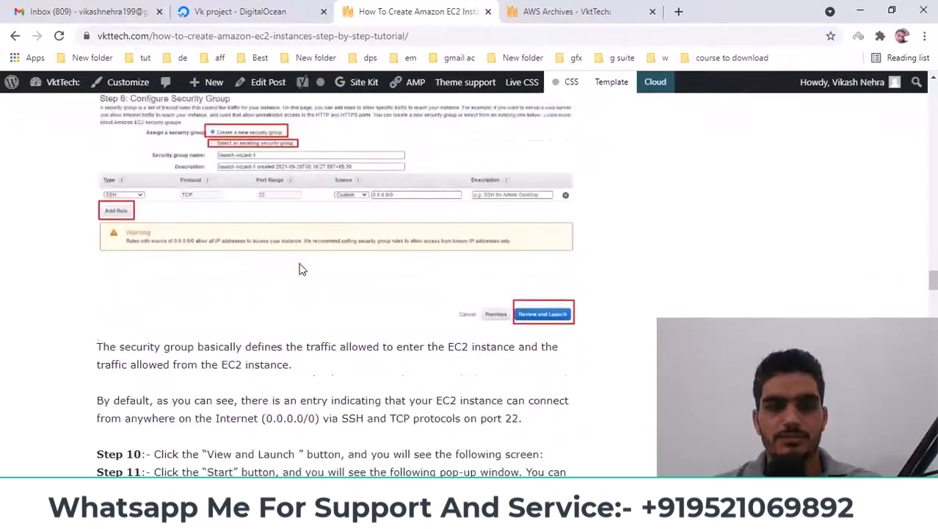
scroll(303, 270, down, 2)
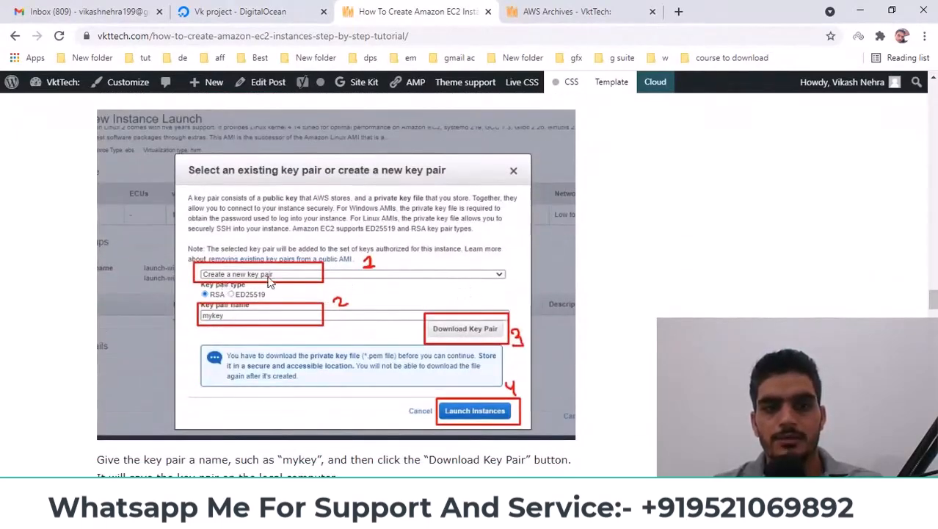
click(282, 517)
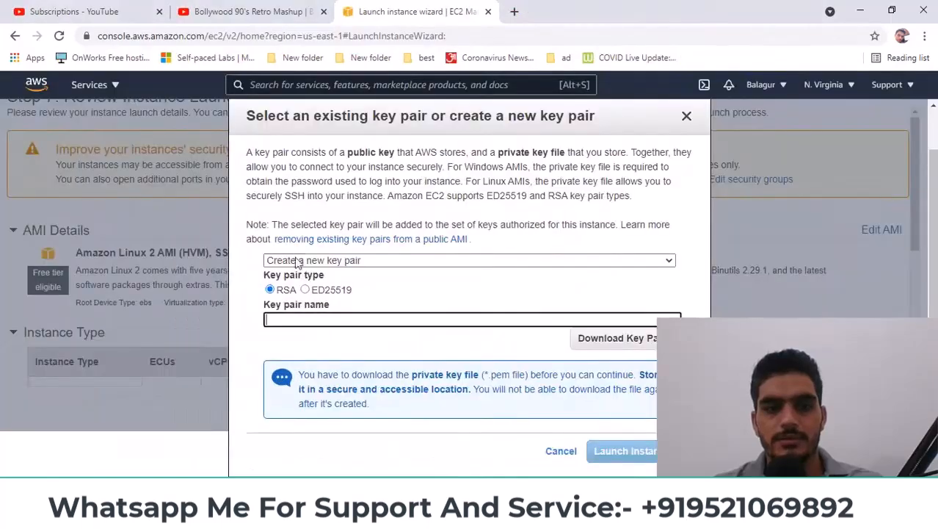
click(402, 516)
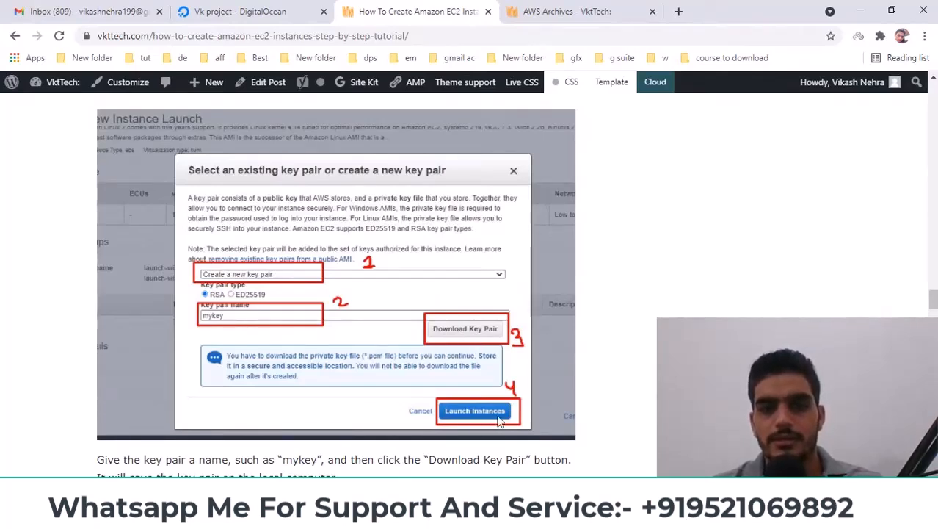
- Name the new RSA key pair vkyoutube, download its key file and launch the instance
click(368, 515)
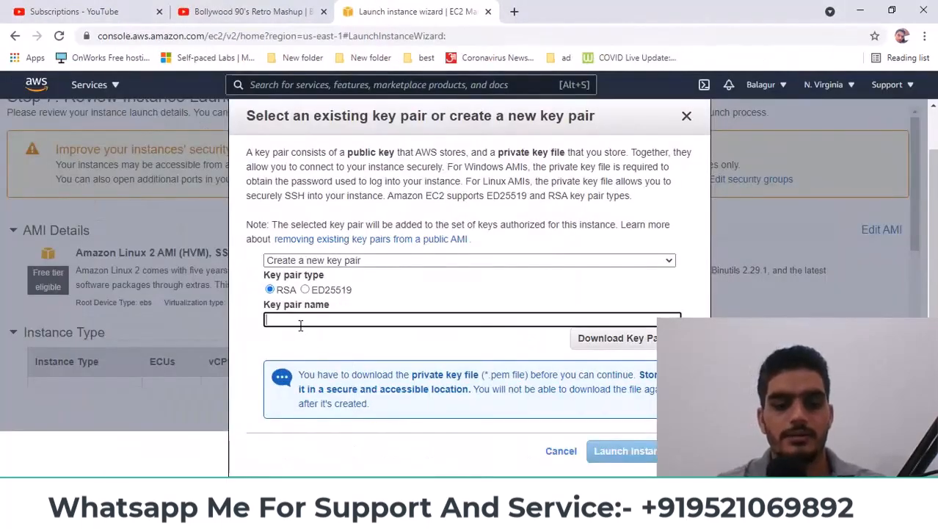
text(vkyoutube)
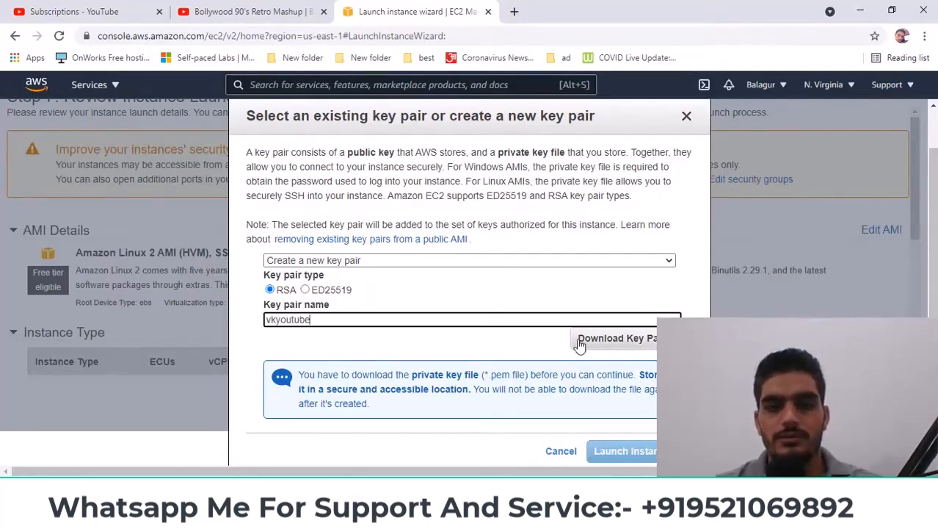
click(611, 342)
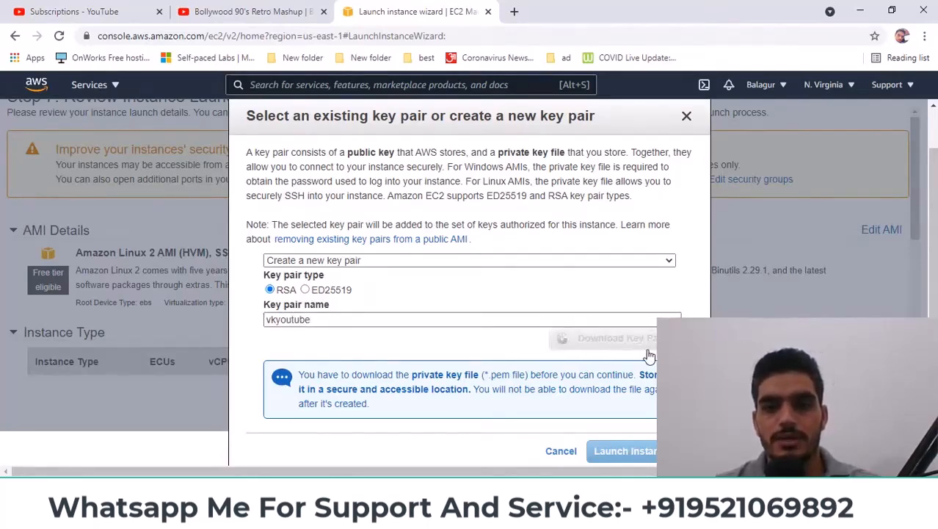
click(626, 451)
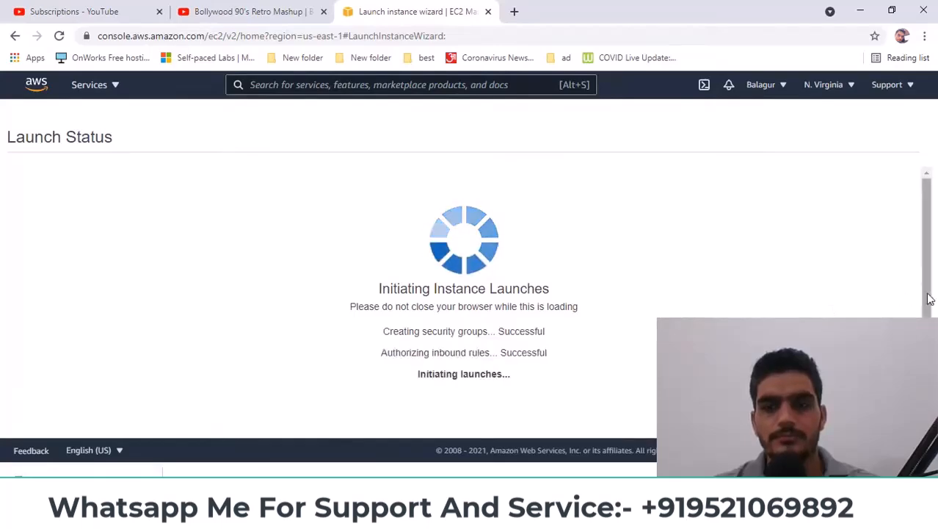
- Check the article's launch status step and open the list of instances from the launch status page
key(alt+Tab)
scroll(433, 308, down, 6)
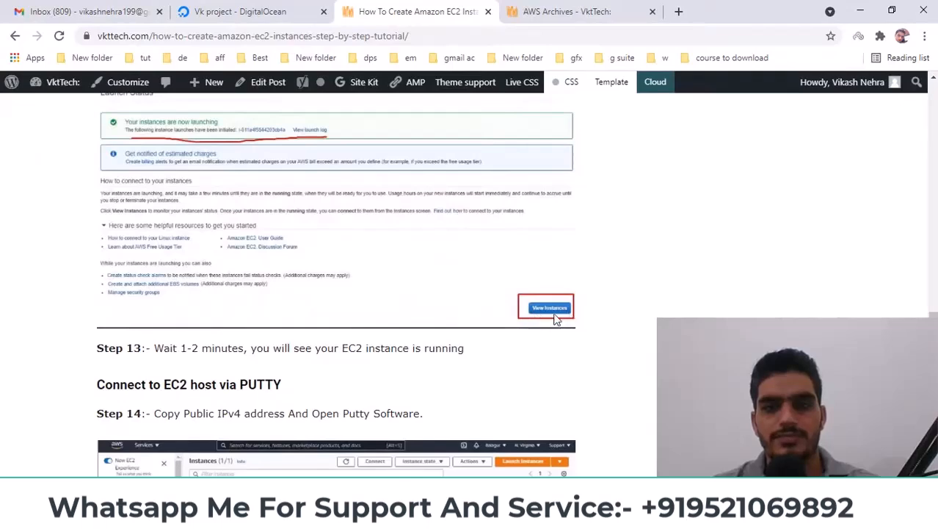
scroll(540, 313, down, 3)
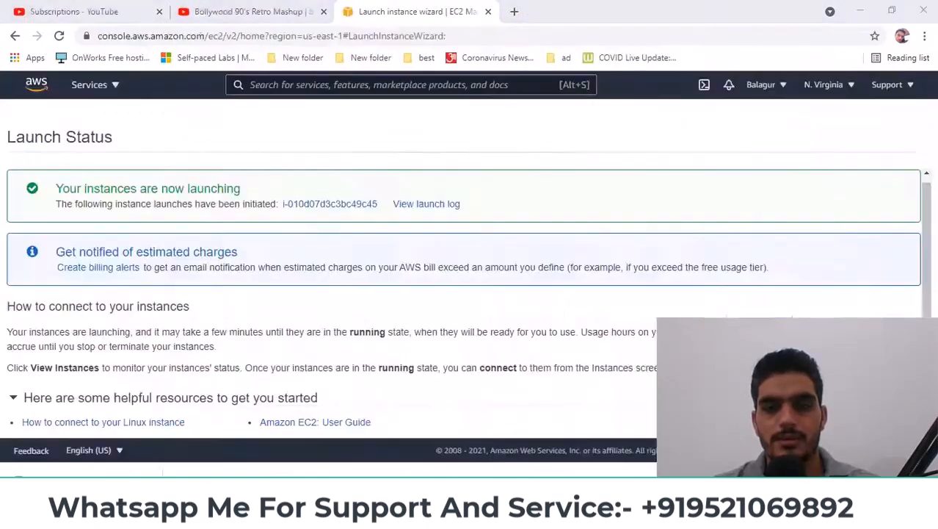
key(alt+Tab)
scroll(462, 301, down, 3)
click(887, 422)
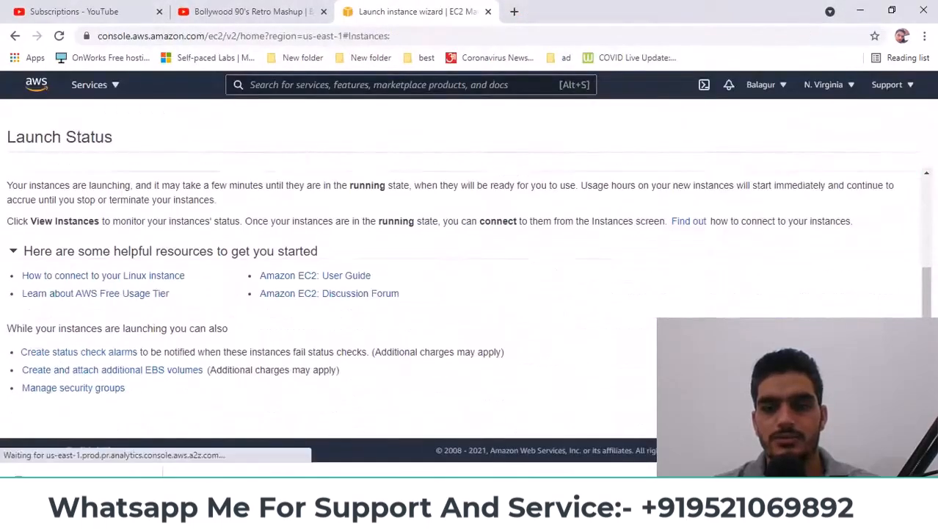
click(925, 481)
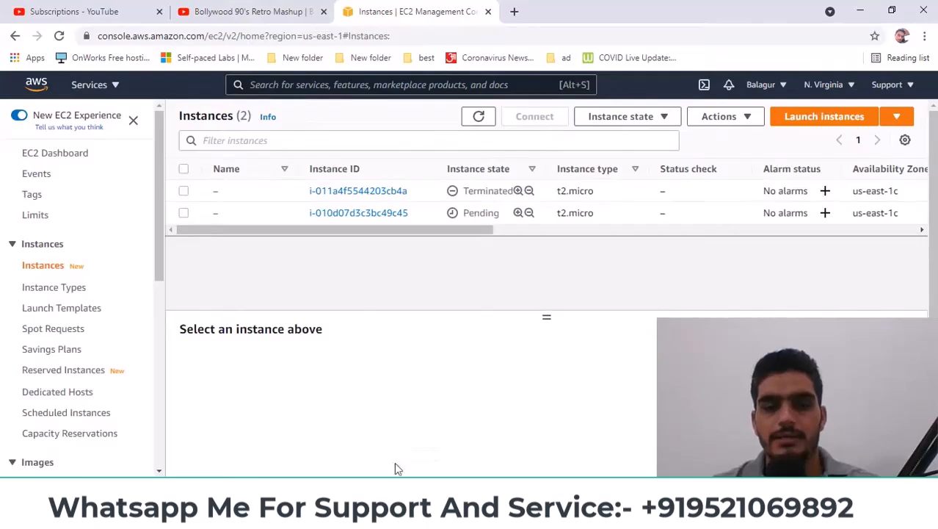
- Read steps 13 and 14 of the article and check the new instance's state and public IPv4 address in the AWS console
key(alt+Tab)
scroll(373, 419, down, 5)
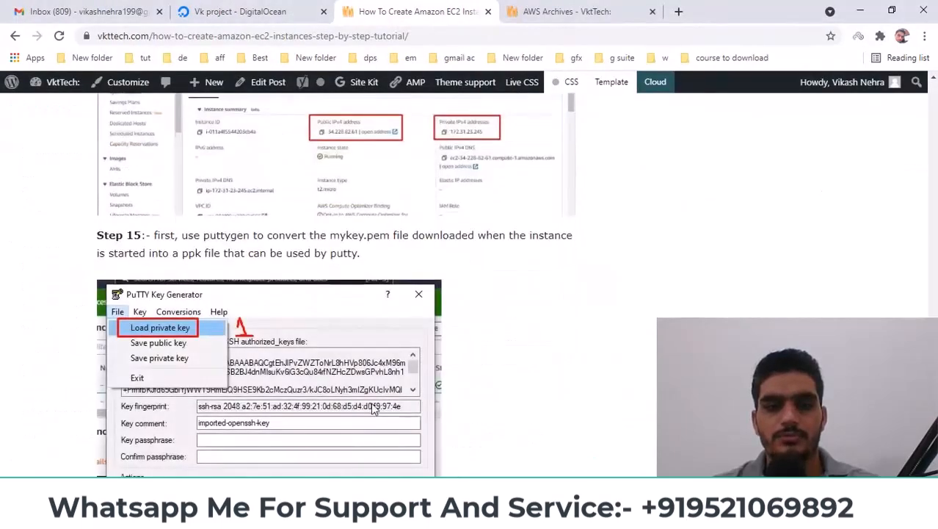
scroll(373, 410, up, 4)
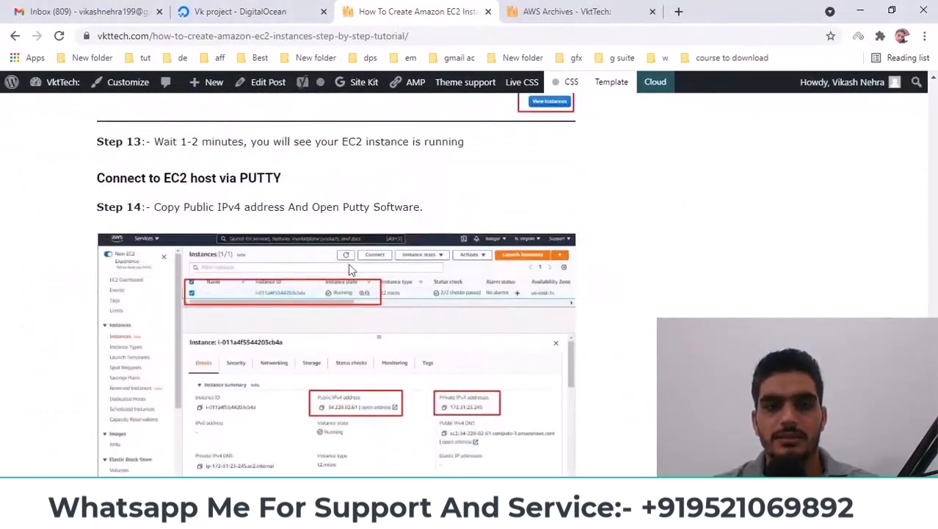
drag(157, 138, 302, 142)
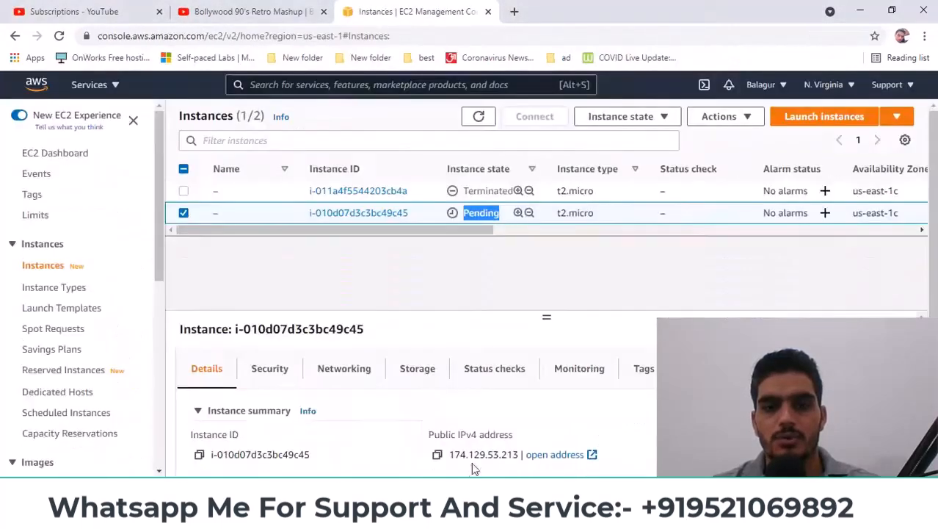
click(539, 256)
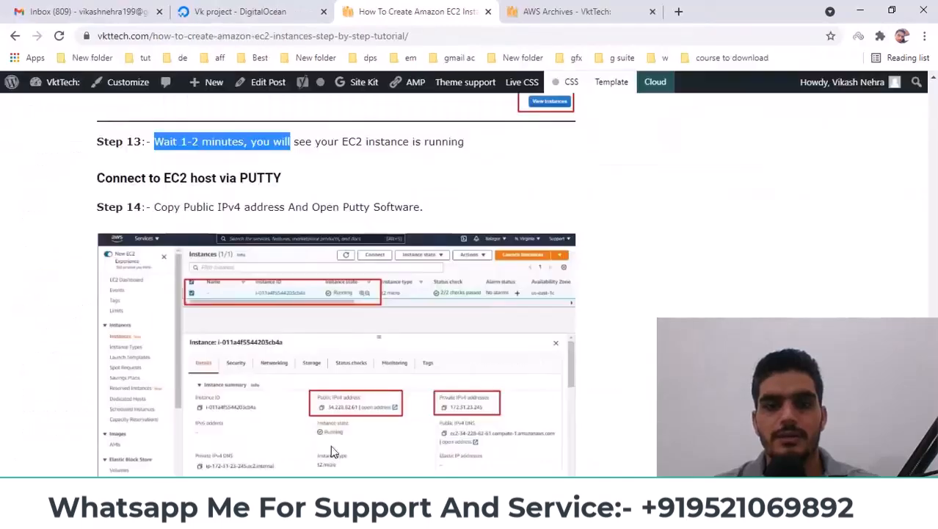
scroll(279, 381, down, 5)
scroll(273, 352, up, 5)
drag(97, 178, 287, 185)
- Look over the Vk project in DigitalOcean and the resource types offered for creation
click(222, 11)
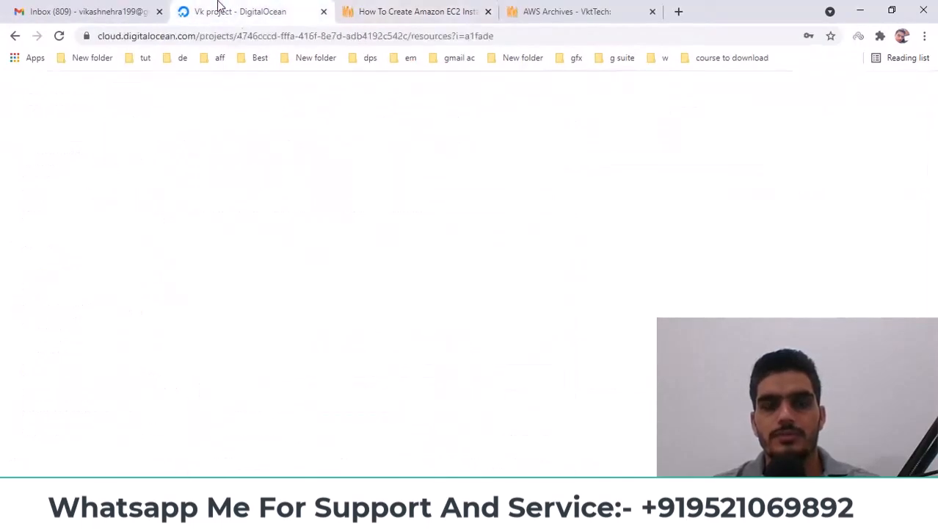
click(476, 172)
click(389, 12)
click(268, 8)
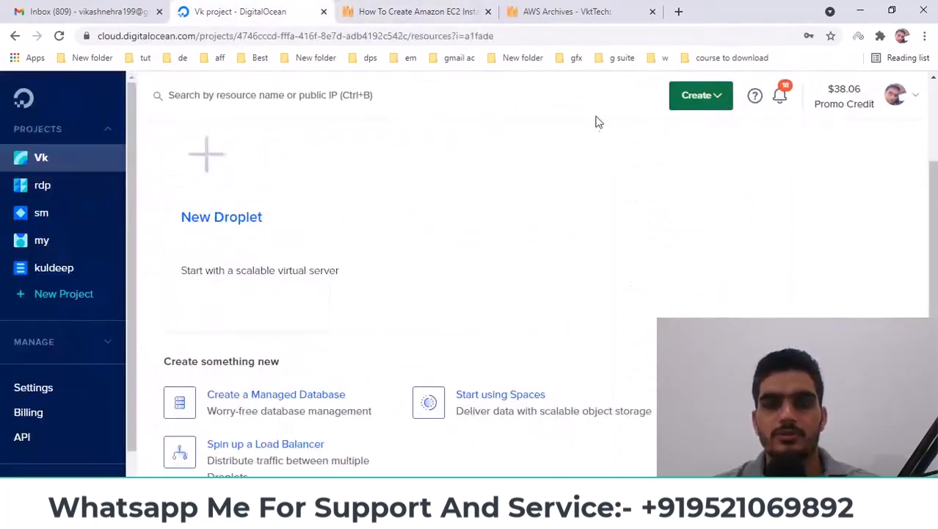
click(719, 112)
scroll(555, 140, down, 2)
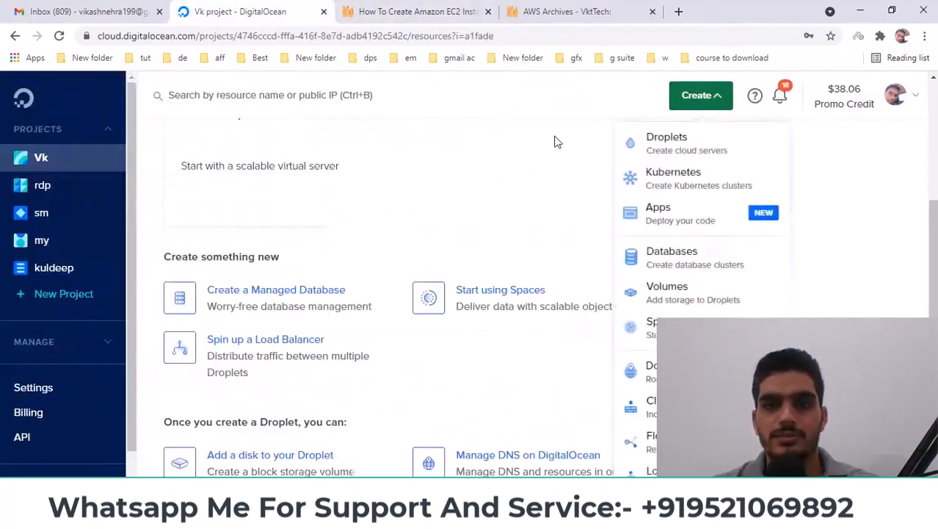
click(490, 170)
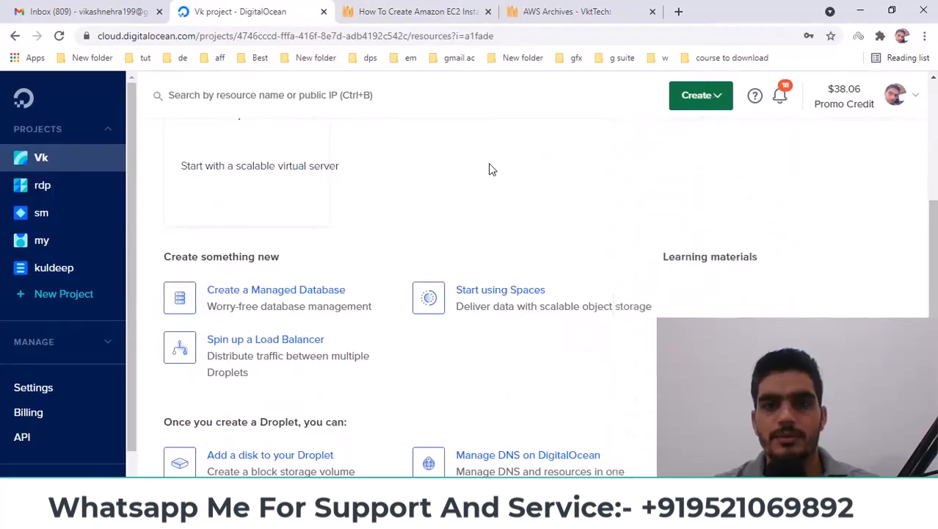
click(705, 95)
scroll(510, 195, down, 2)
- Refresh the EC2 instance list and examine the new instance's status check and details
click(409, 15)
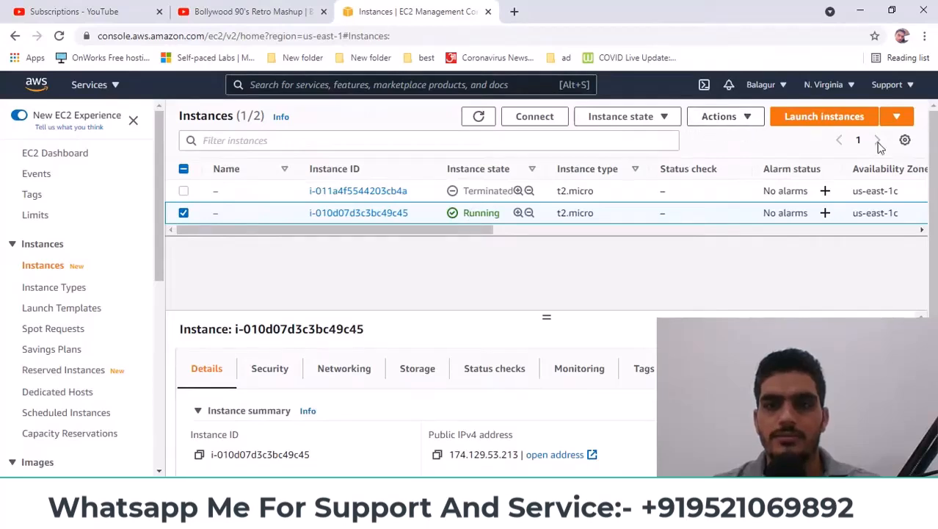
click(478, 117)
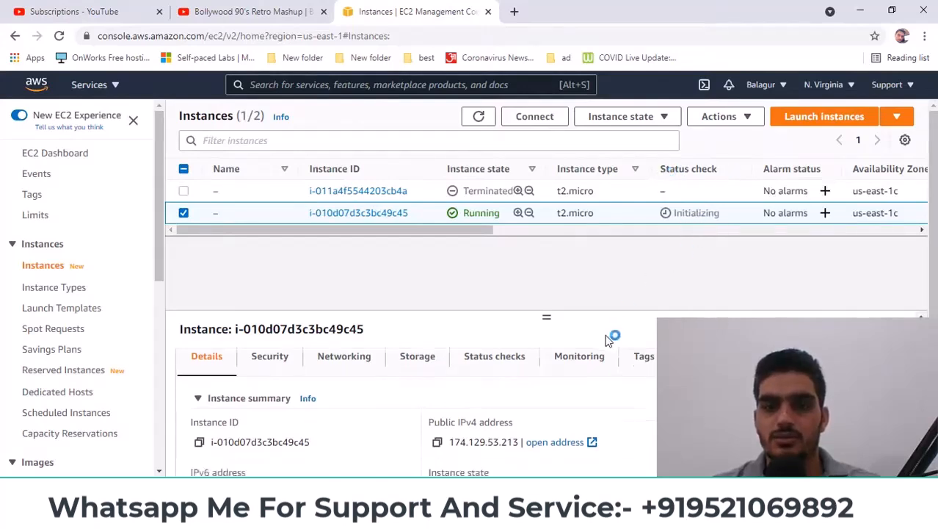
scroll(489, 388, down, 3)
scroll(489, 371, up, 3)
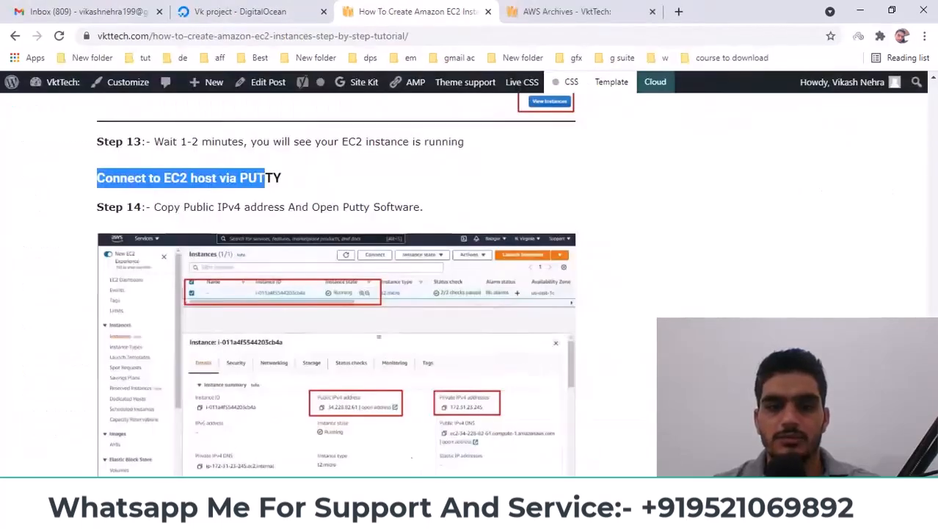
- Consult step 15 of the article, open PuTTYgen and place its window beside the article's screenshot
scroll(384, 388, down, 2)
scroll(384, 388, up, 1)
scroll(411, 393, down, 3)
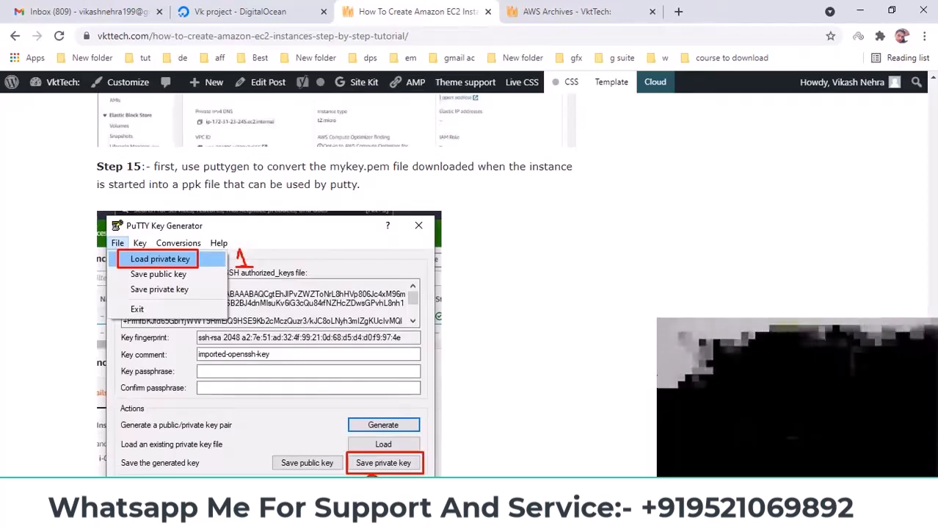
click(55, 516)
text(pu)
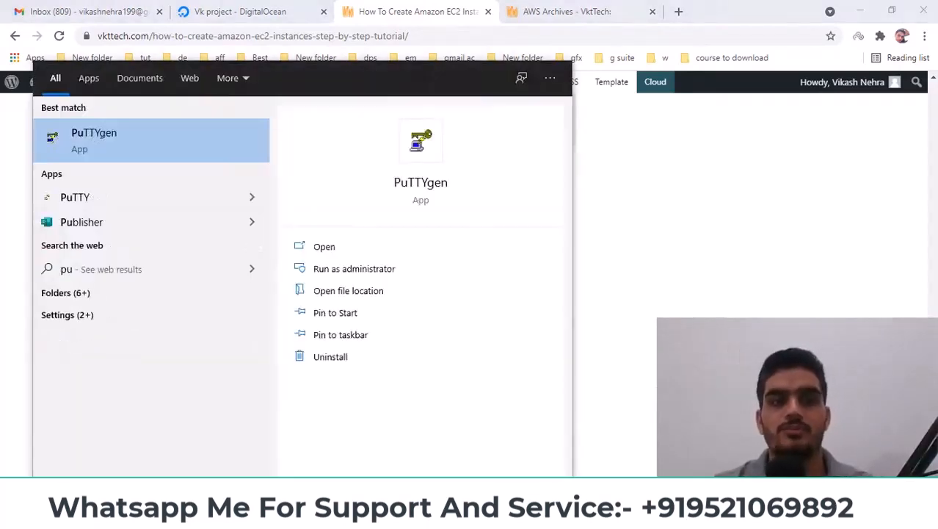
click(124, 139)
drag(432, 115, 647, 123)
scroll(433, 274, down, 1)
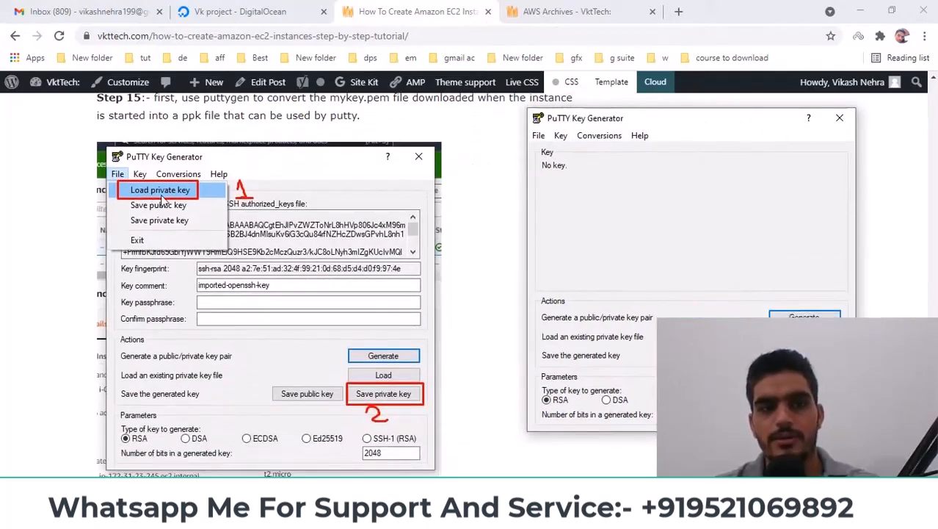
- Load the private key file vkyoutube.pem from the Downloads folder into PuTTYgen
click(539, 135)
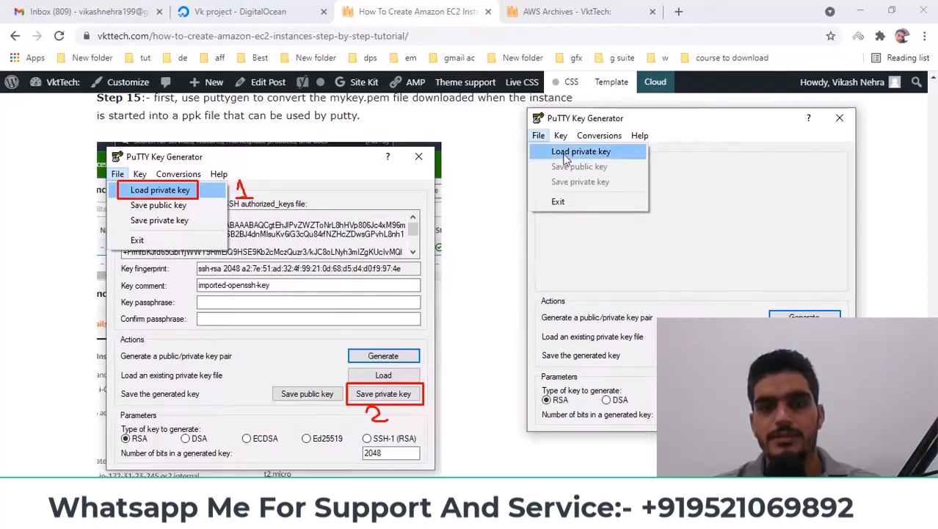
click(566, 153)
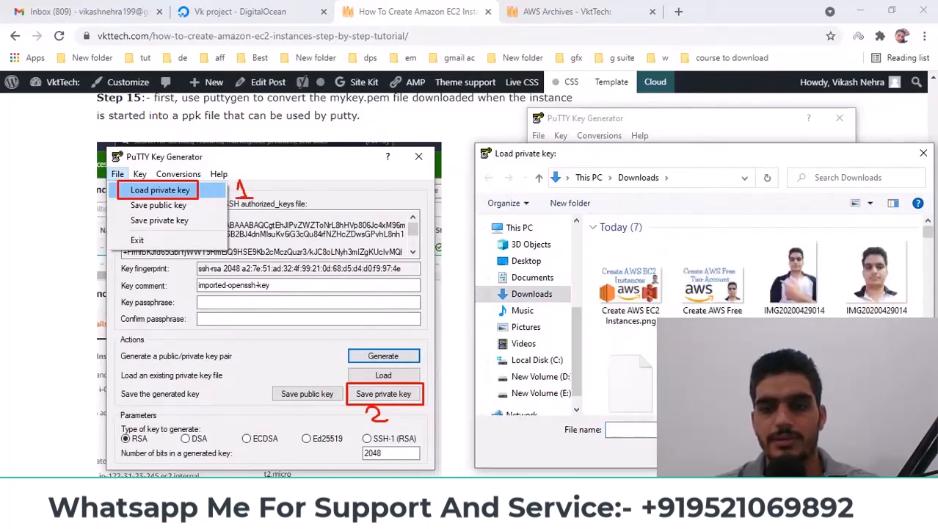
click(533, 278)
click(532, 294)
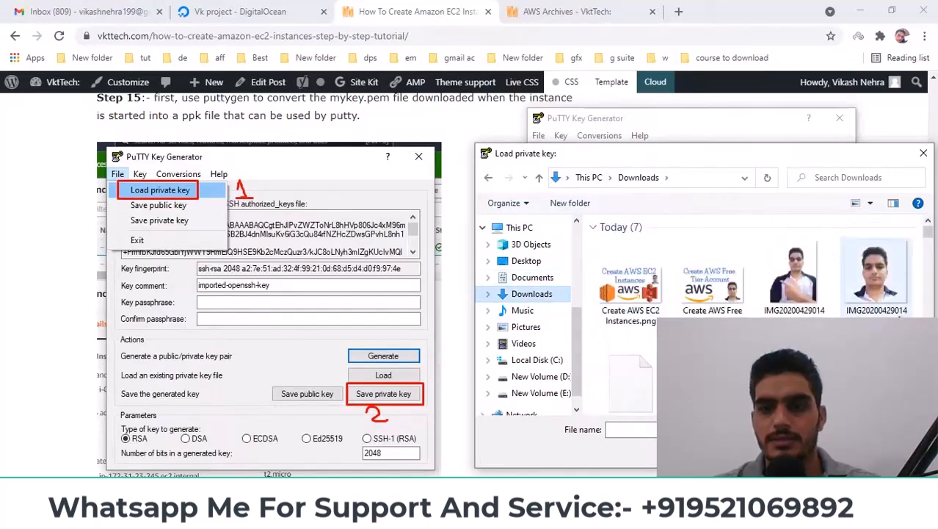
scroll(781, 297, down, 3)
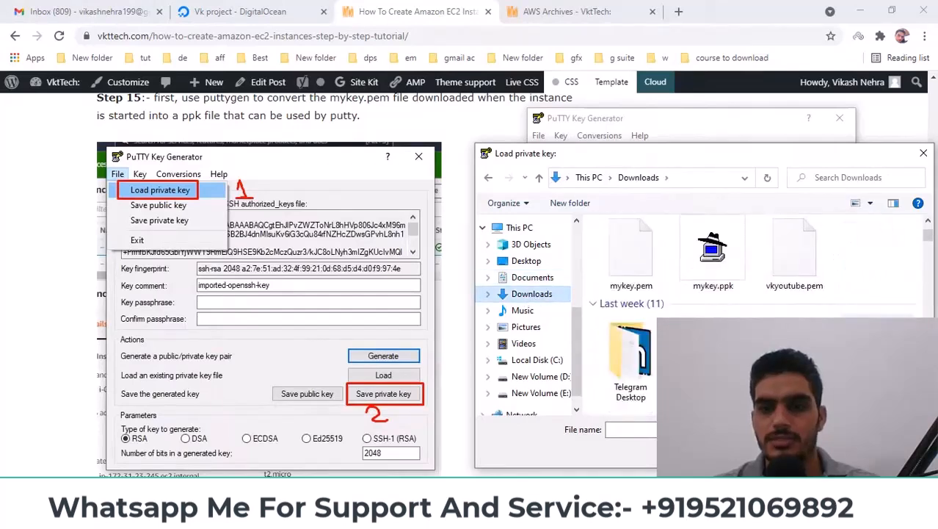
click(807, 271)
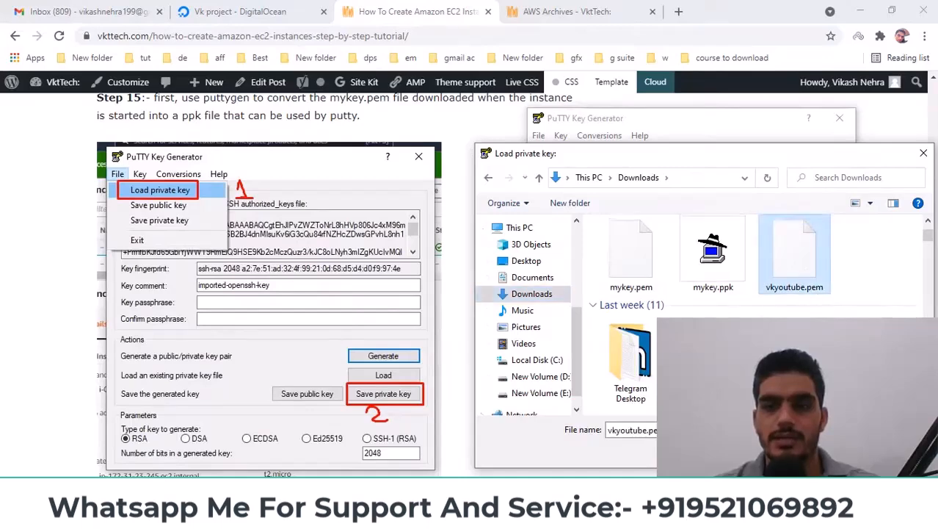
click(827, 451)
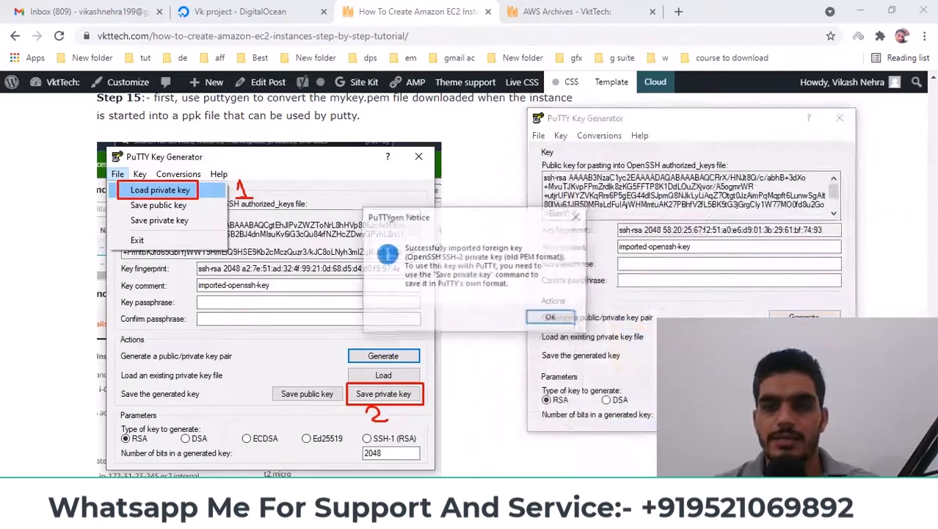
- Save the imported key without a passphrase as the PuTTY private key file vkyoutube in the Downloads folder
click(551, 318)
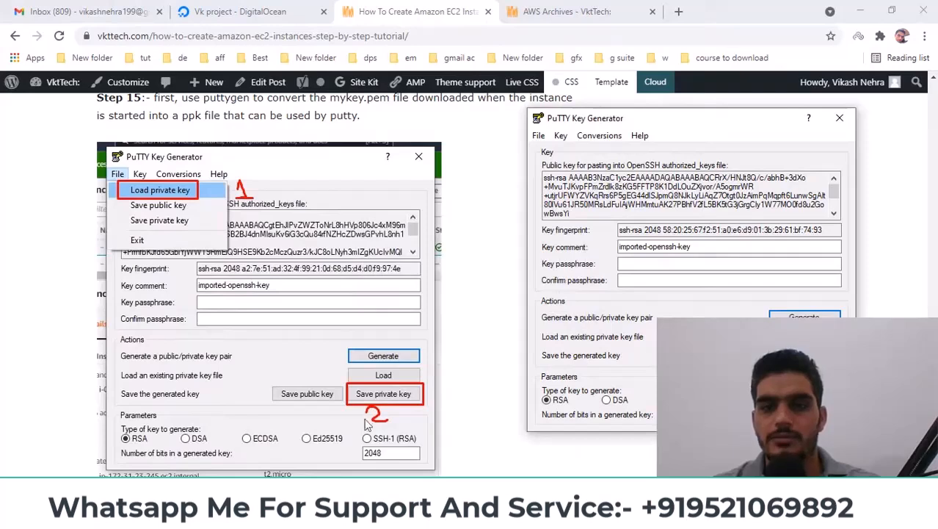
click(805, 356)
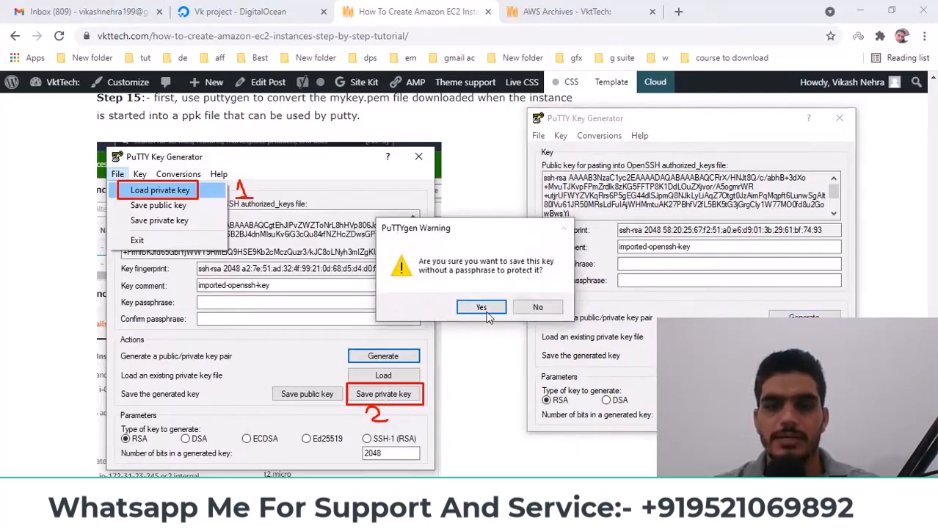
click(482, 309)
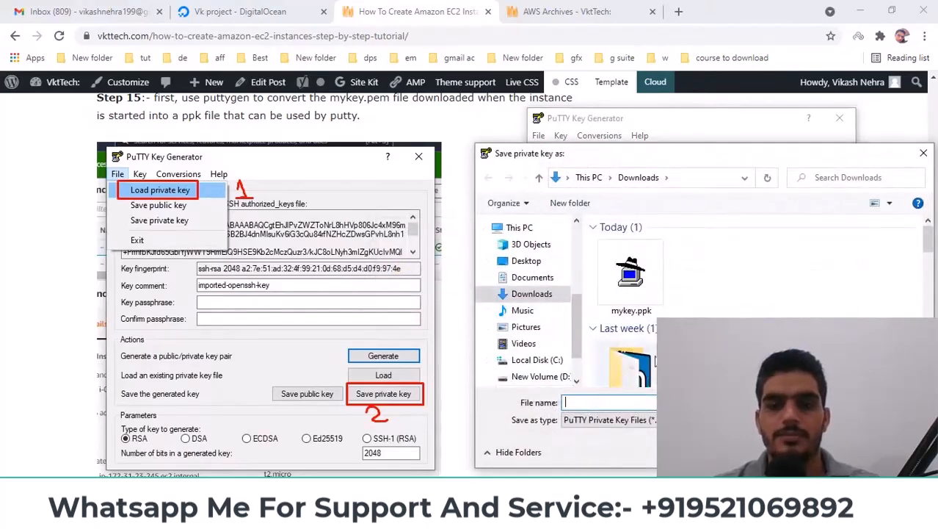
text(vk)
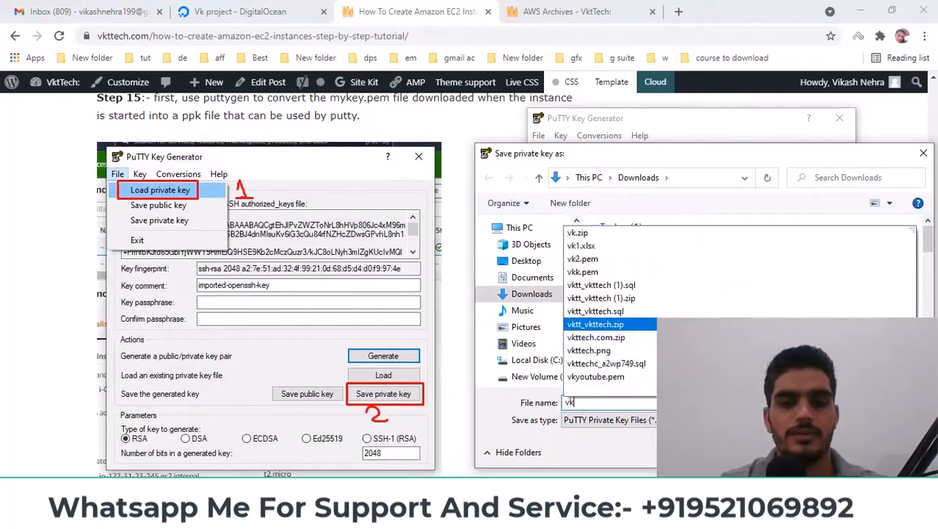
text(youtube)
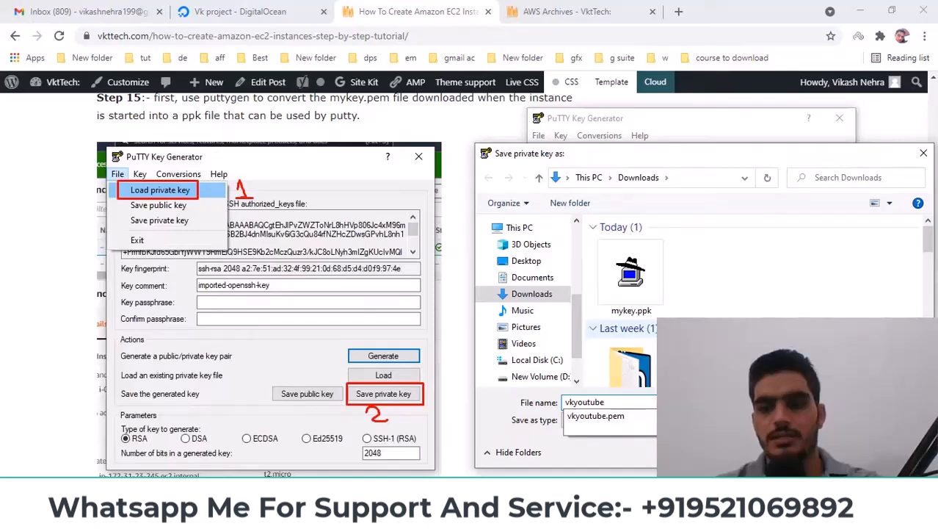
key(Return)
key(Return)
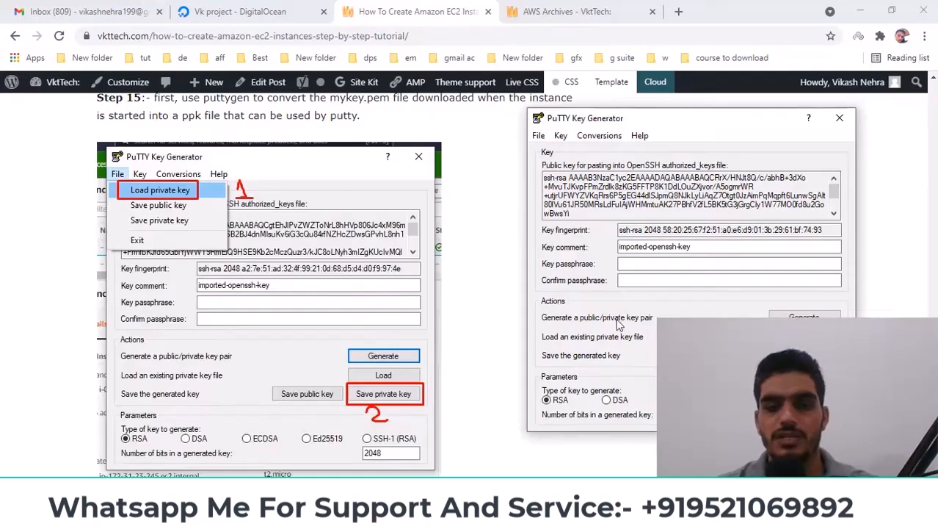
- Check the start of step 16 in the article, and refresh the EC2 instance list to check the instance's status
scroll(453, 366, down, 1)
scroll(453, 366, down, 3)
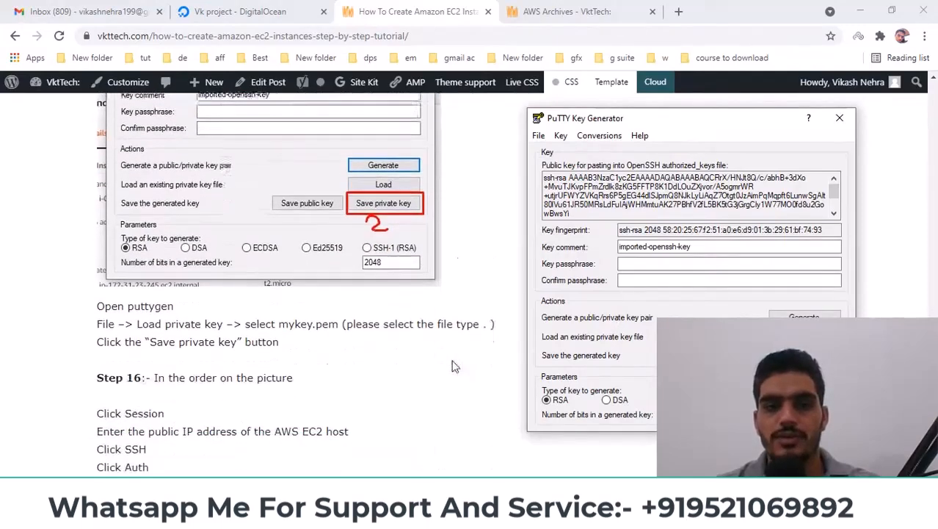
scroll(429, 357, up, 1)
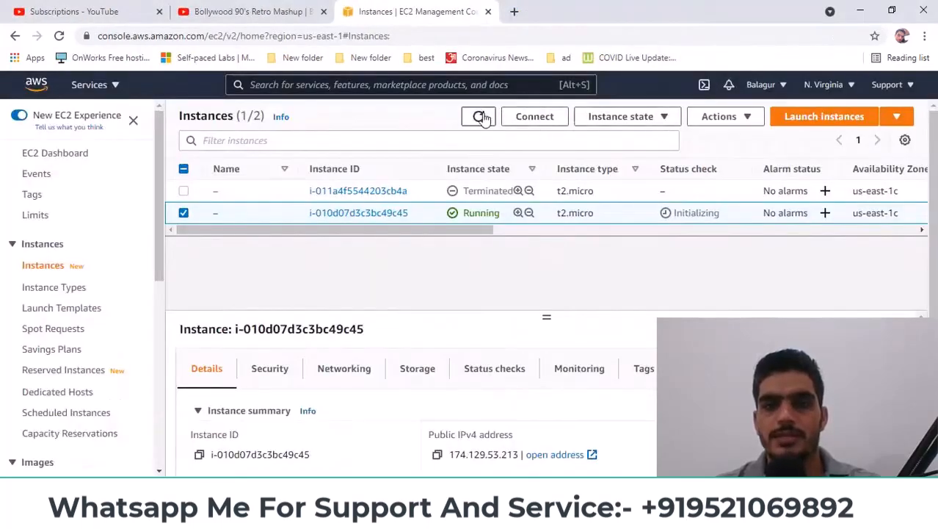
click(481, 118)
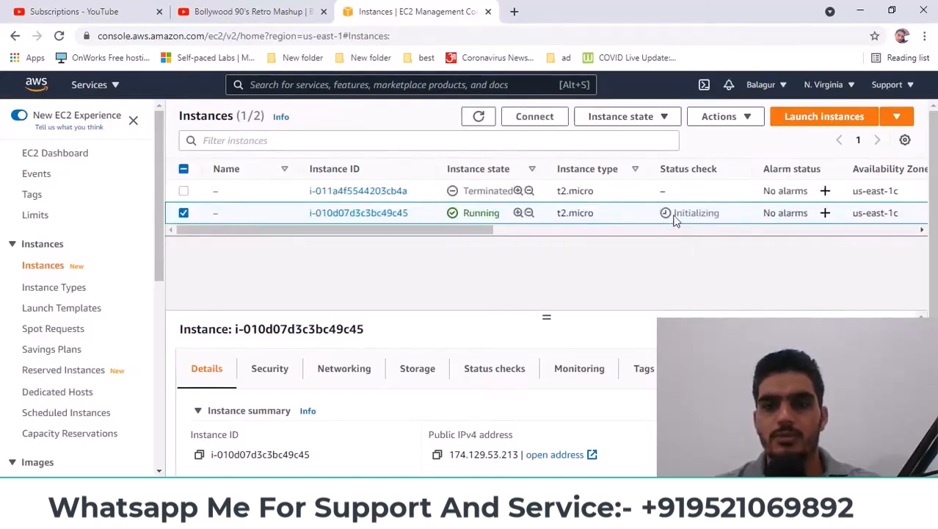
scroll(579, 307, down, 3)
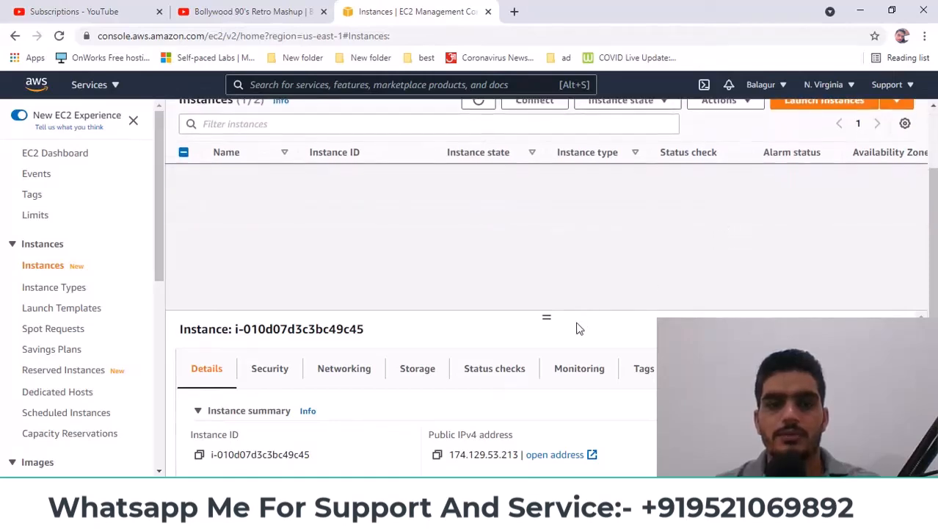
scroll(411, 257, up, 3)
- Copy the running instance's public IPv4 address from its details
scroll(493, 349, down, 2)
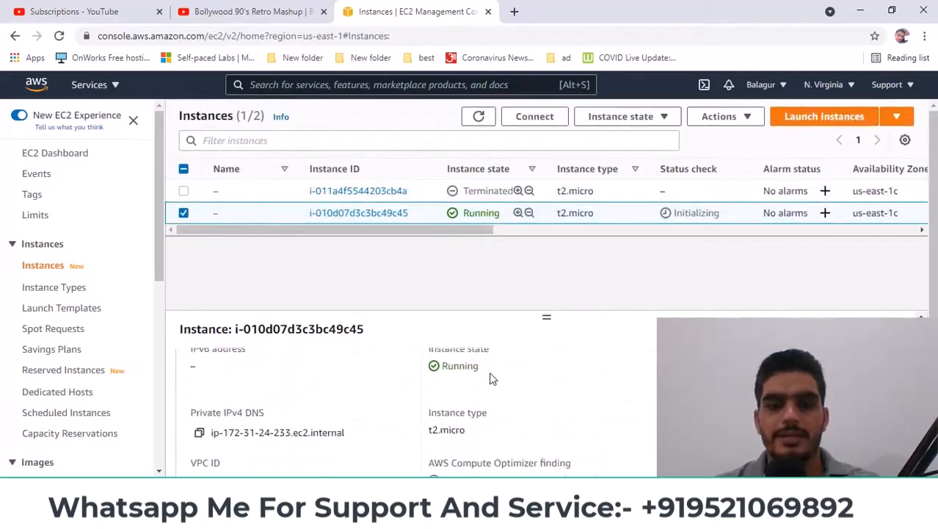
scroll(484, 379, up, 1)
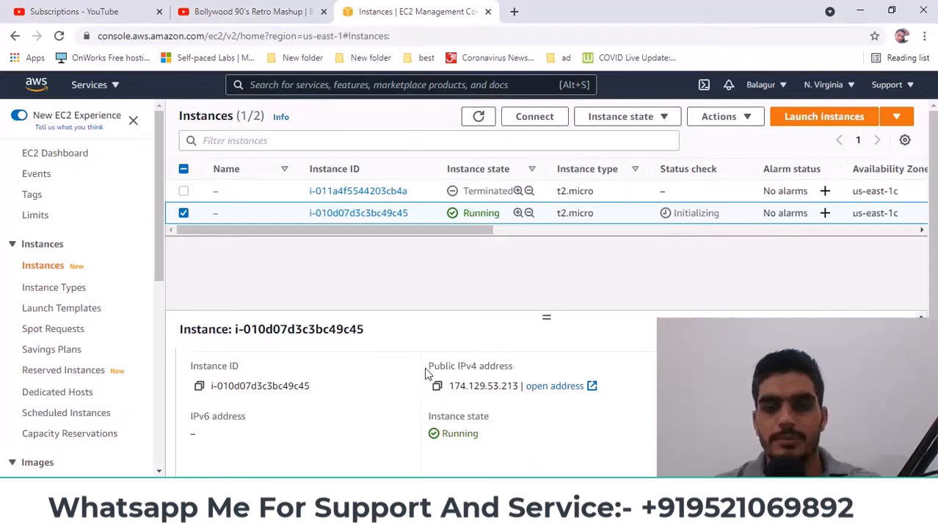
drag(427, 367, 519, 361)
click(469, 385)
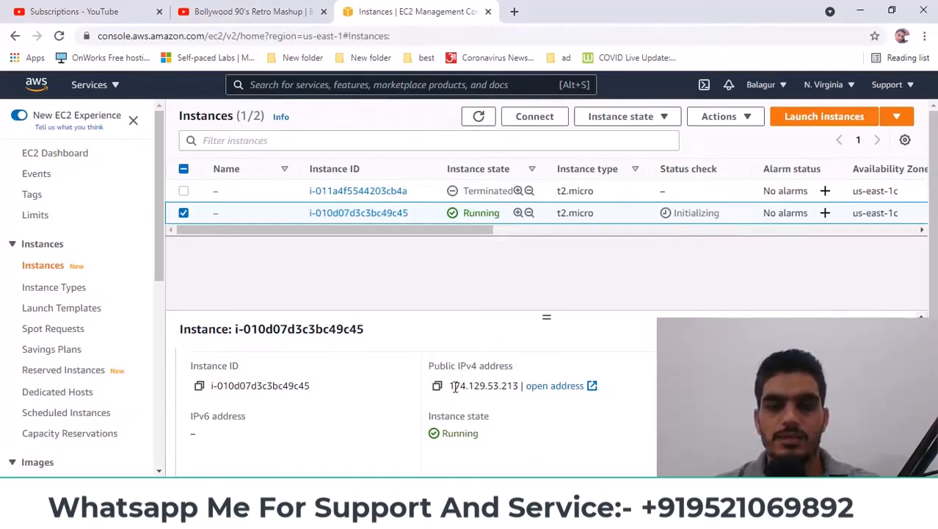
click(437, 385)
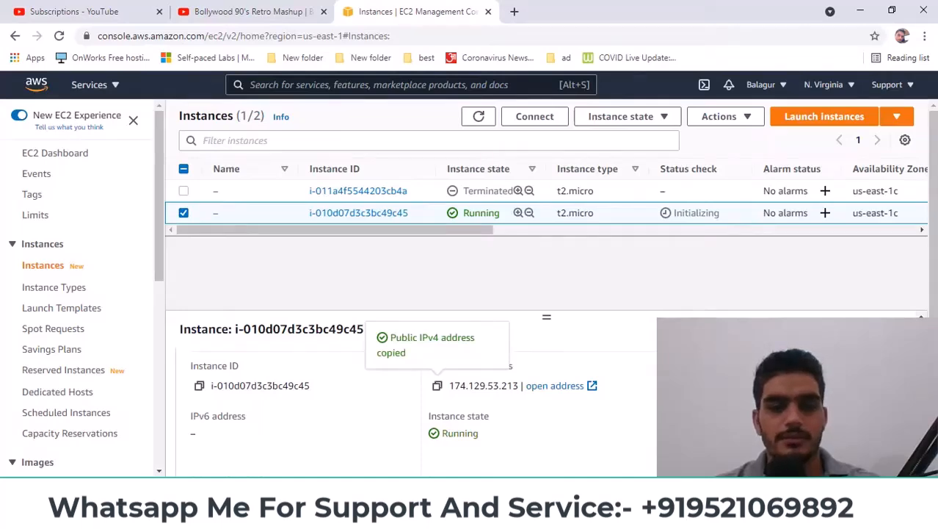
- Open PuTTY and enter the copied address 174.129.53.213 as the session's host name
key(super)
text(p)
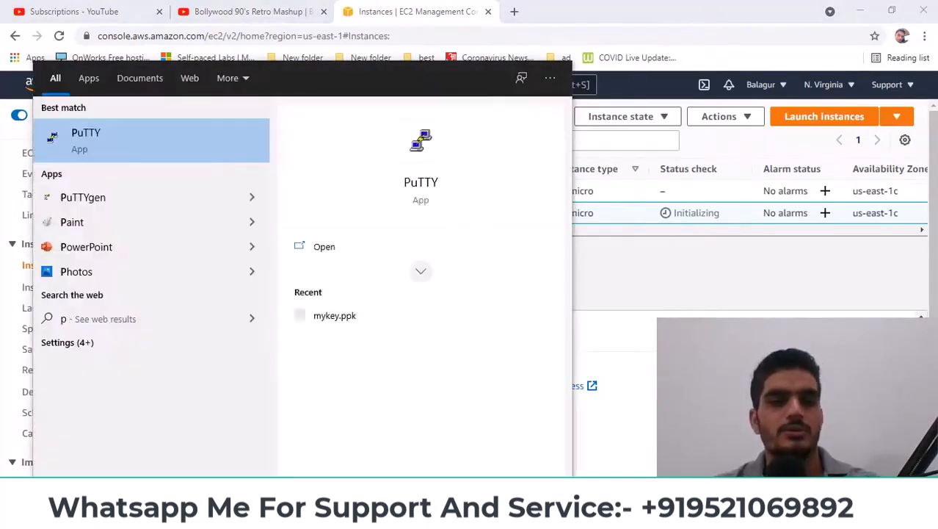
click(86, 134)
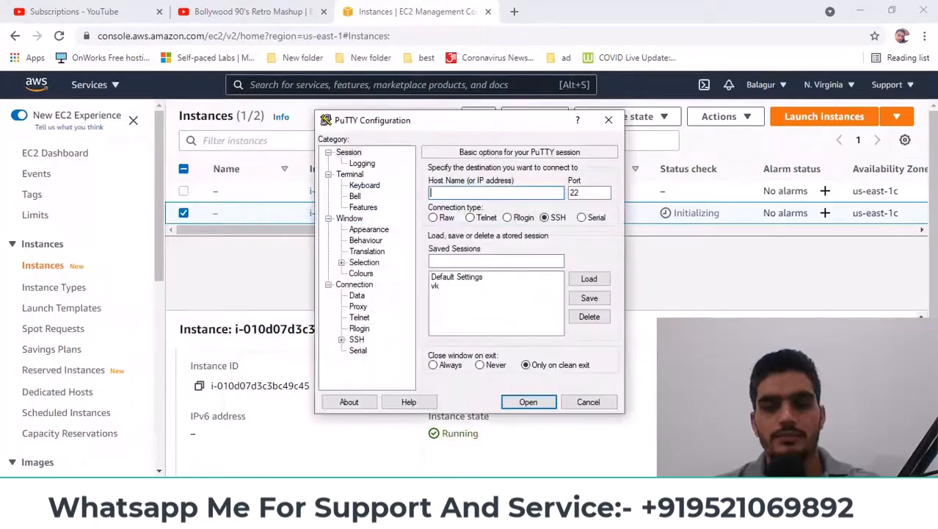
key(ctrl+v)
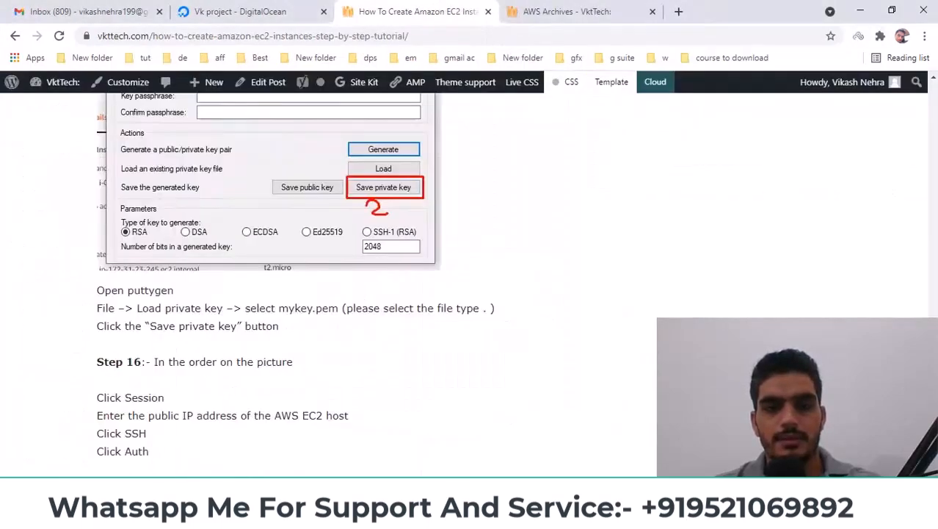
- Consult step 16 of the article and place the PuTTY Configuration window beside its screenshot
scroll(425, 349, down, 3)
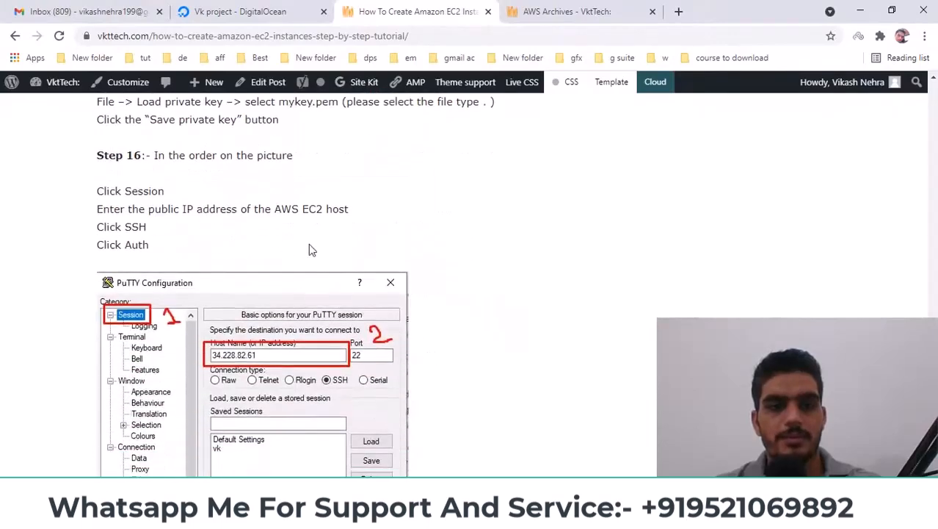
scroll(235, 234, down, 2)
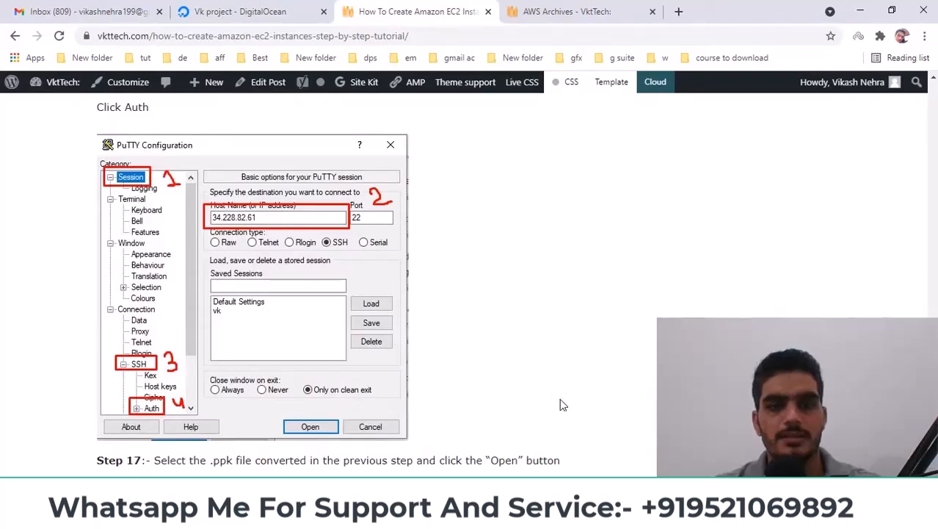
click(554, 517)
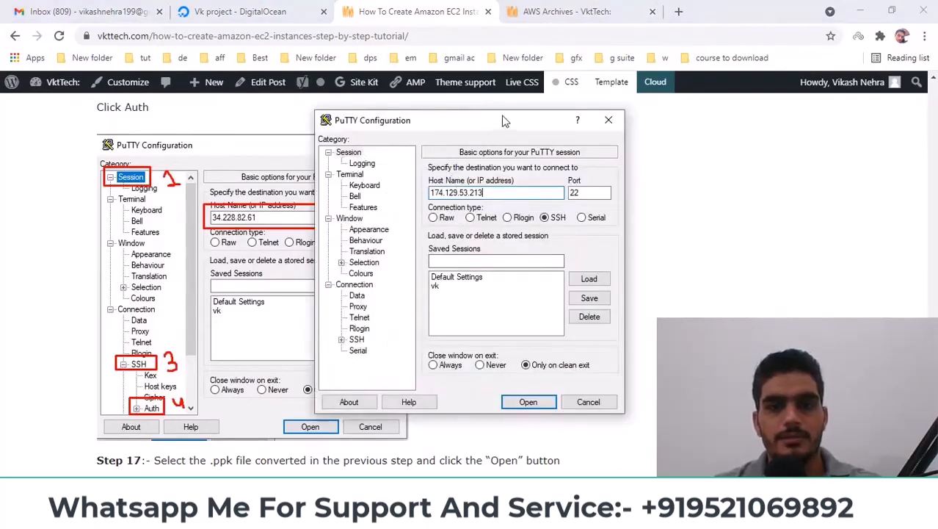
drag(497, 119, 598, 112)
drag(604, 183, 488, 183)
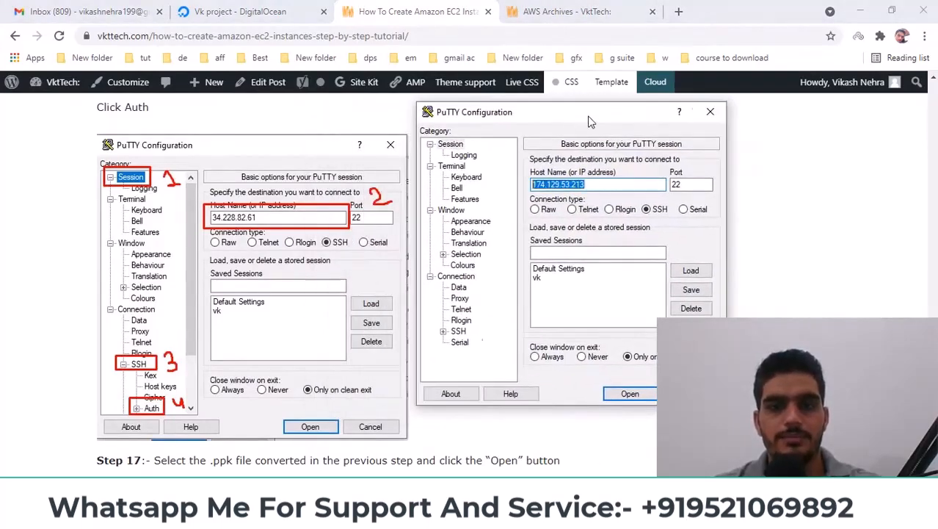
drag(577, 114, 632, 113)
click(659, 182)
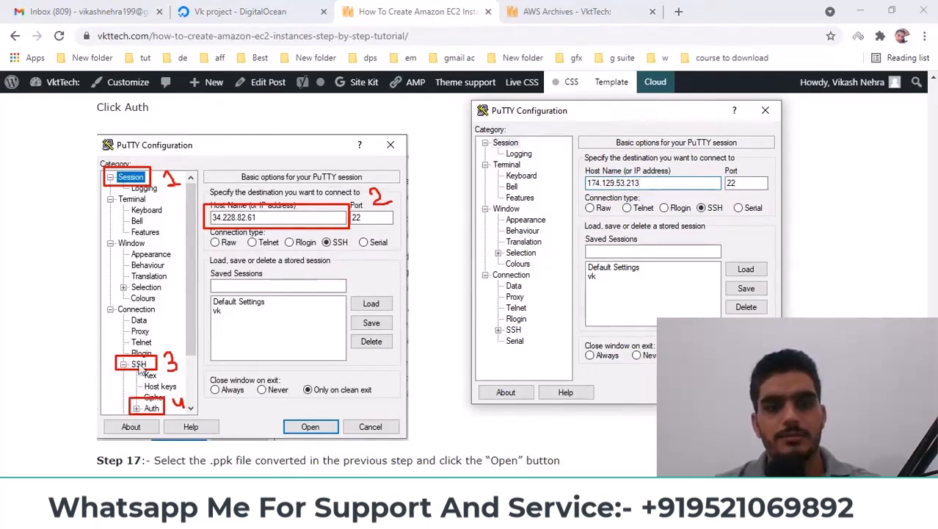
- Set vkyoutube.ppk from the Downloads folder as the private key file for the session's SSH authentication
click(498, 329)
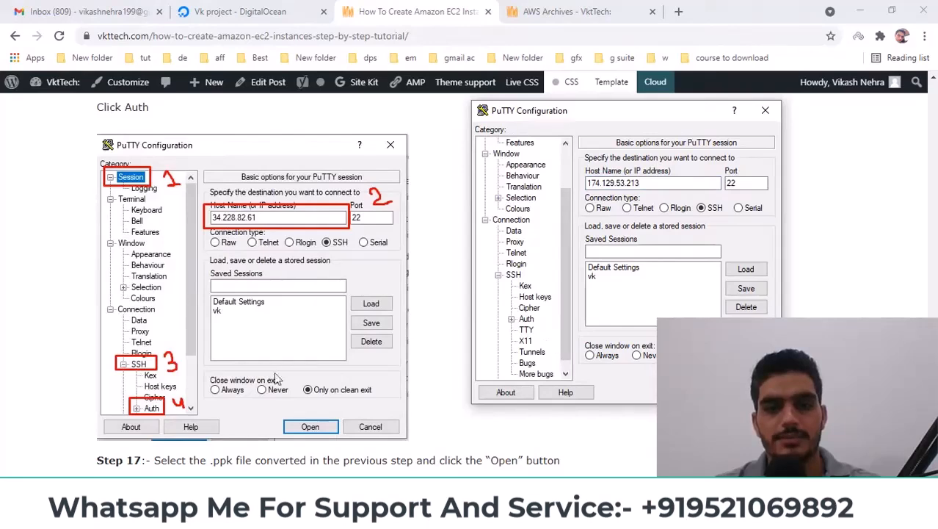
click(526, 319)
click(746, 300)
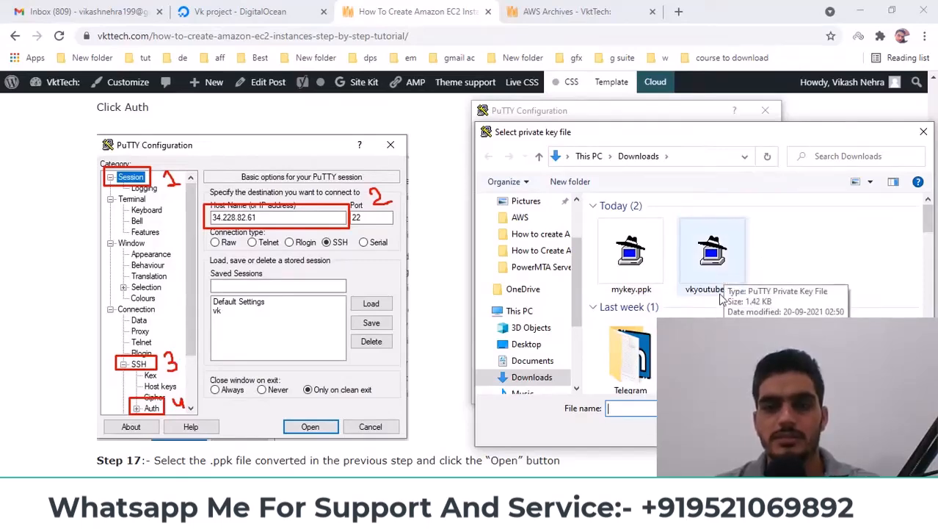
click(719, 277)
double_click(719, 277)
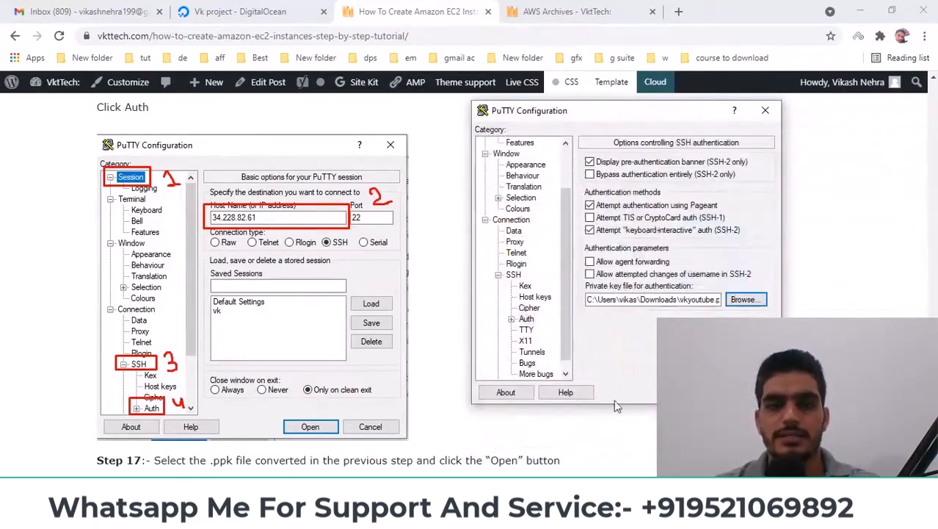
- Refresh the EC2 instance list to recheck the instance's status check, and return to the article
scroll(300, 439, down, 1)
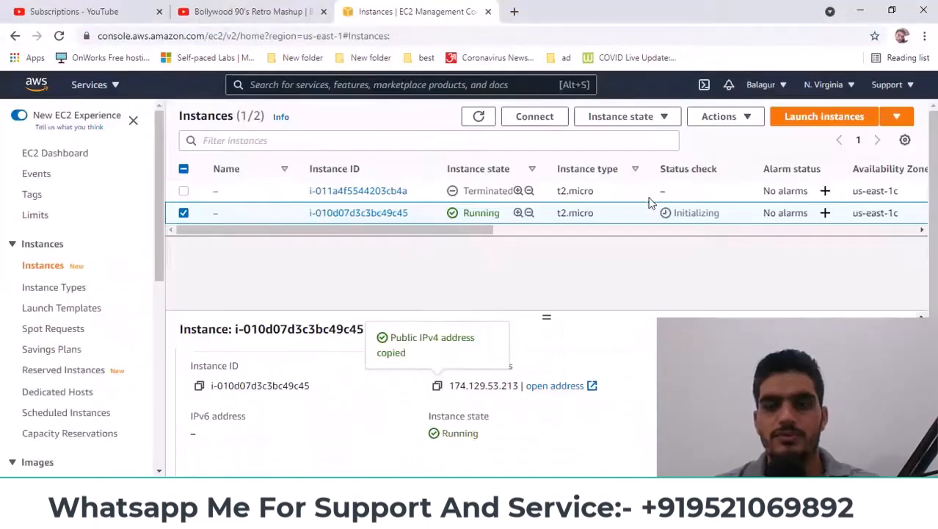
click(478, 116)
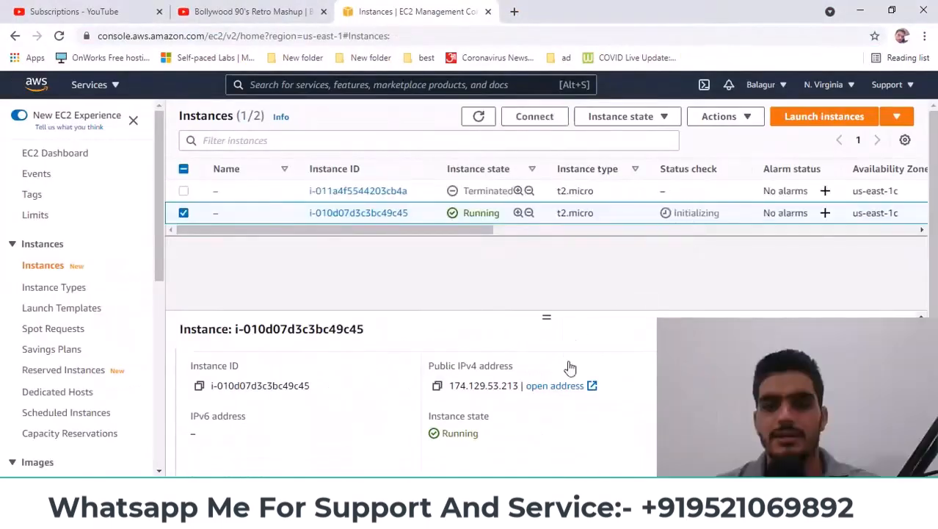
mouse_move(448, 518)
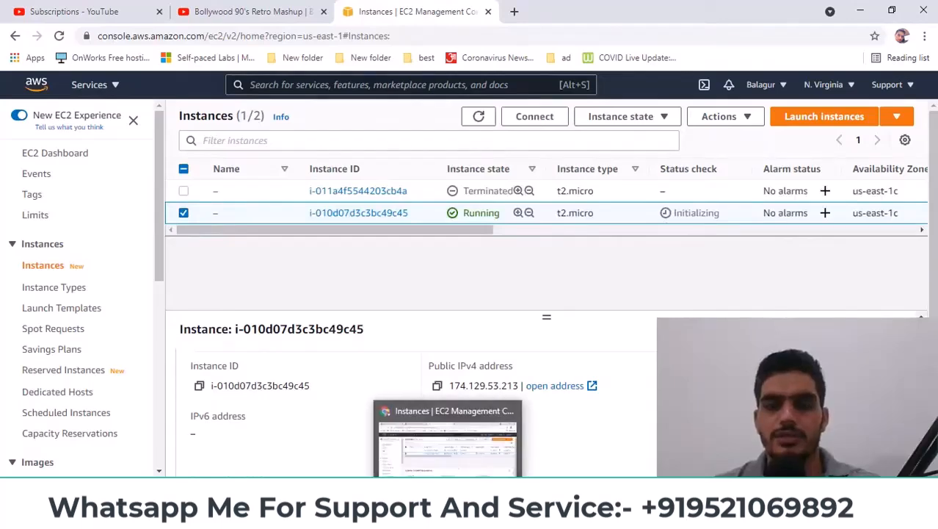
click(448, 518)
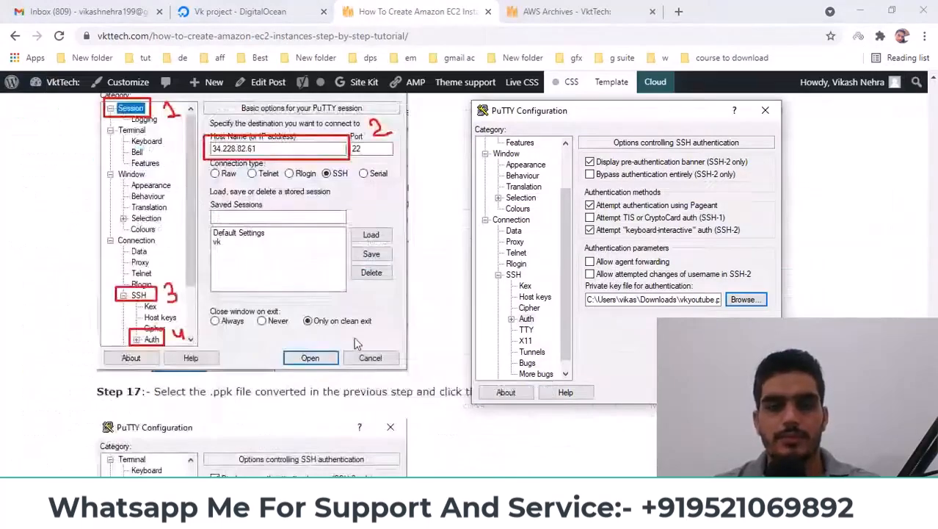
- Review article steps 17 and 18 on opening the PuTTY session and logging in as ec2-user, and return to the EC2 instance list
scroll(355, 315, down, 2)
scroll(355, 314, down, 3)
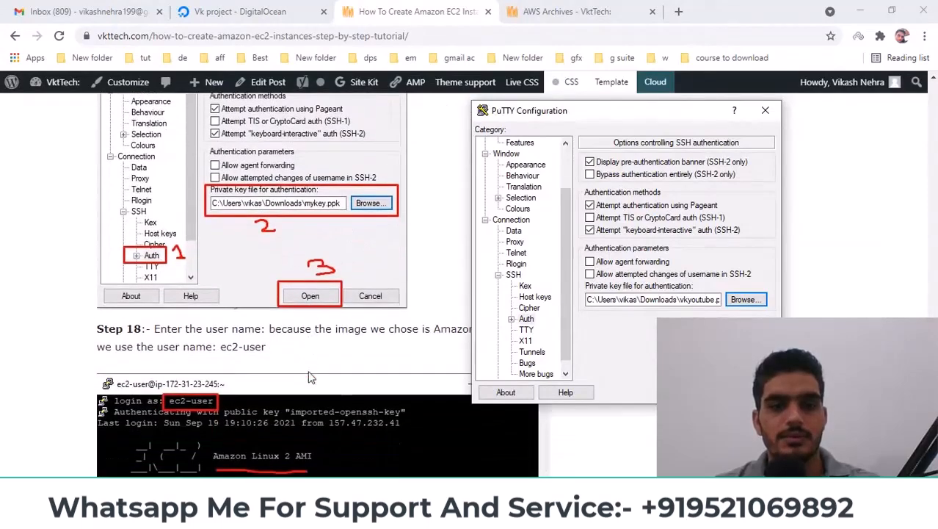
scroll(306, 321, down, 3)
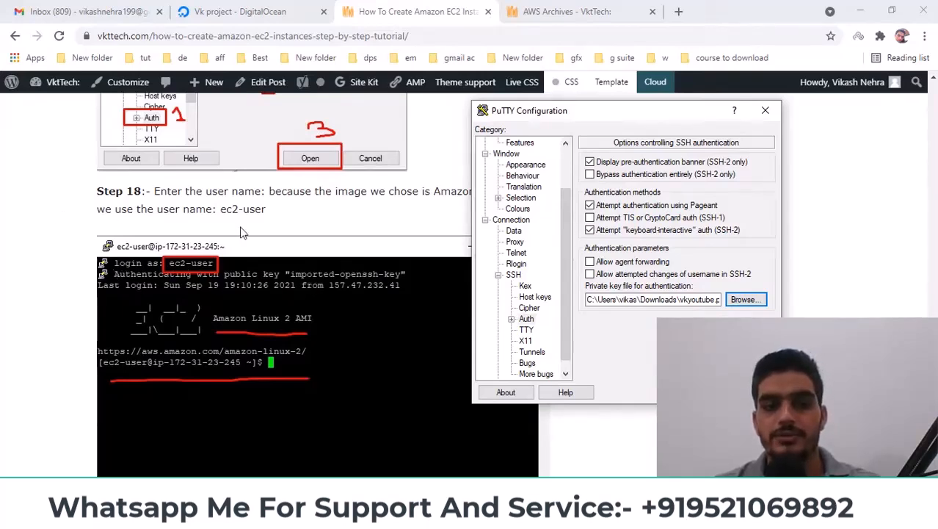
drag(220, 212, 271, 214)
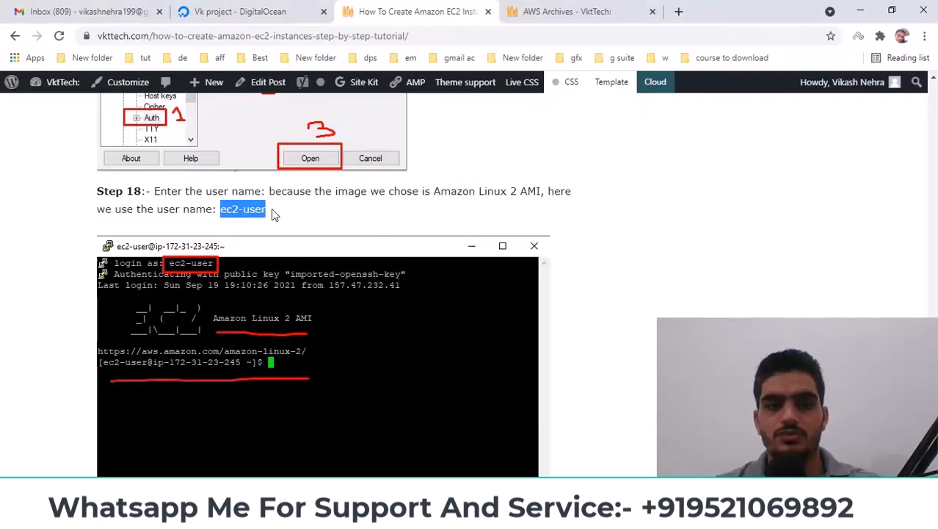
scroll(293, 277, down, 1)
scroll(292, 327, down, 4)
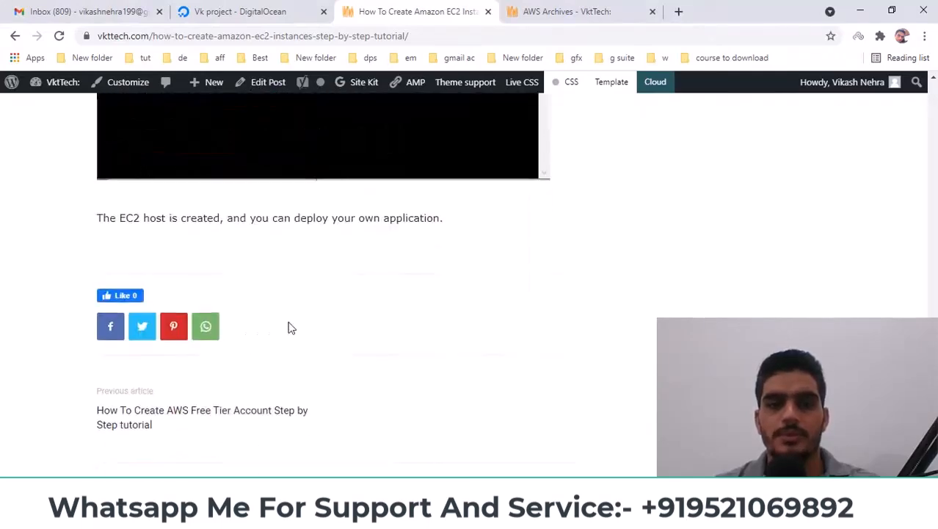
scroll(292, 328, up, 2)
drag(181, 354, 371, 359)
scroll(423, 376, up, 10)
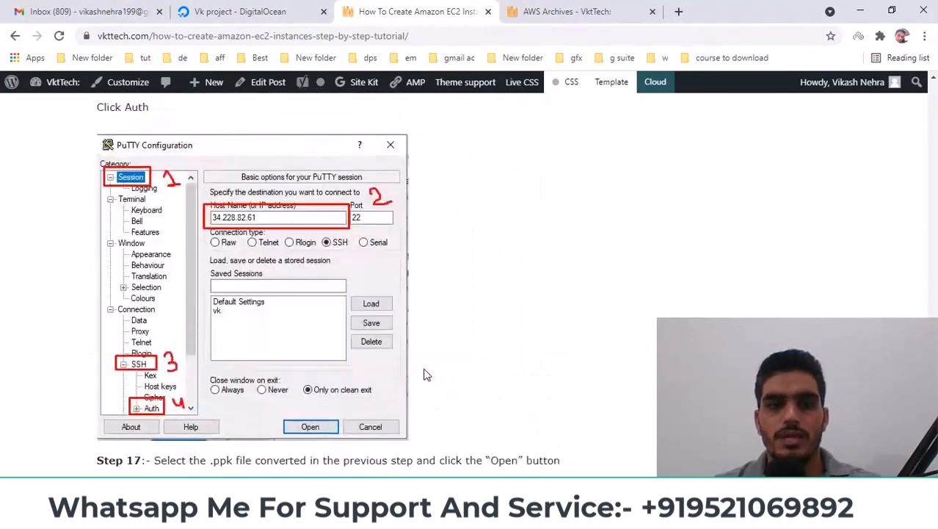
scroll(426, 374, up, 15)
scroll(427, 367, up, 12)
scroll(425, 366, up, 8)
scroll(272, 301, up, 2)
key(alt+Tab)
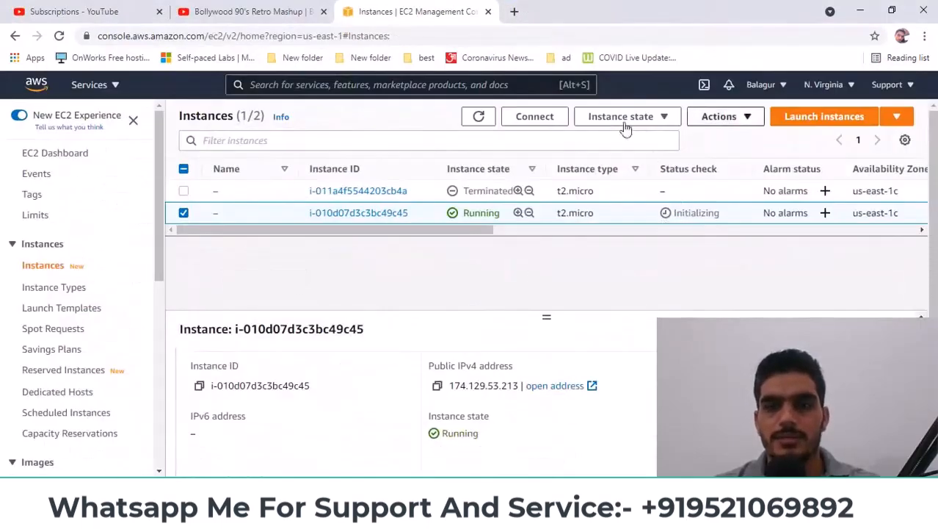
- Refresh the EC2 instance list and examine the running instance's status check
click(479, 116)
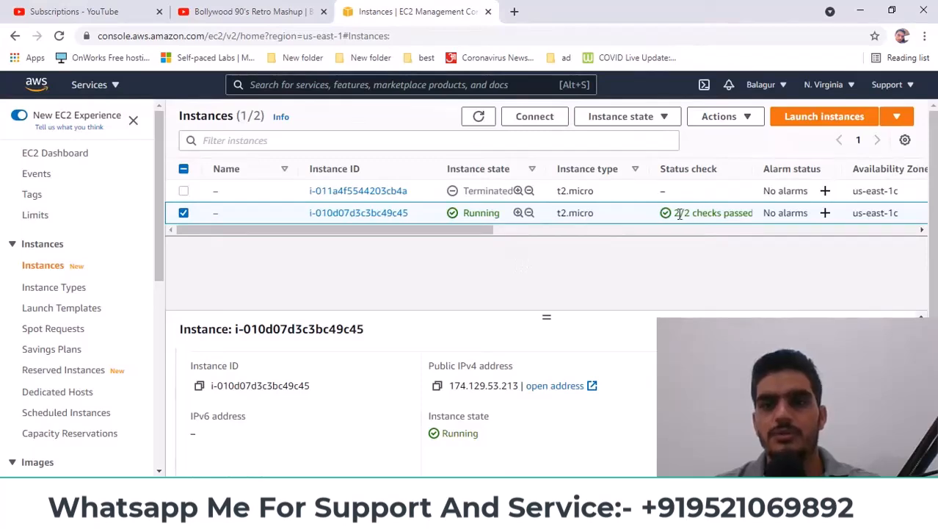
drag(697, 214, 766, 213)
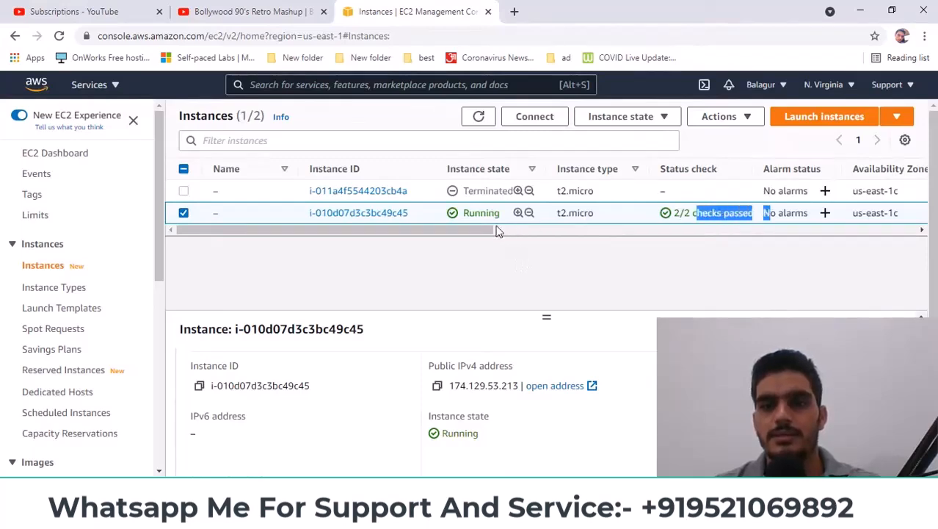
drag(484, 232, 499, 232)
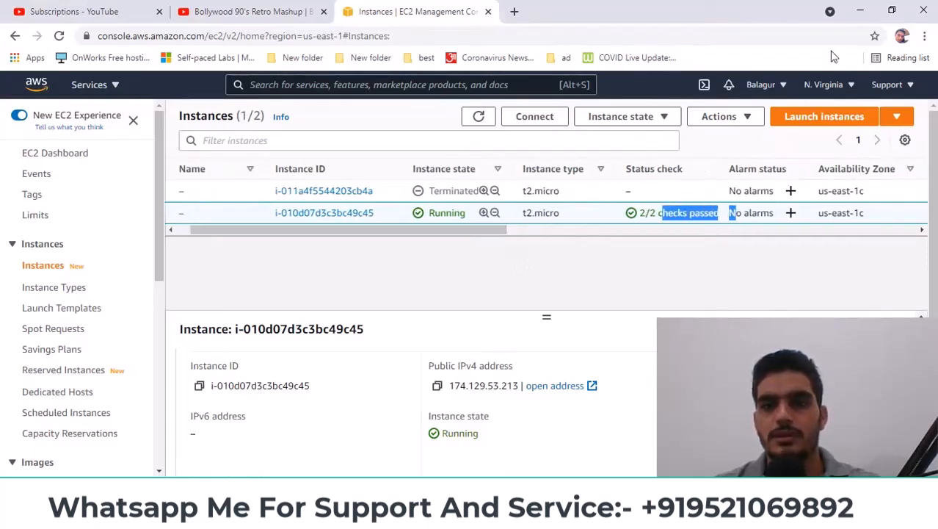
- Return to the PuTTY configuration, open the SSH session to the instance, and accept the server's host key
click(860, 10)
click(640, 517)
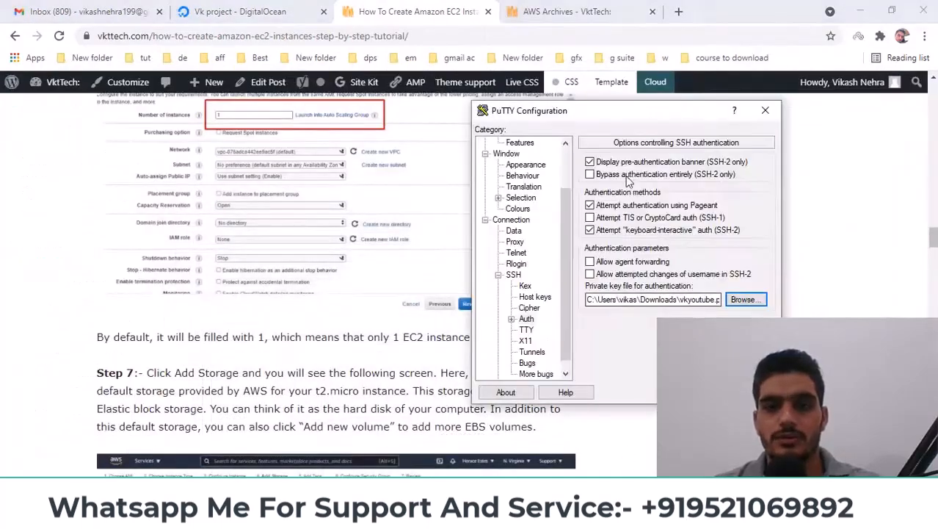
drag(619, 115, 593, 102)
click(661, 380)
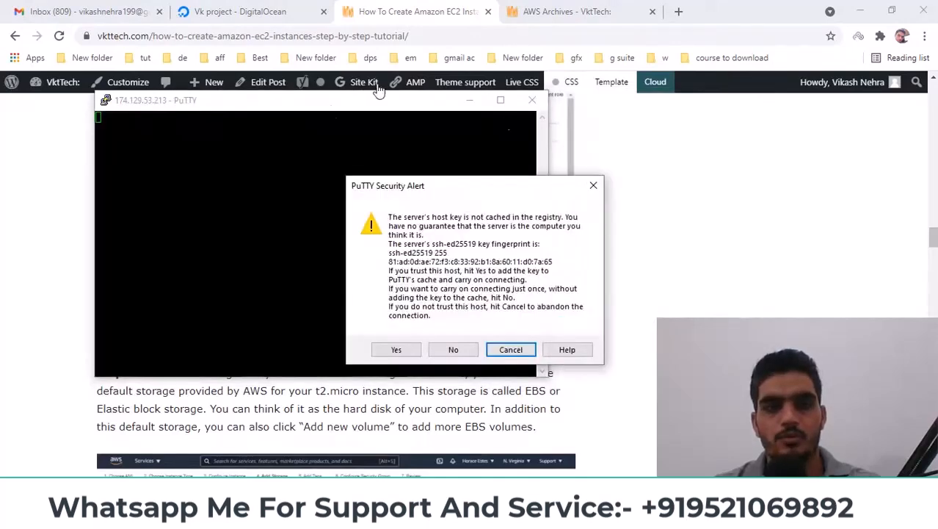
click(396, 351)
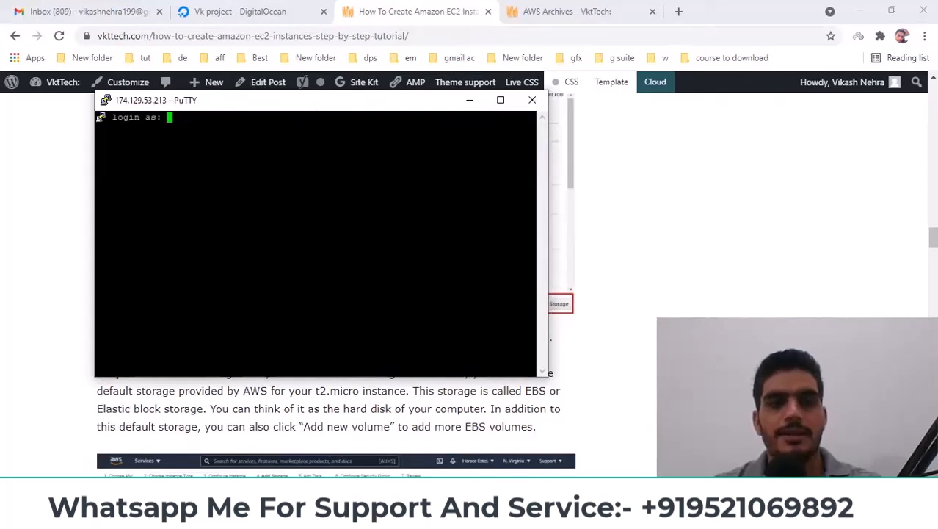
- Log in to the SSH session as ec2-user and move the terminal window further into the middle of the screen
text(ec2-)
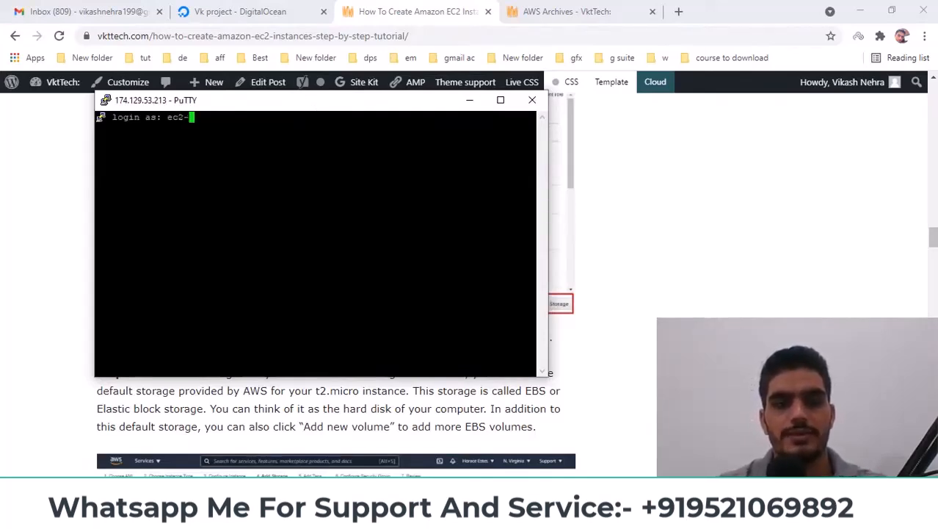
text(user)
key(Return)
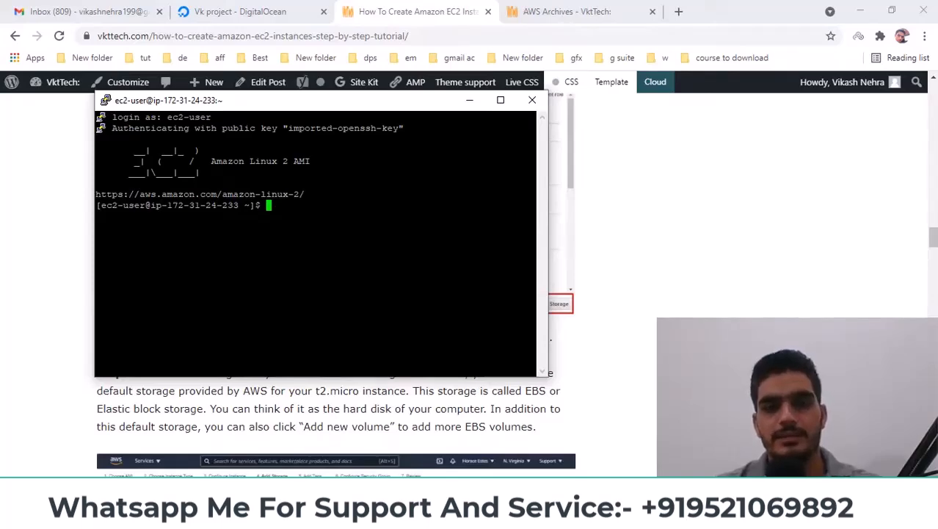
drag(211, 103, 294, 146)
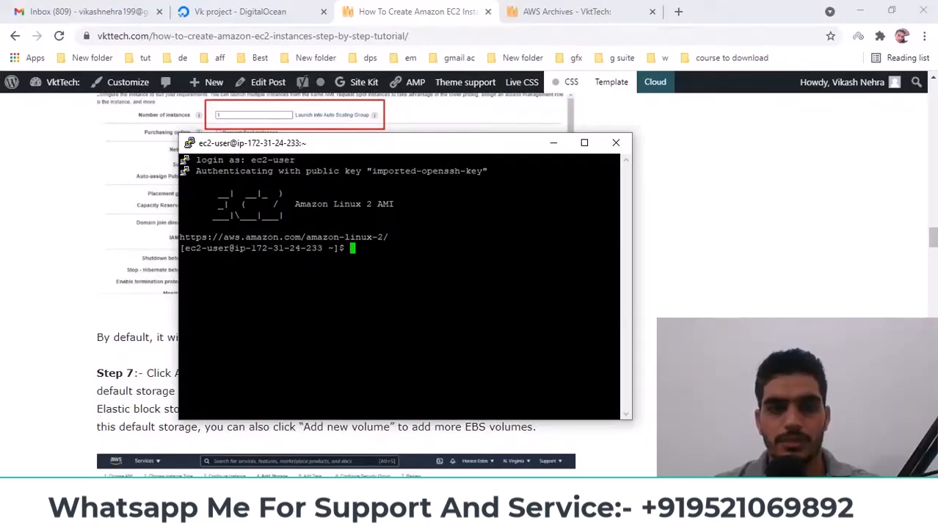
- Skim the EC2 tutorial article from its title through step 8 on adding tags
drag(932, 237, 933, 110)
scroll(432, 152, up, 3)
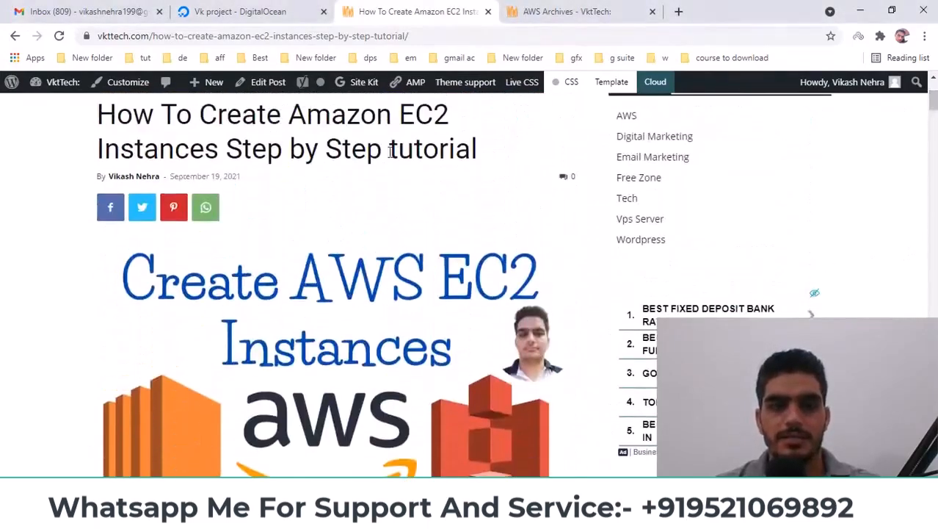
drag(933, 103, 933, 194)
scroll(432, 285, down, 3)
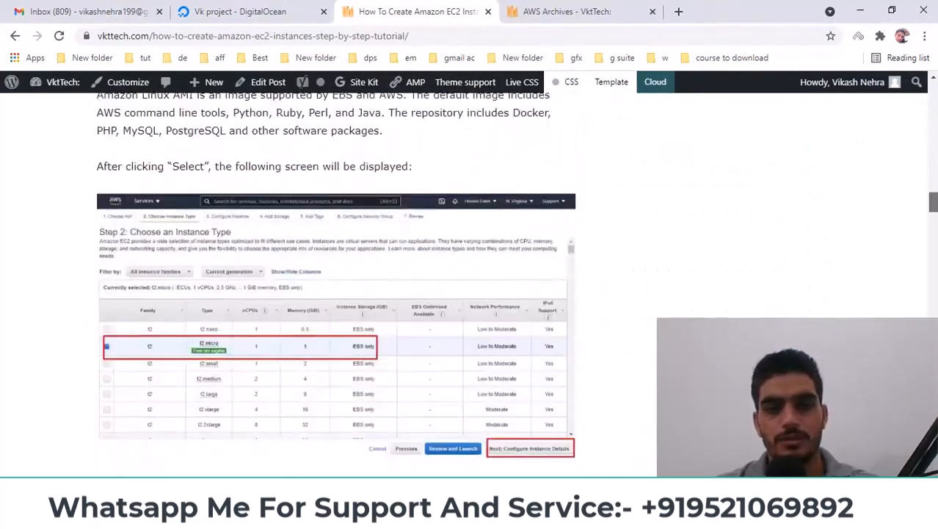
scroll(432, 285, down, 17)
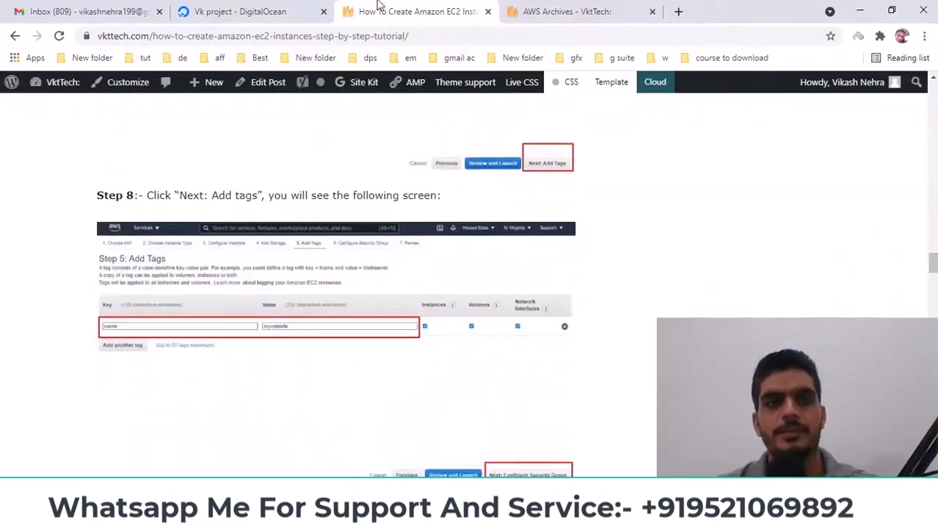
- Look over the Vk project page in DigitalOcean with its Create list closed, and return to the EC2 article
click(265, 11)
scroll(506, 147, up, 3)
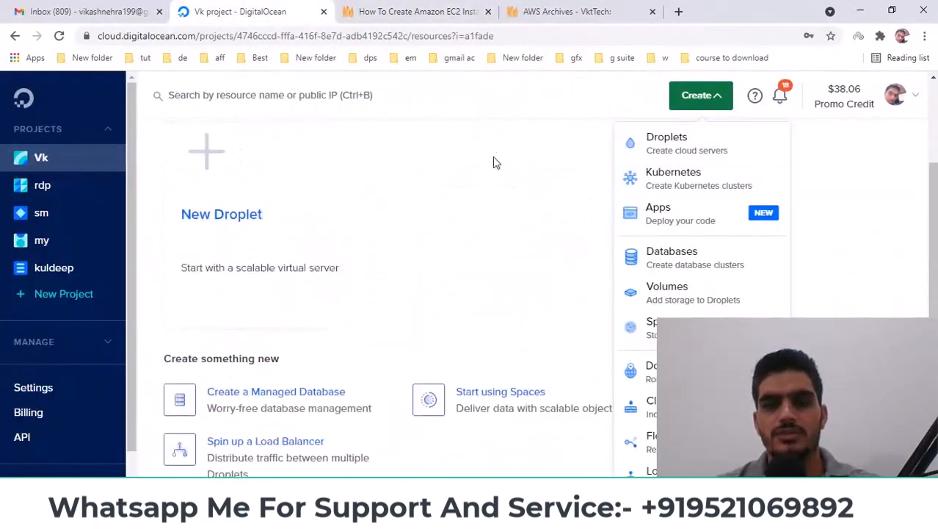
click(503, 155)
scroll(558, 155, up, 3)
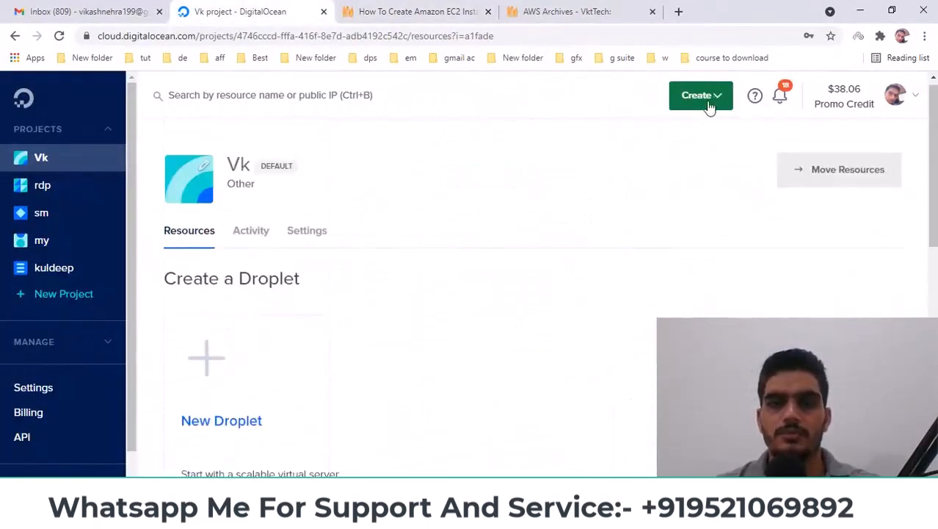
click(408, 12)
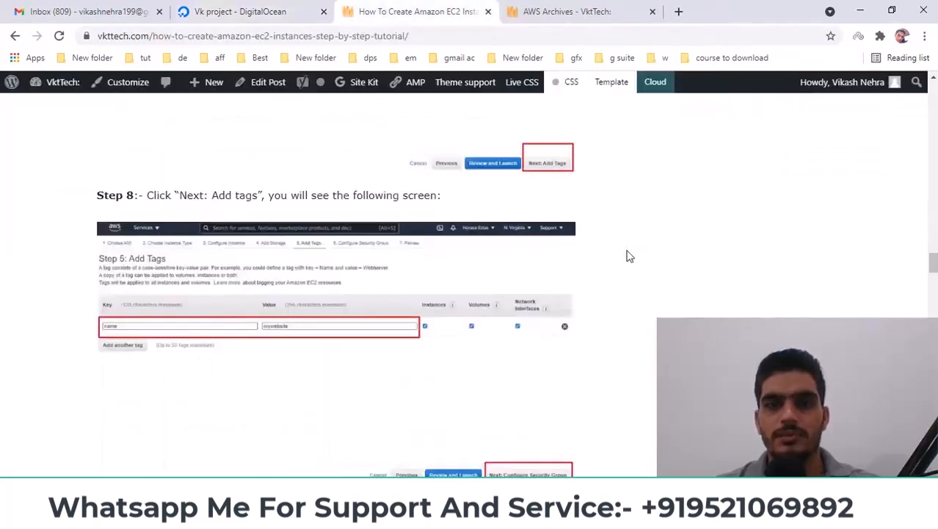
- Revisit the connected terminal and the beginning of the article, and switch to the YouTube channel's videos page
key(alt+Tab)
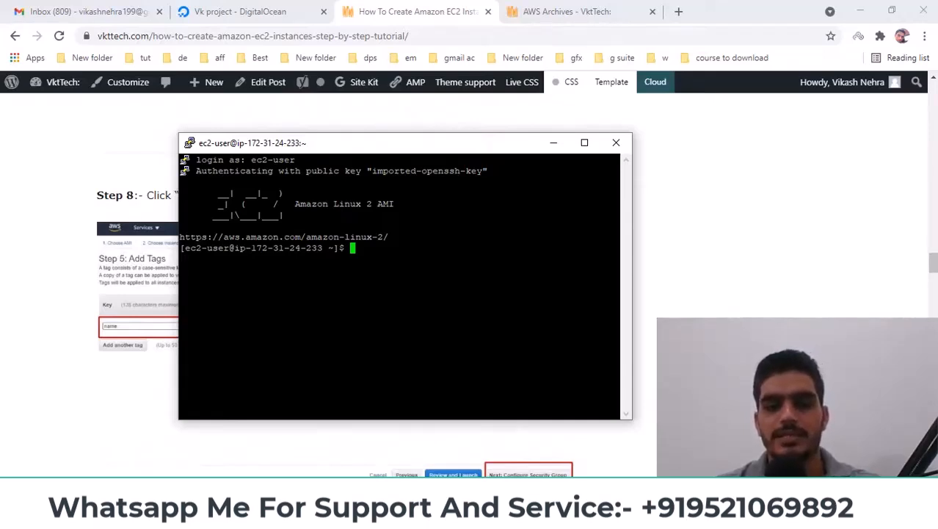
drag(933, 263, 934, 93)
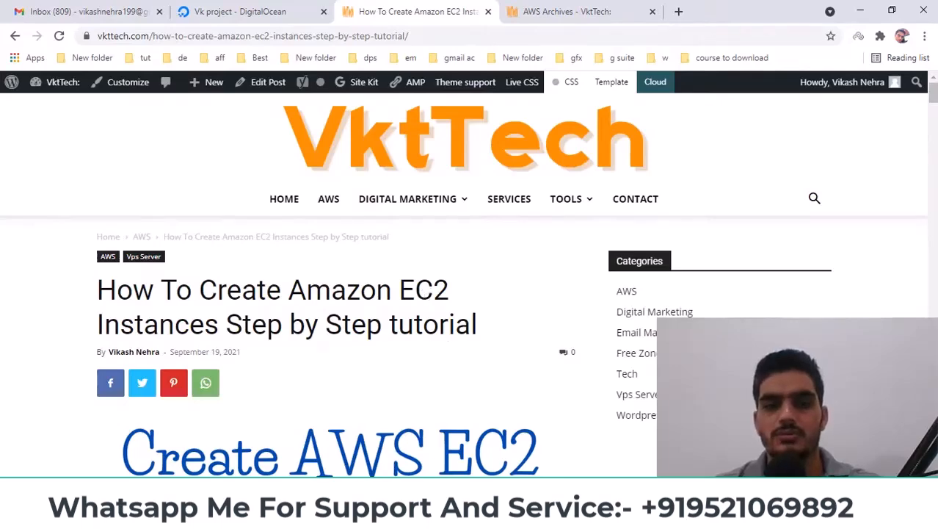
key(alt+Tab)
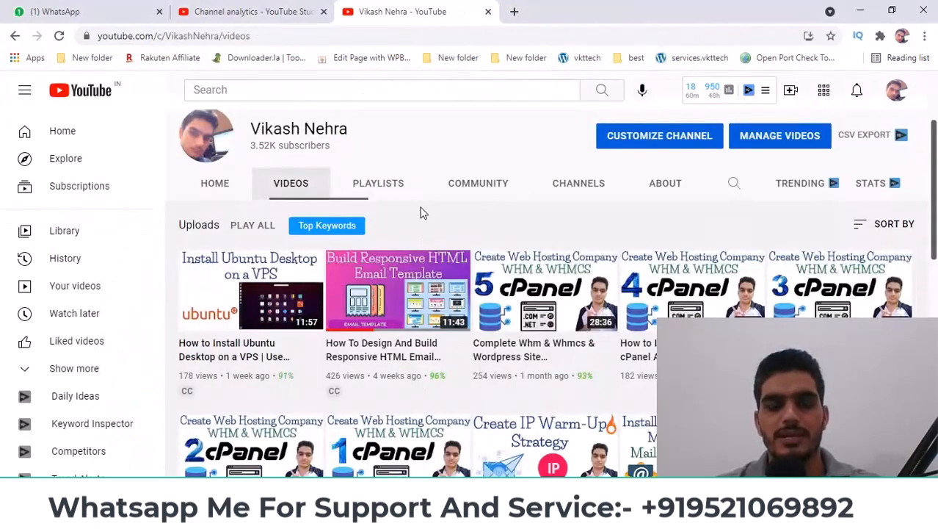